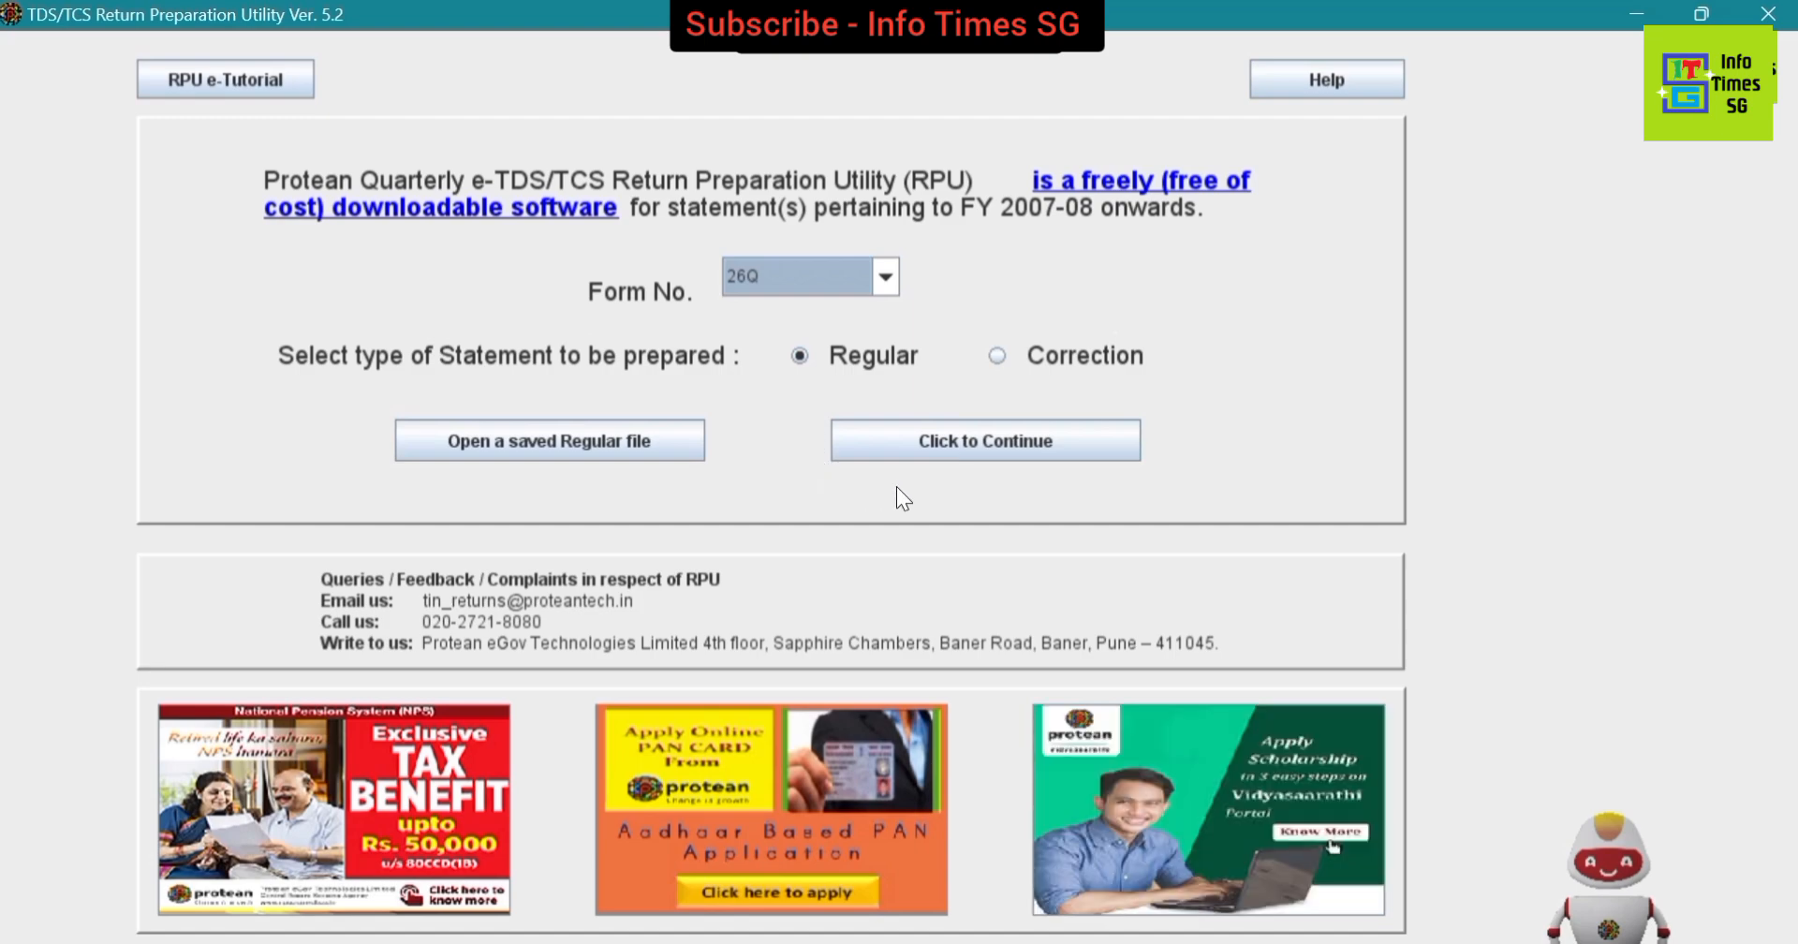
- Start preparing a regular Form 26Q statement, try to view its challan details and dismiss the notice
left_click(952, 444)
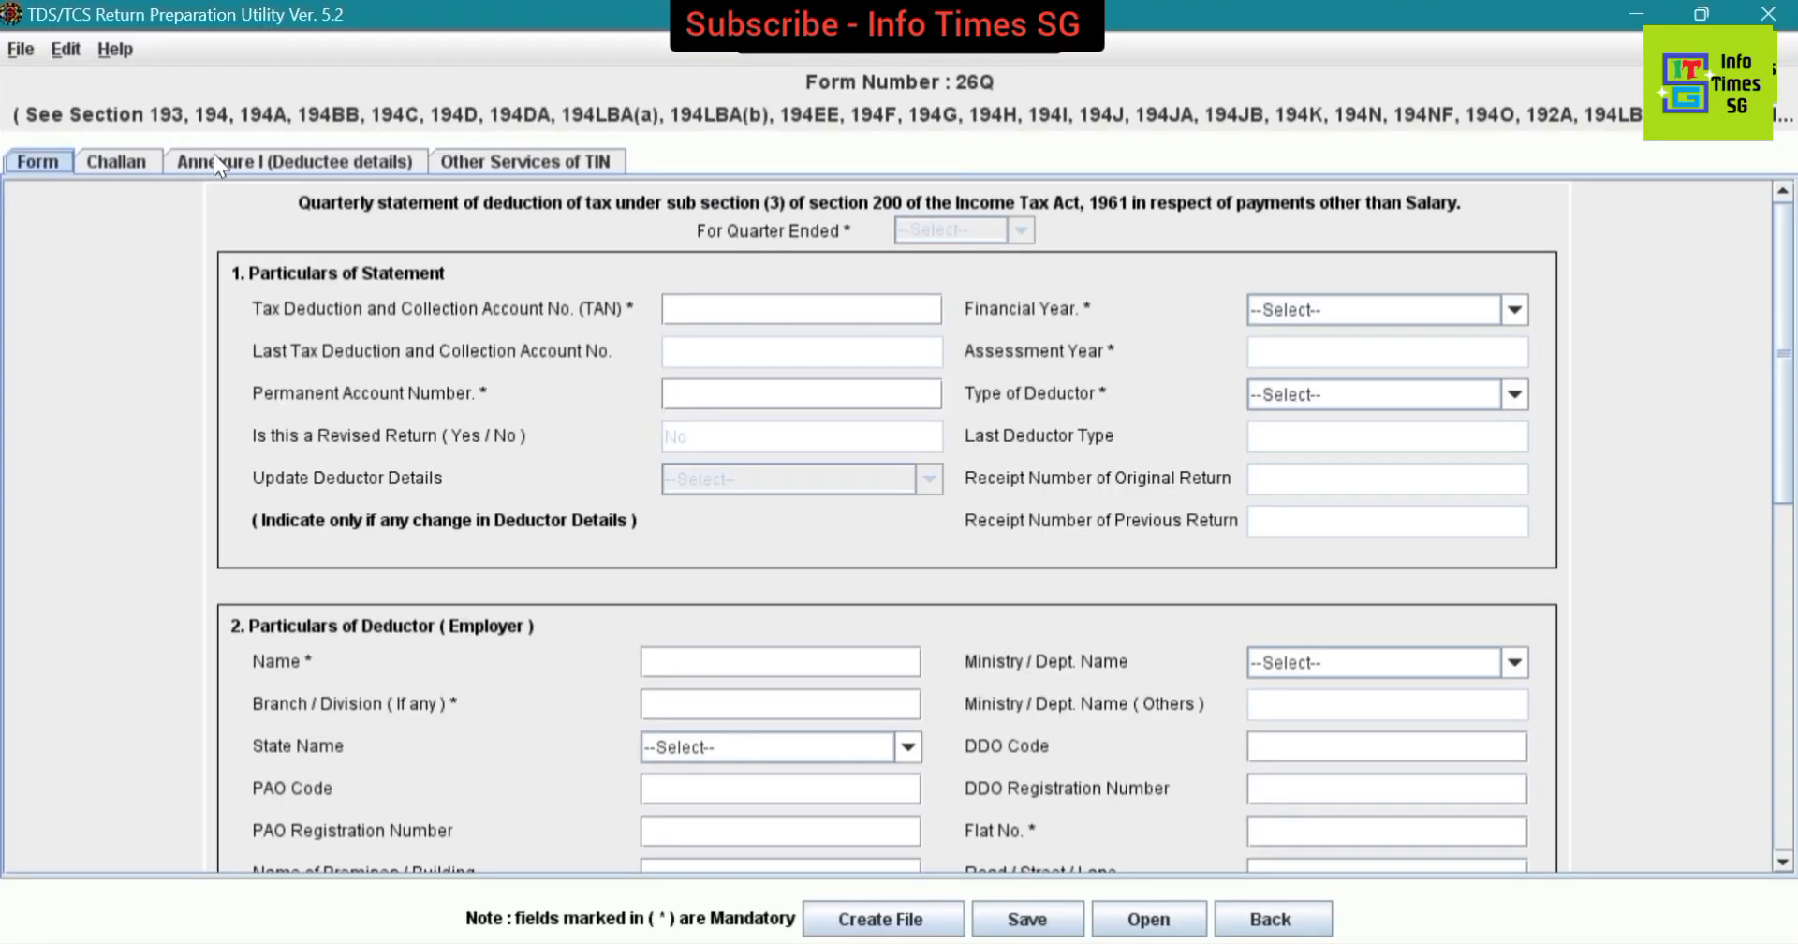
left_click(121, 160)
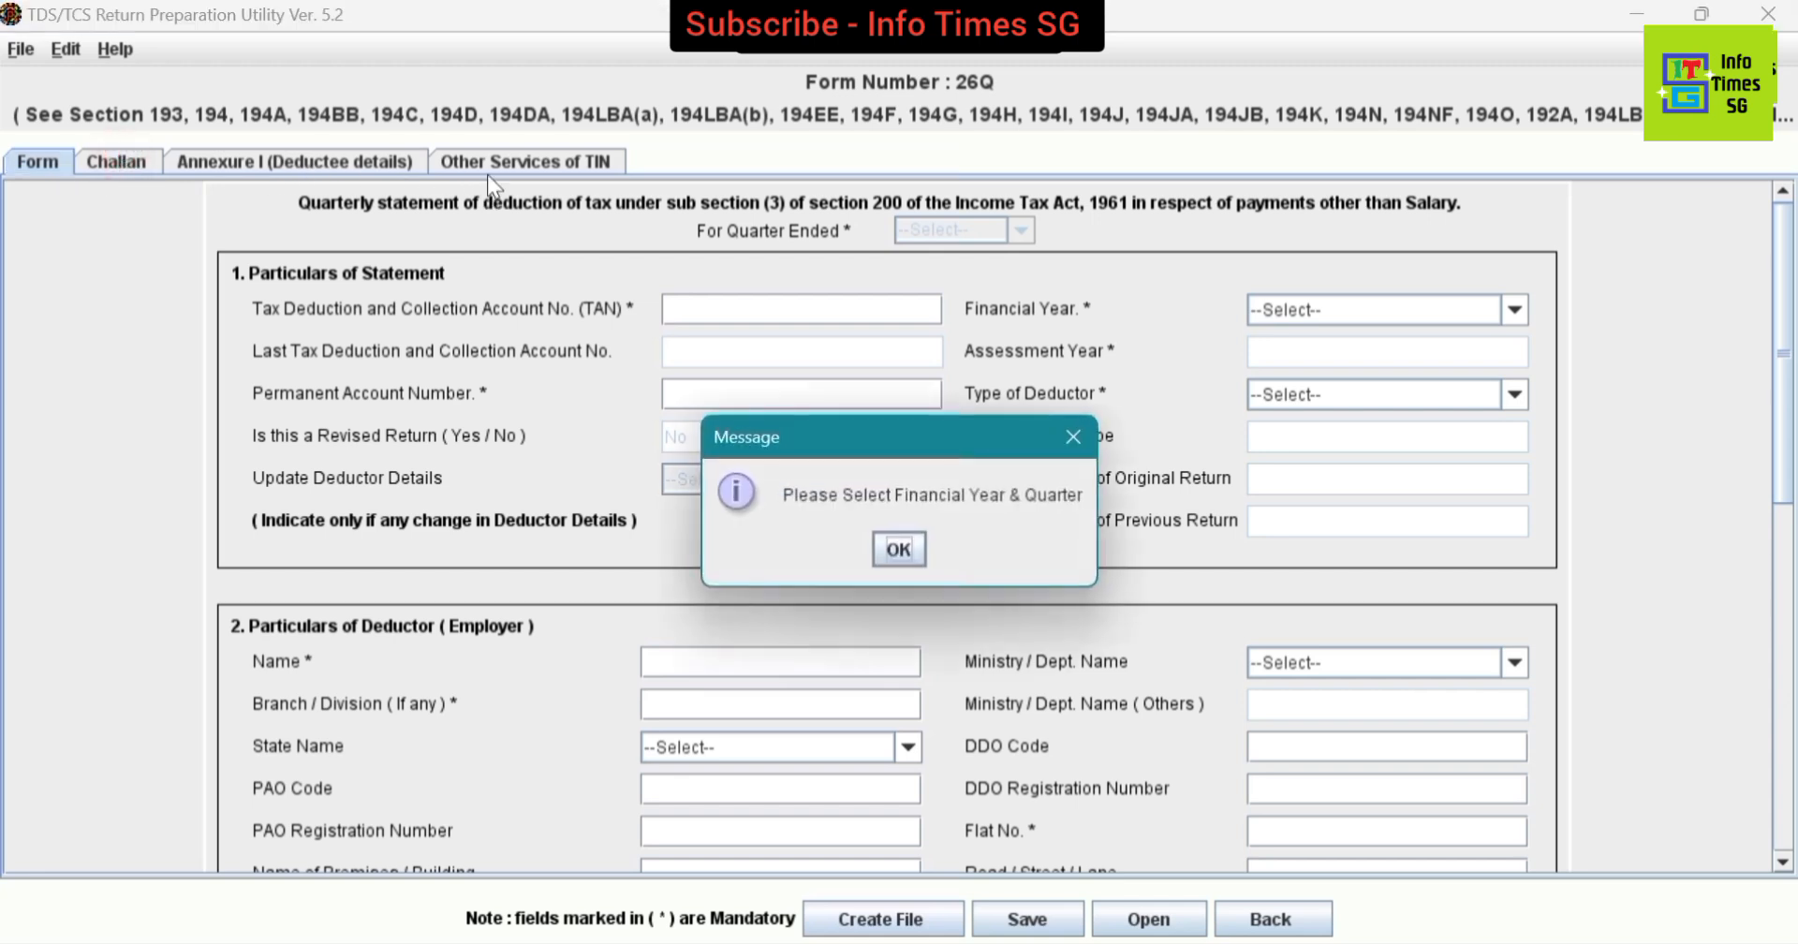
left_click(1073, 436)
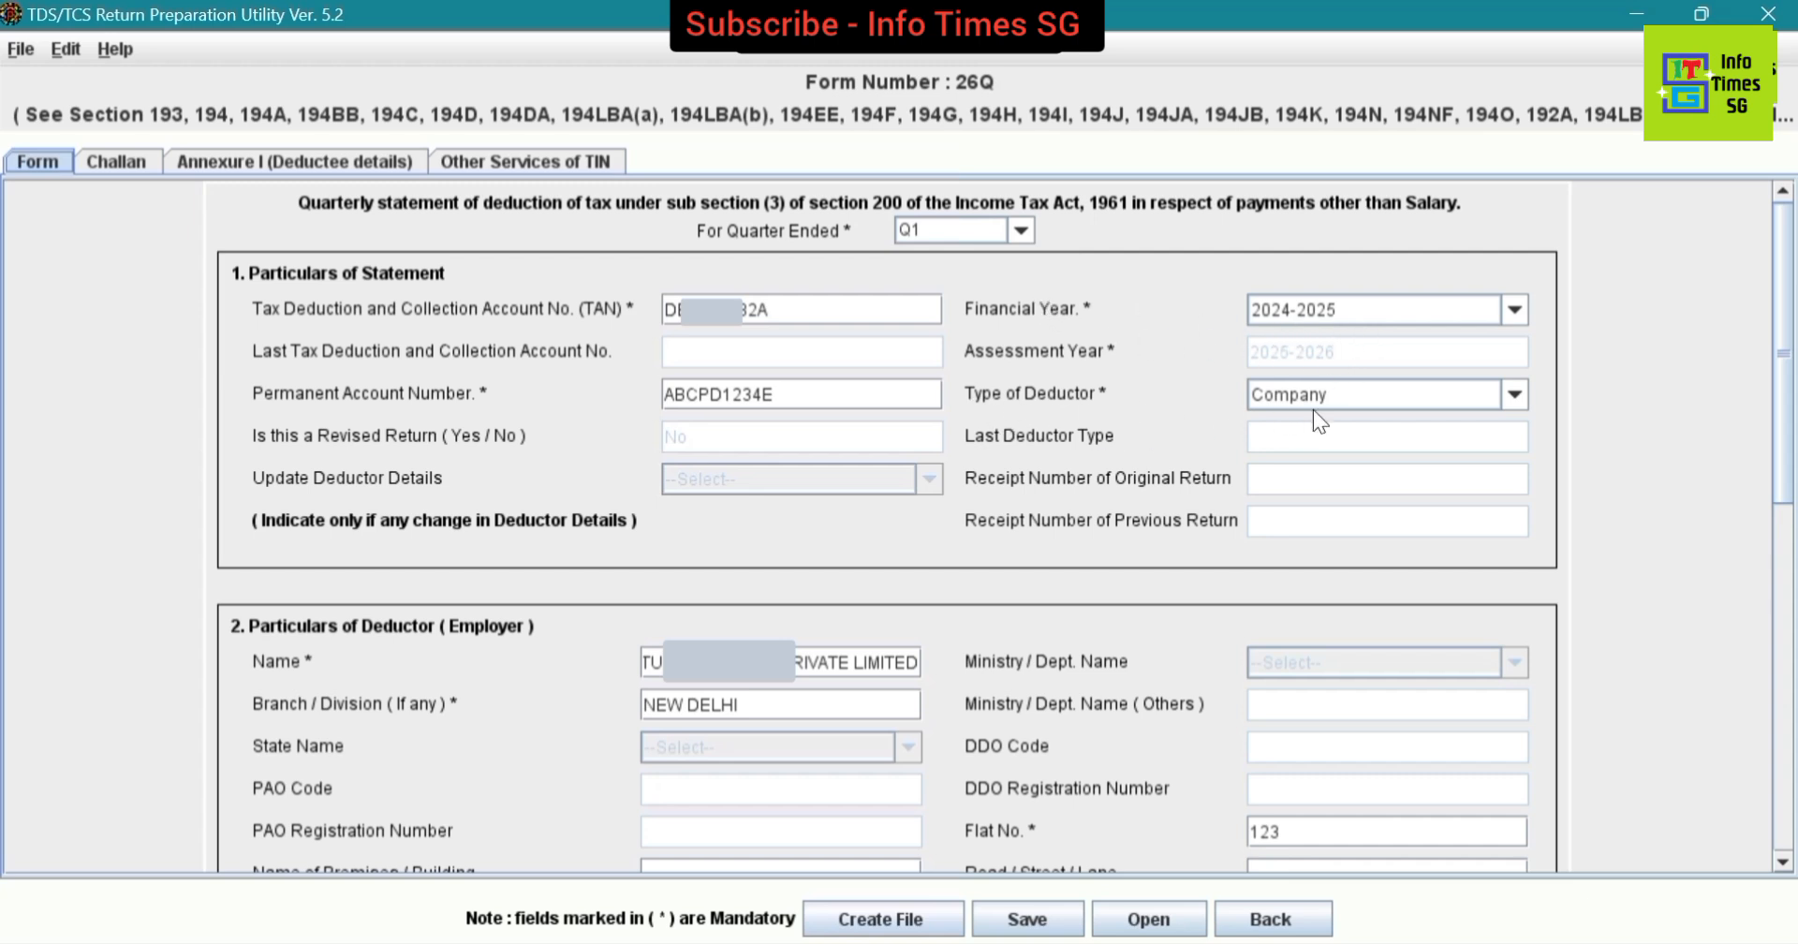
- Choose Company as the type of deductor in the particulars of the statement
left_click(1514, 397)
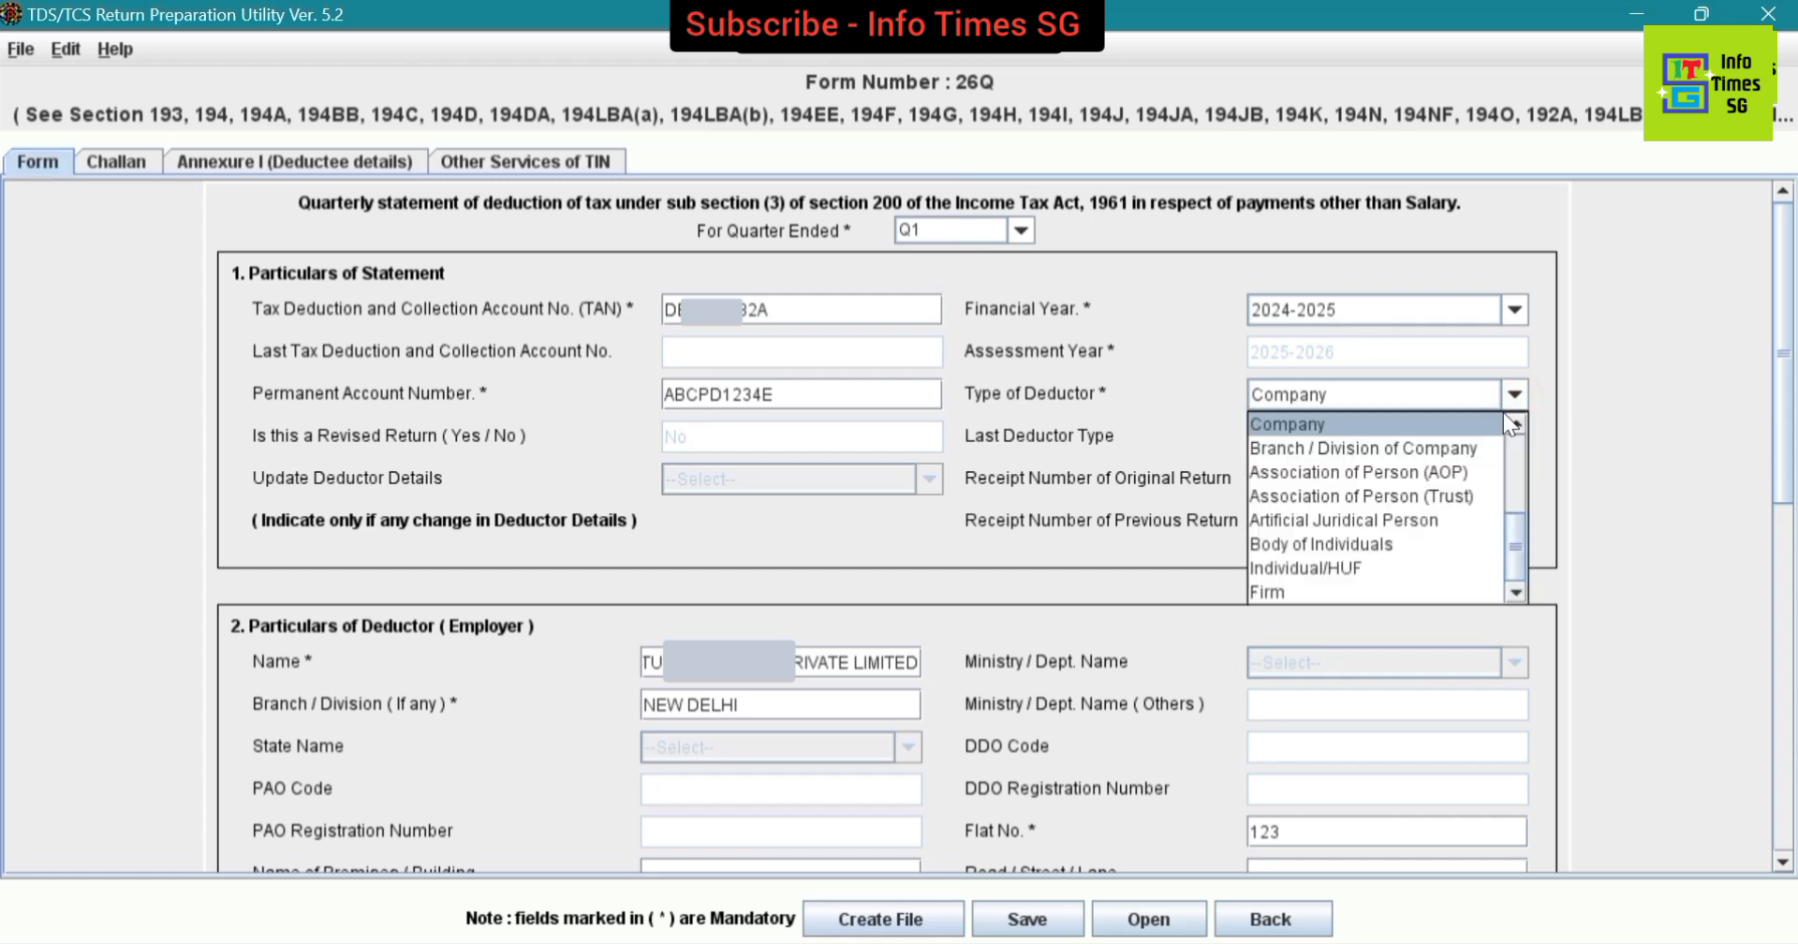
left_click(1550, 390)
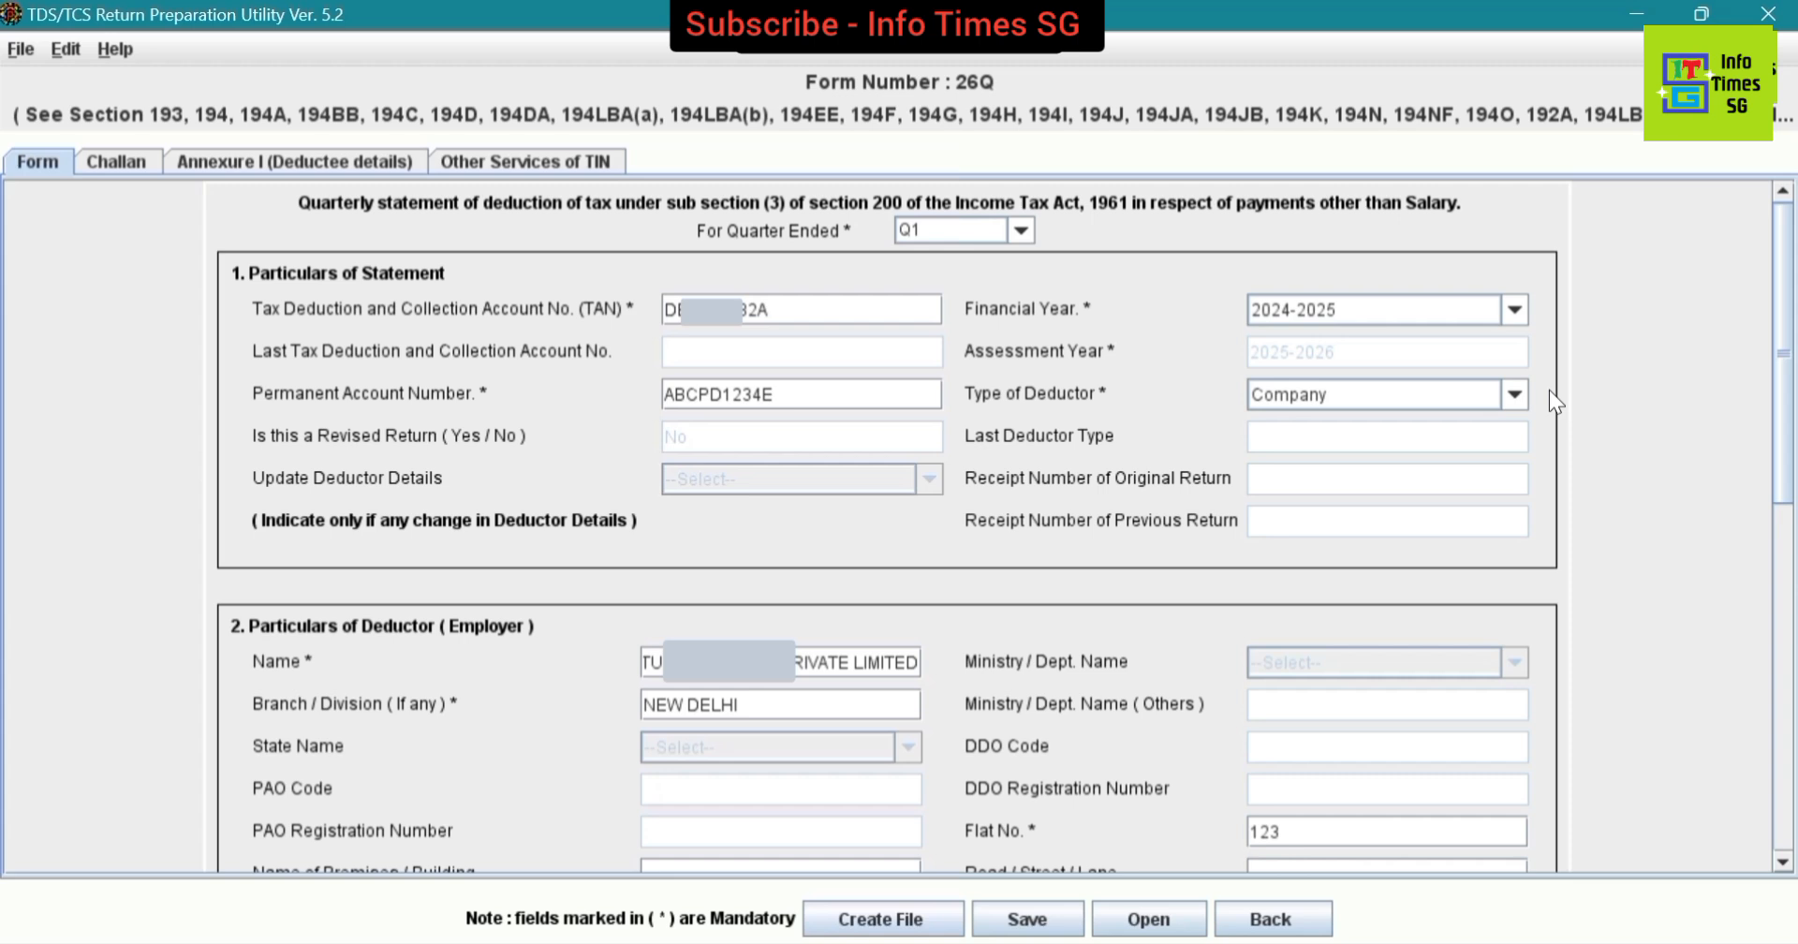
left_click(1514, 395)
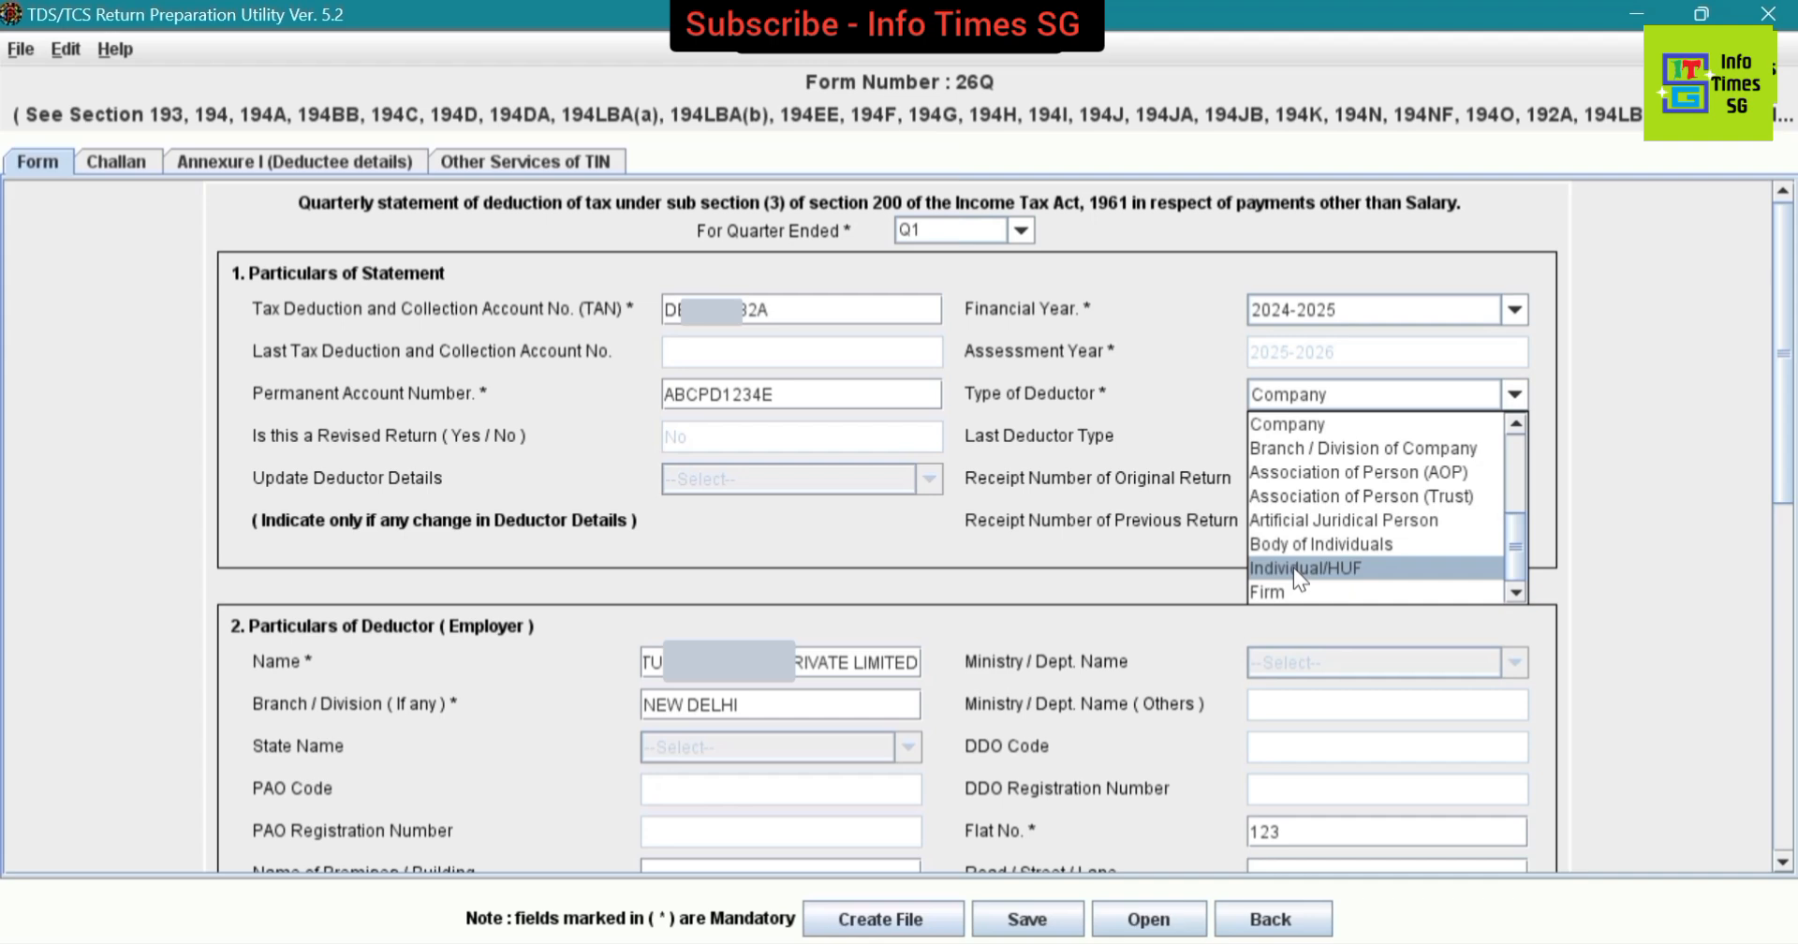
left_click(1377, 424)
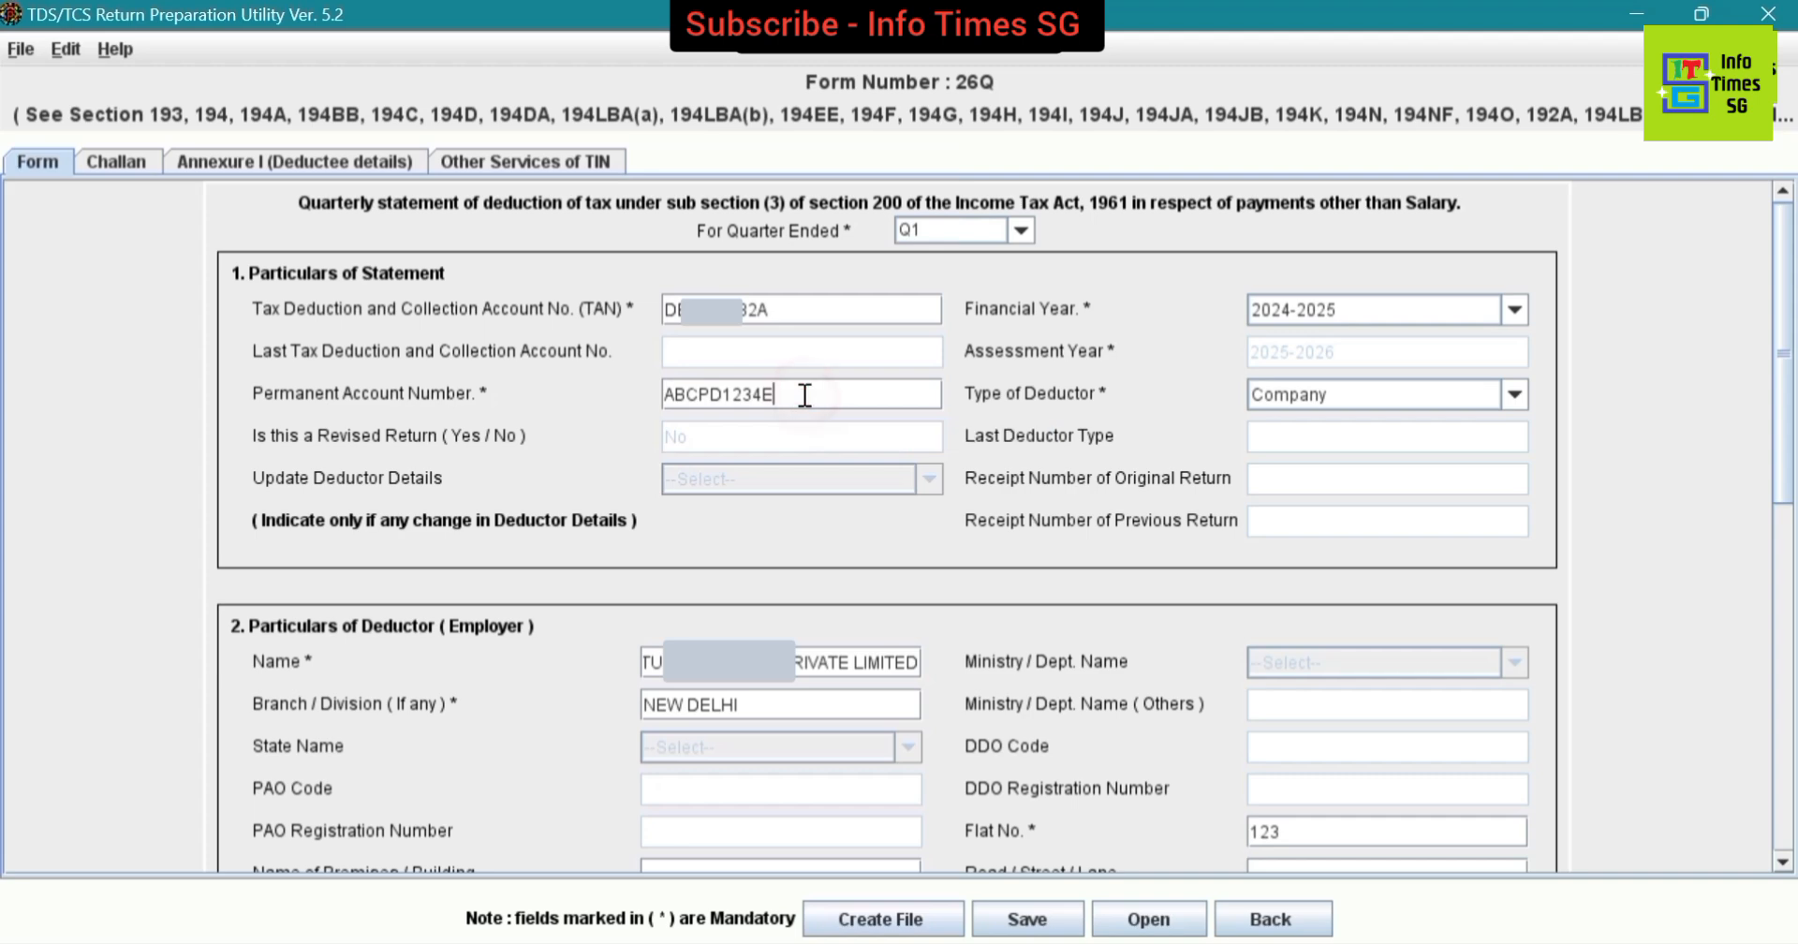
- Examine the form's statement and deductor particulars and the details of the person responsible for deduction of tax
scroll(981, 689, "down", 3)
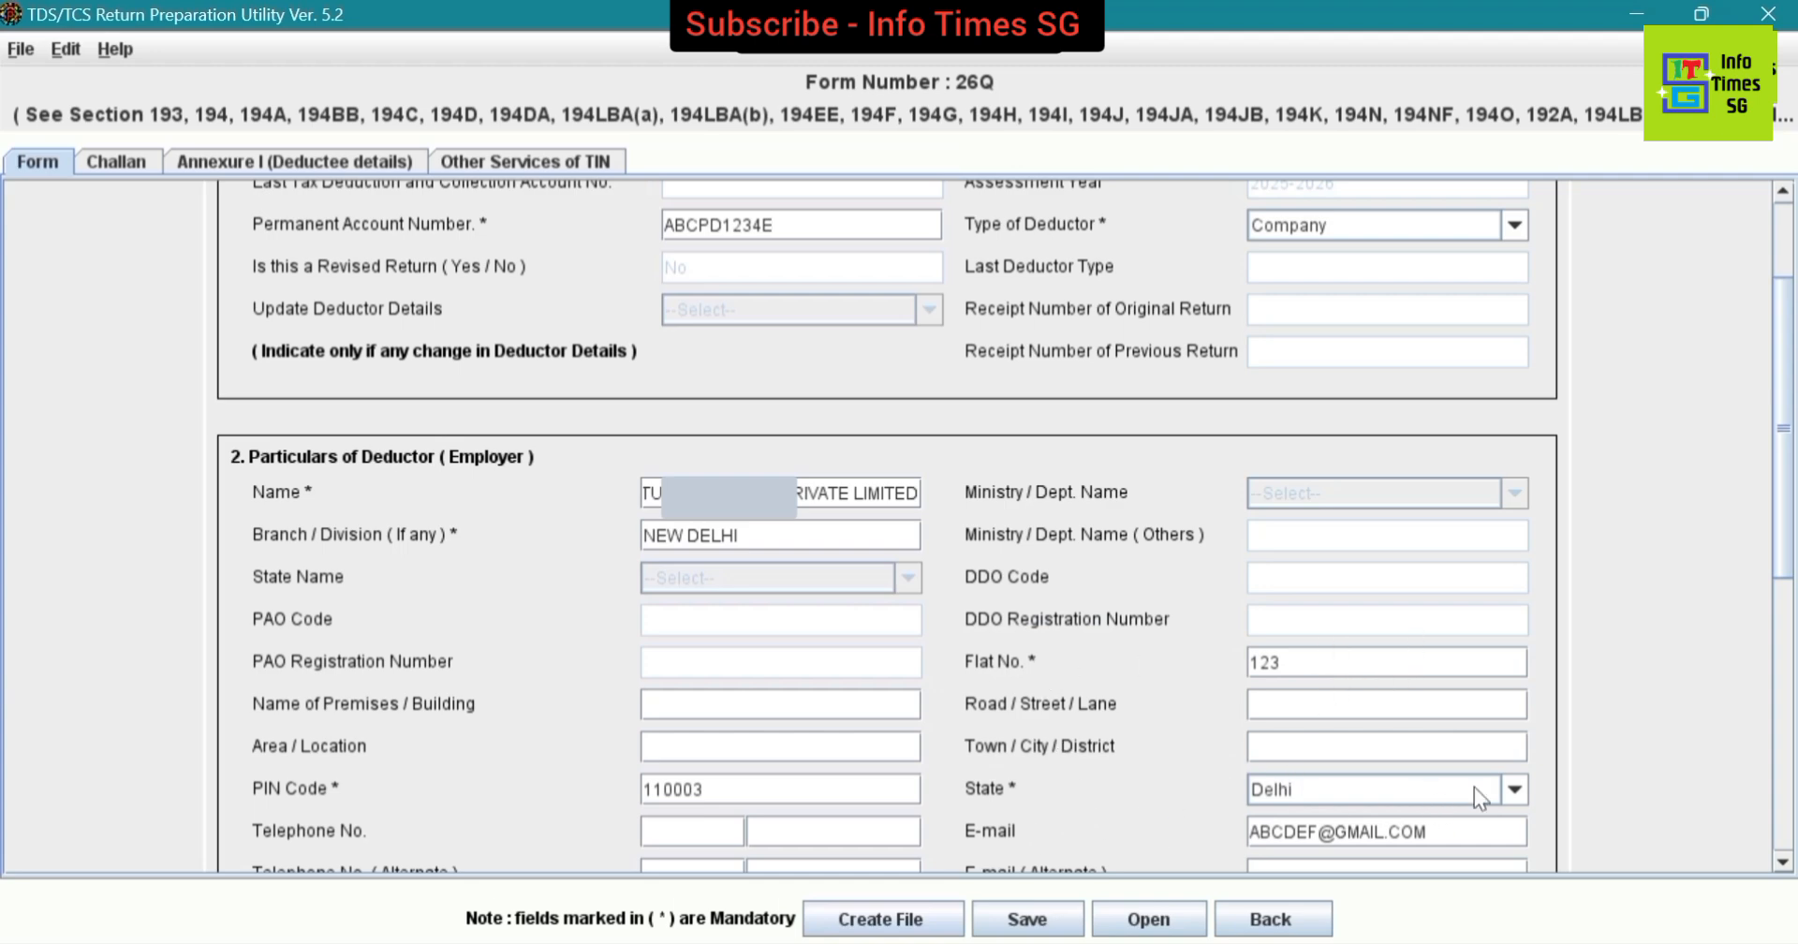
scroll(1462, 714, "down", 3)
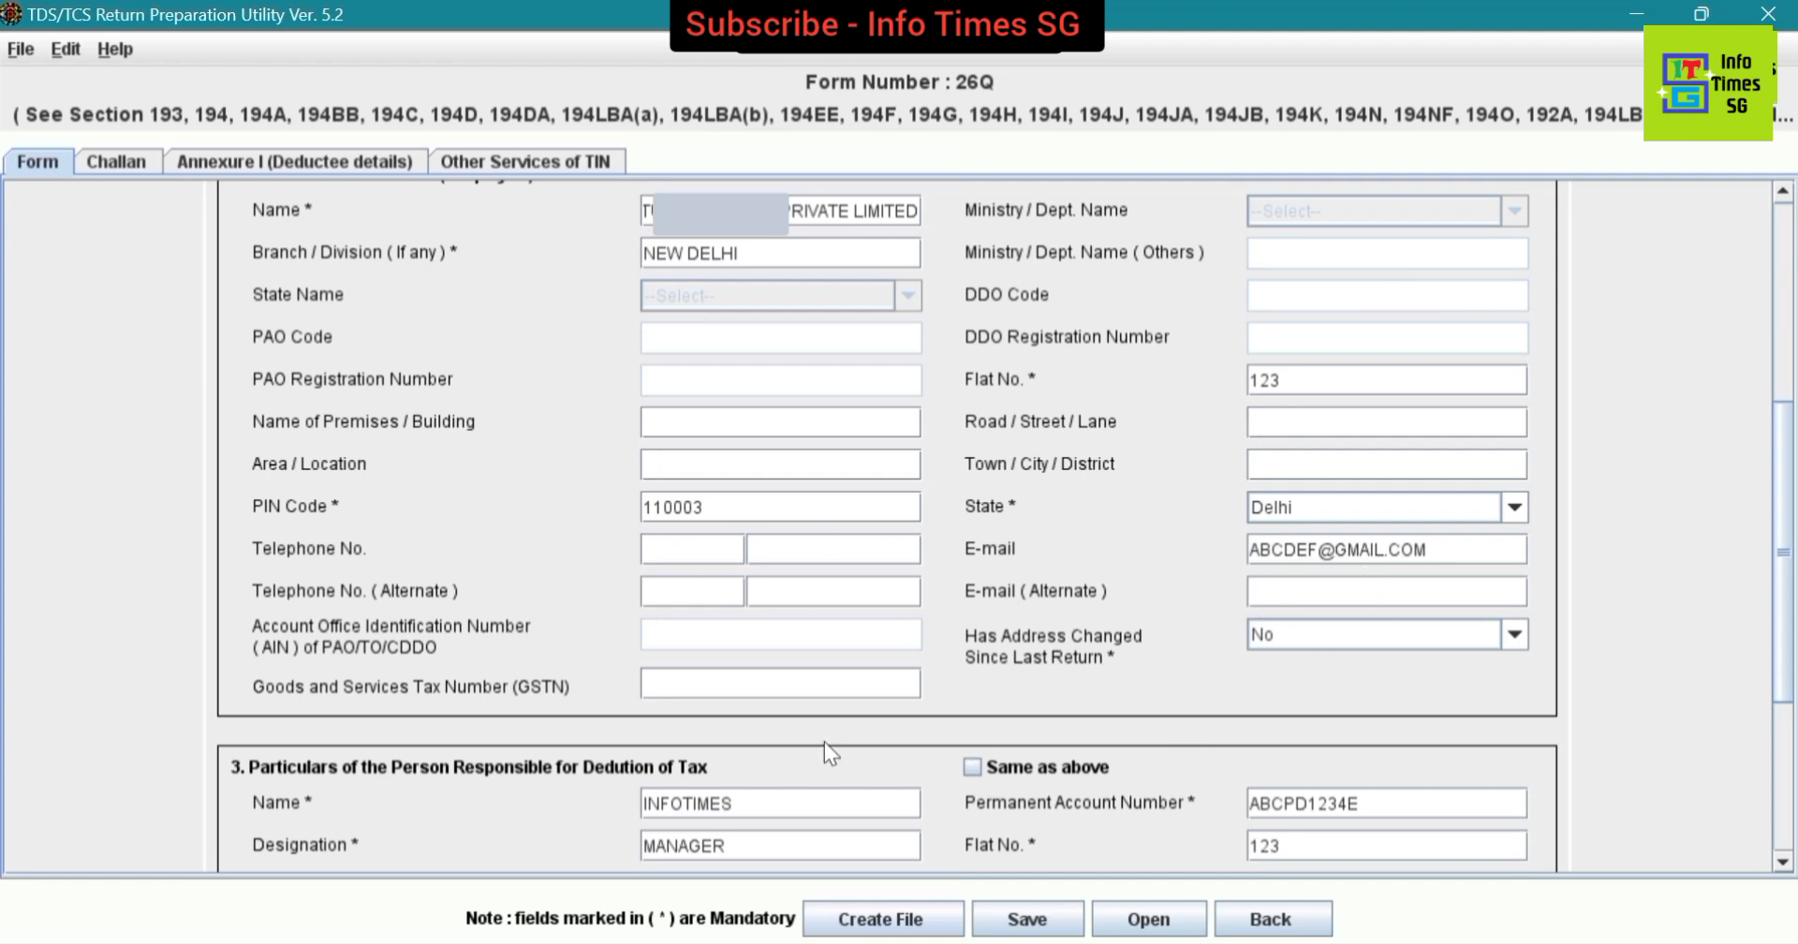
scroll(824, 742, "up", 2)
scroll(825, 742, "down", 2)
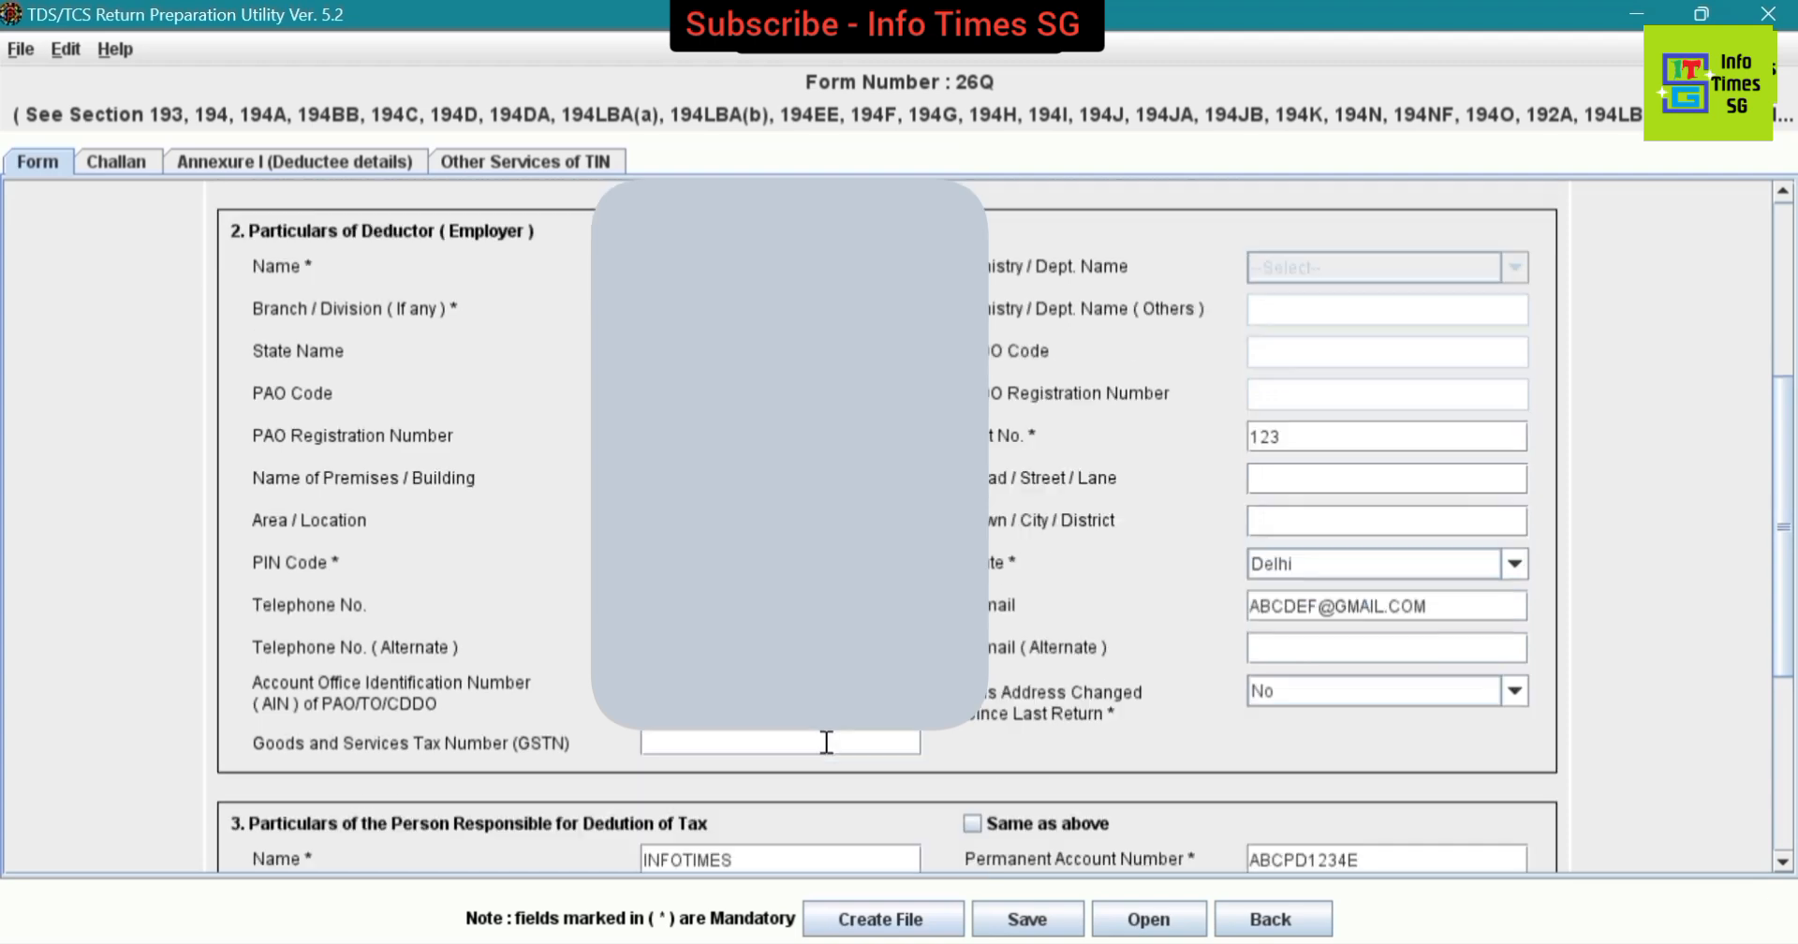
scroll(824, 742, "up", 8)
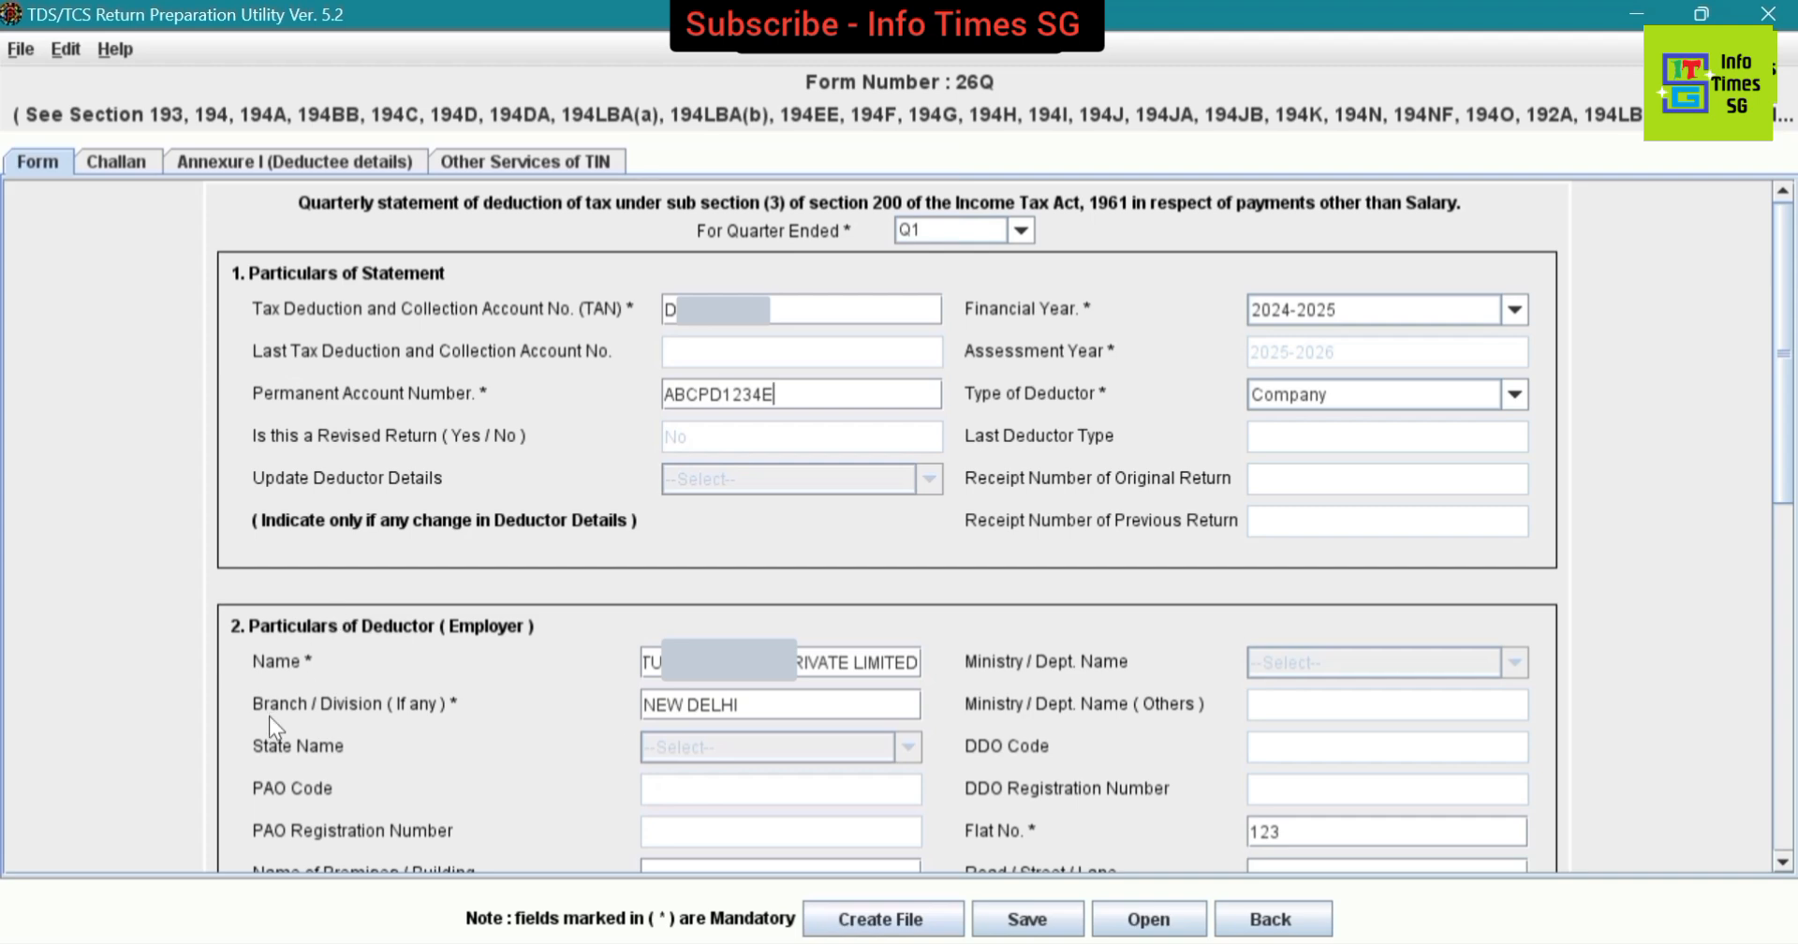
scroll(494, 648, "down", 5)
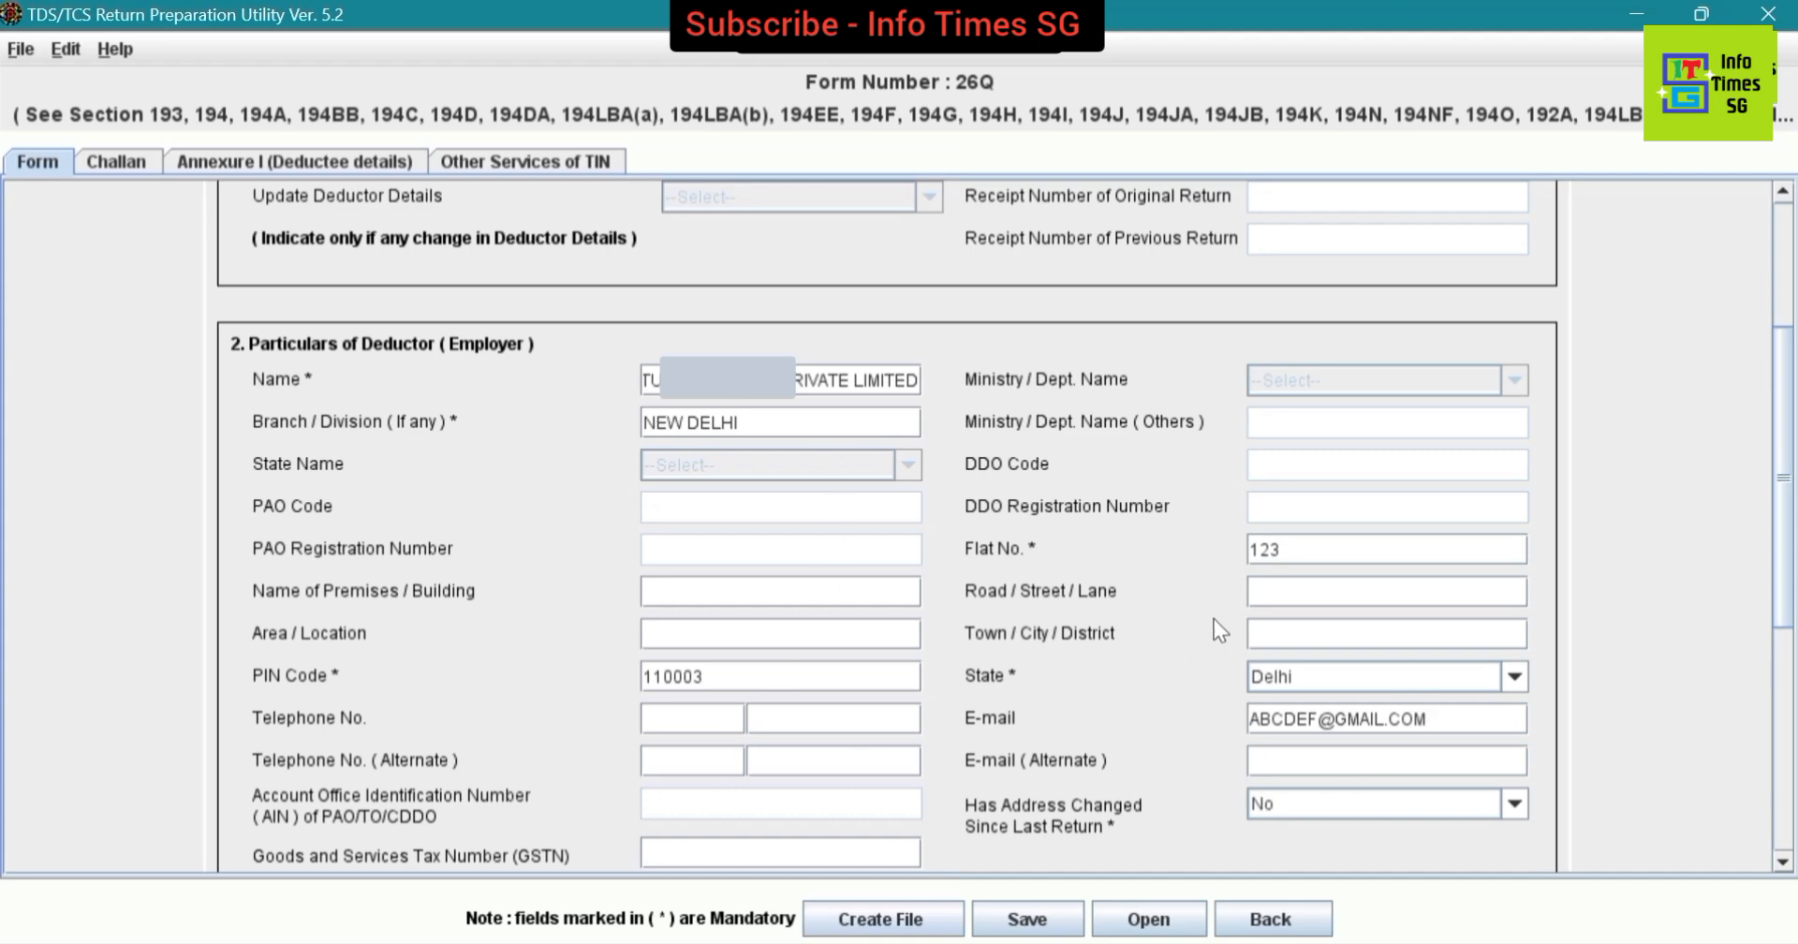
scroll(728, 514, "down", 8)
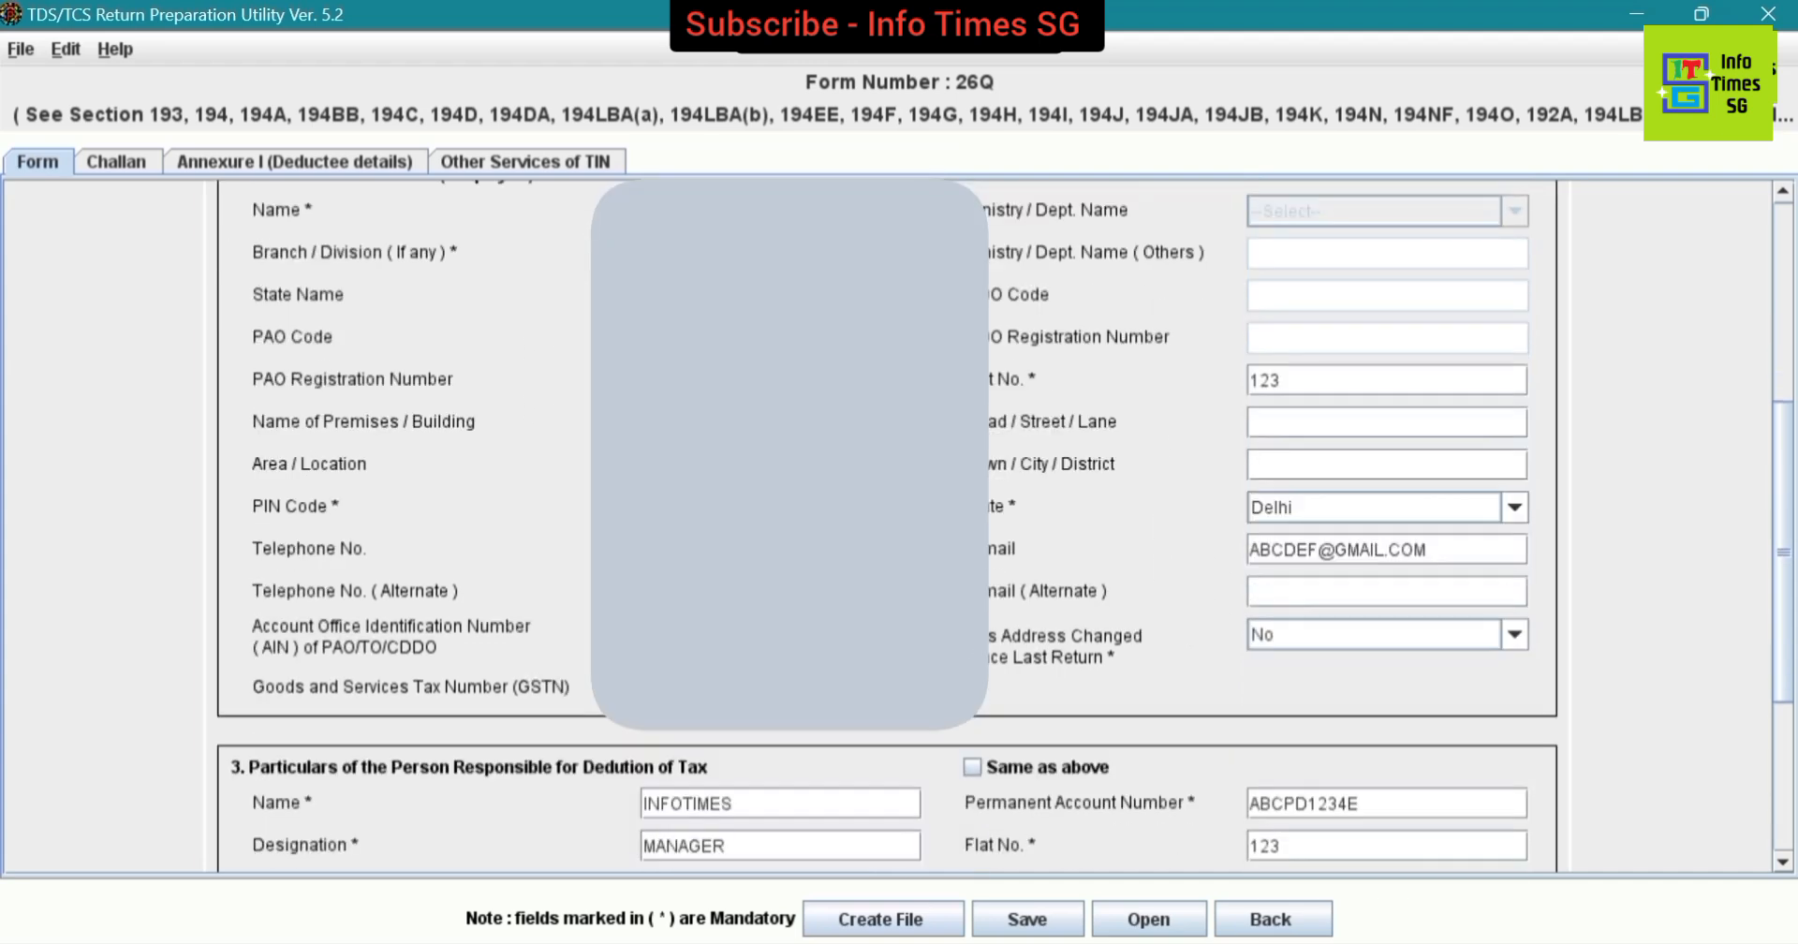
scroll(726, 513, "down", 3)
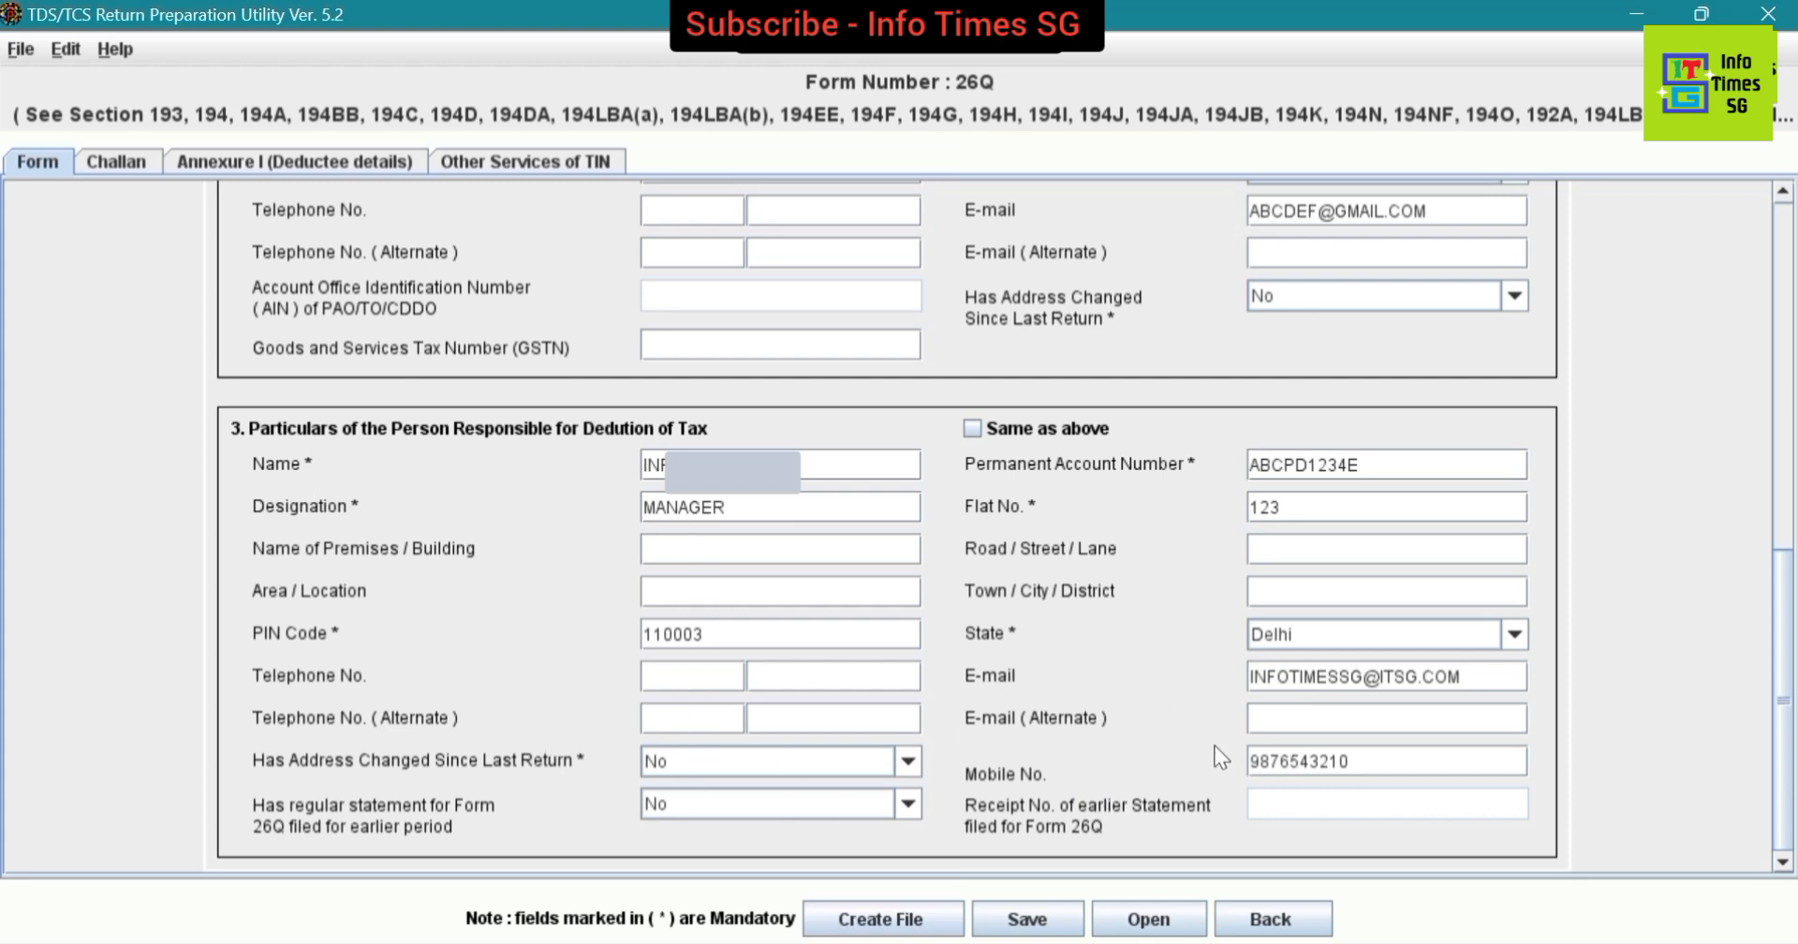
- Examine the challan entries across all columns, from the TDS amounts to the minor head and challan balance, and view the deductee details
left_click(95, 164)
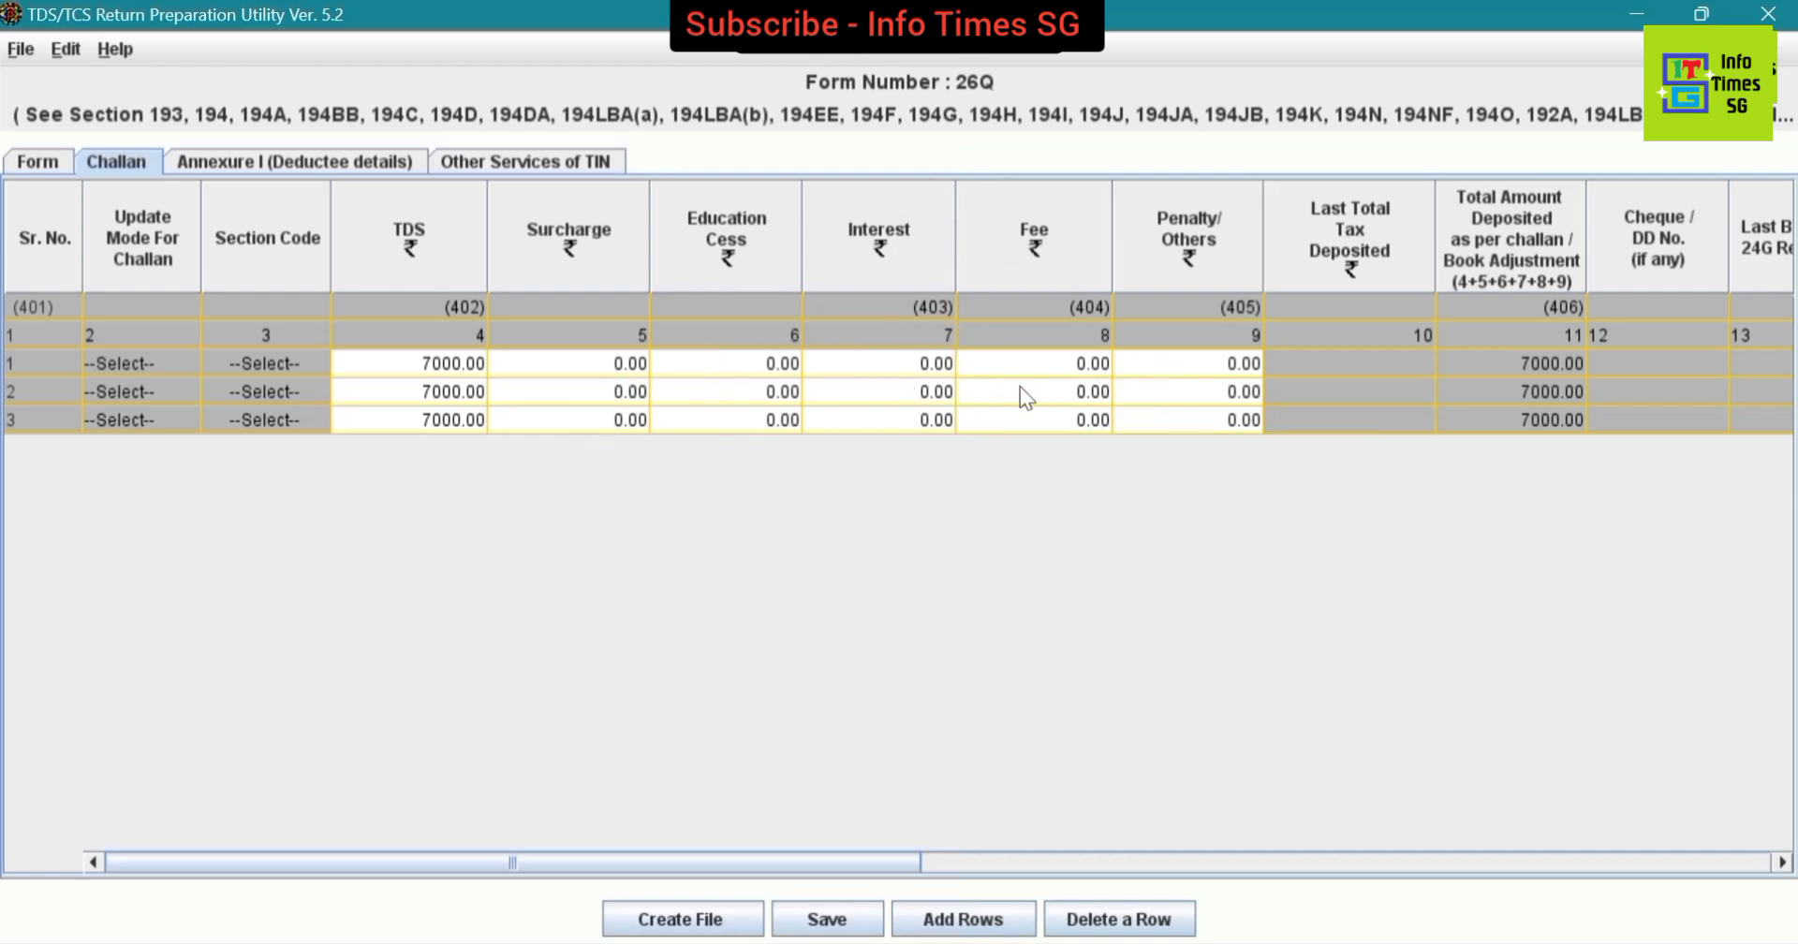
left_click(1251, 365)
key("Tab")
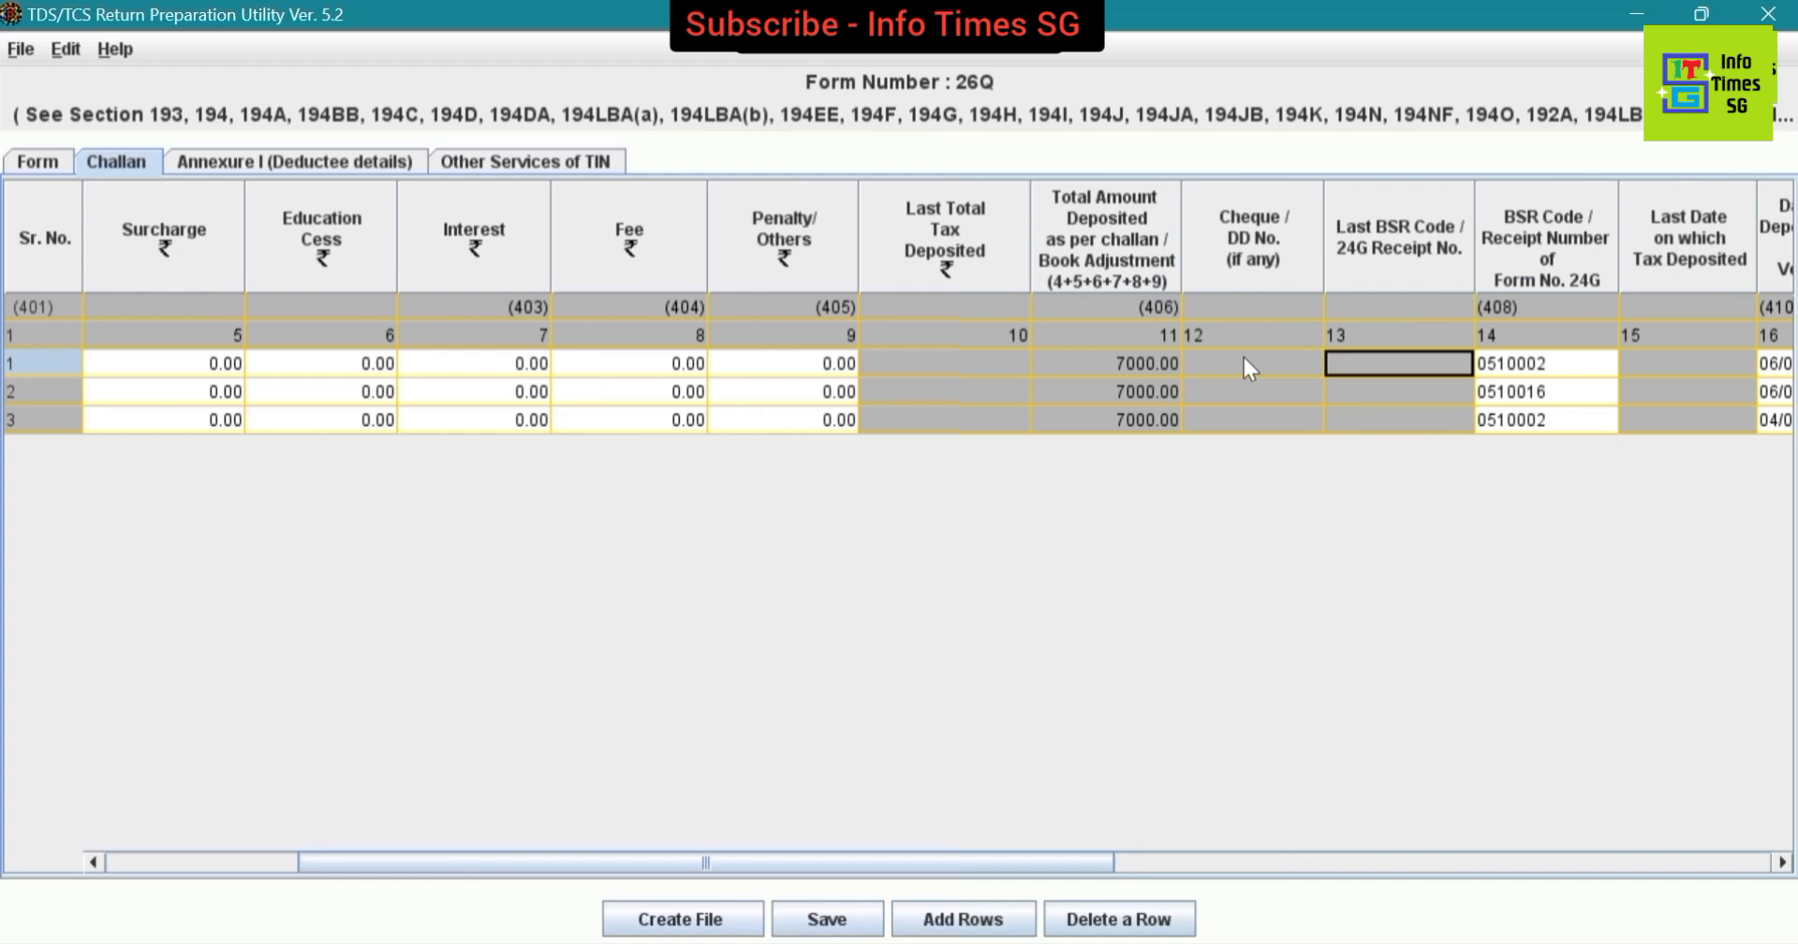
key("Tab")
key("Down")
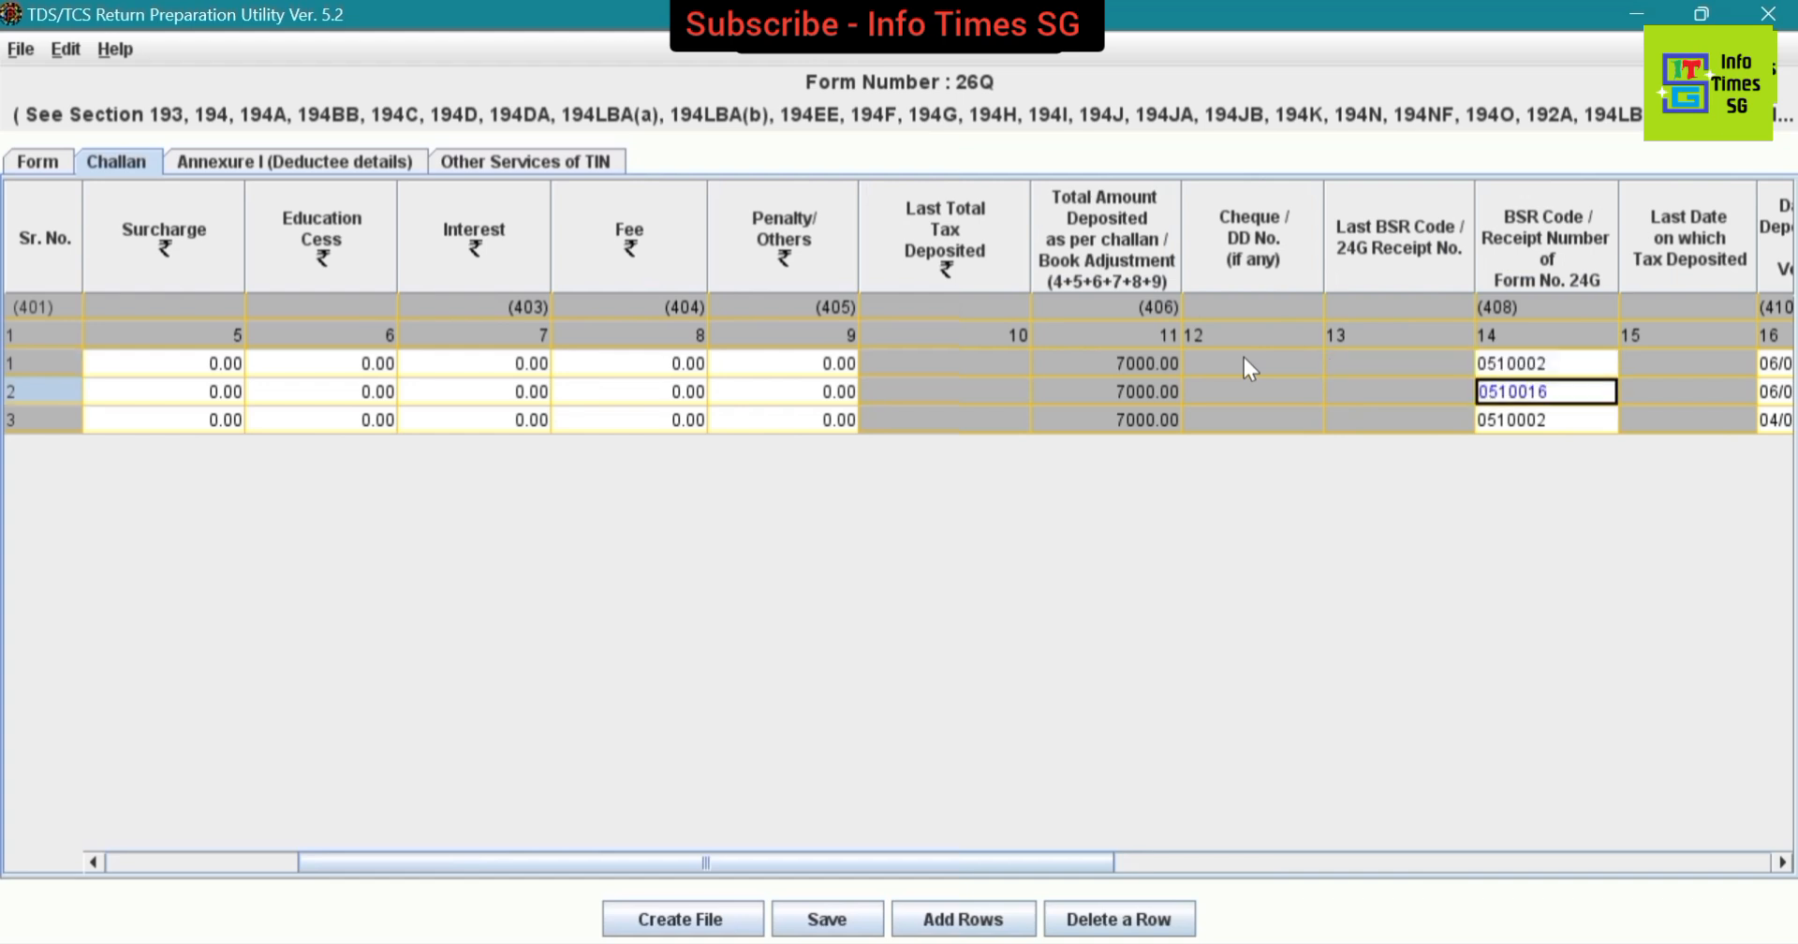
key("Up")
key("Up")
key("Left")
key("Down")
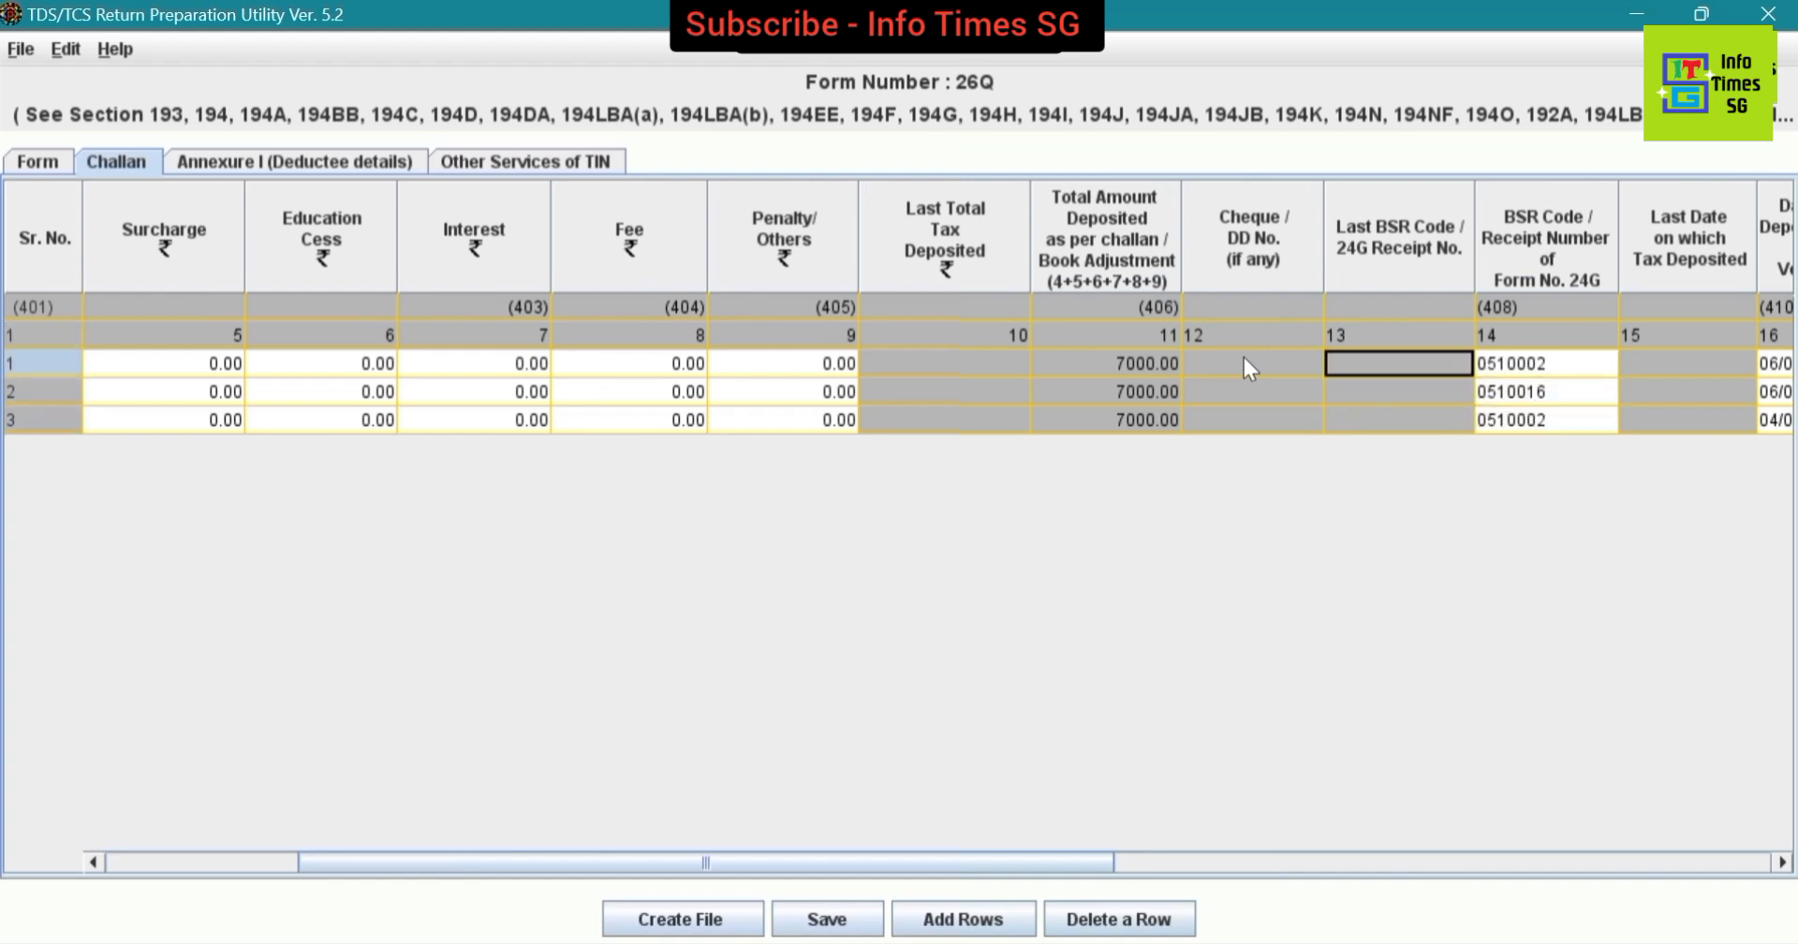
key("Tab")
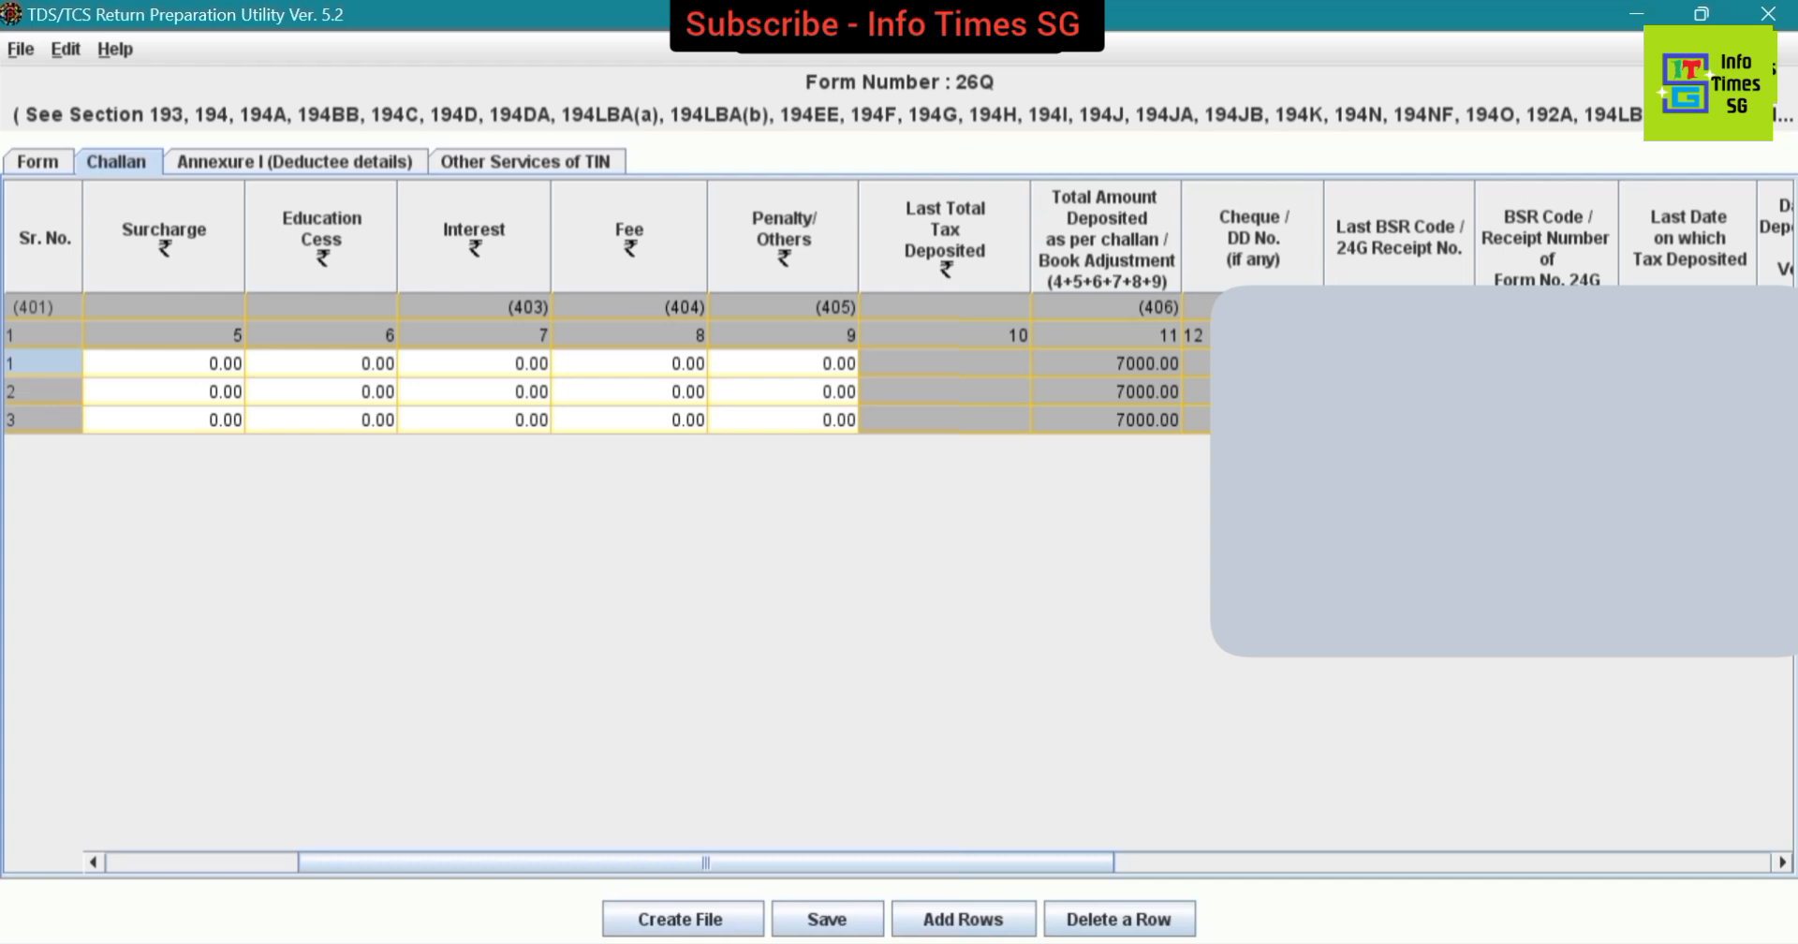
key("Tab")
key("Tab")
key("Tab")
key("Tab")
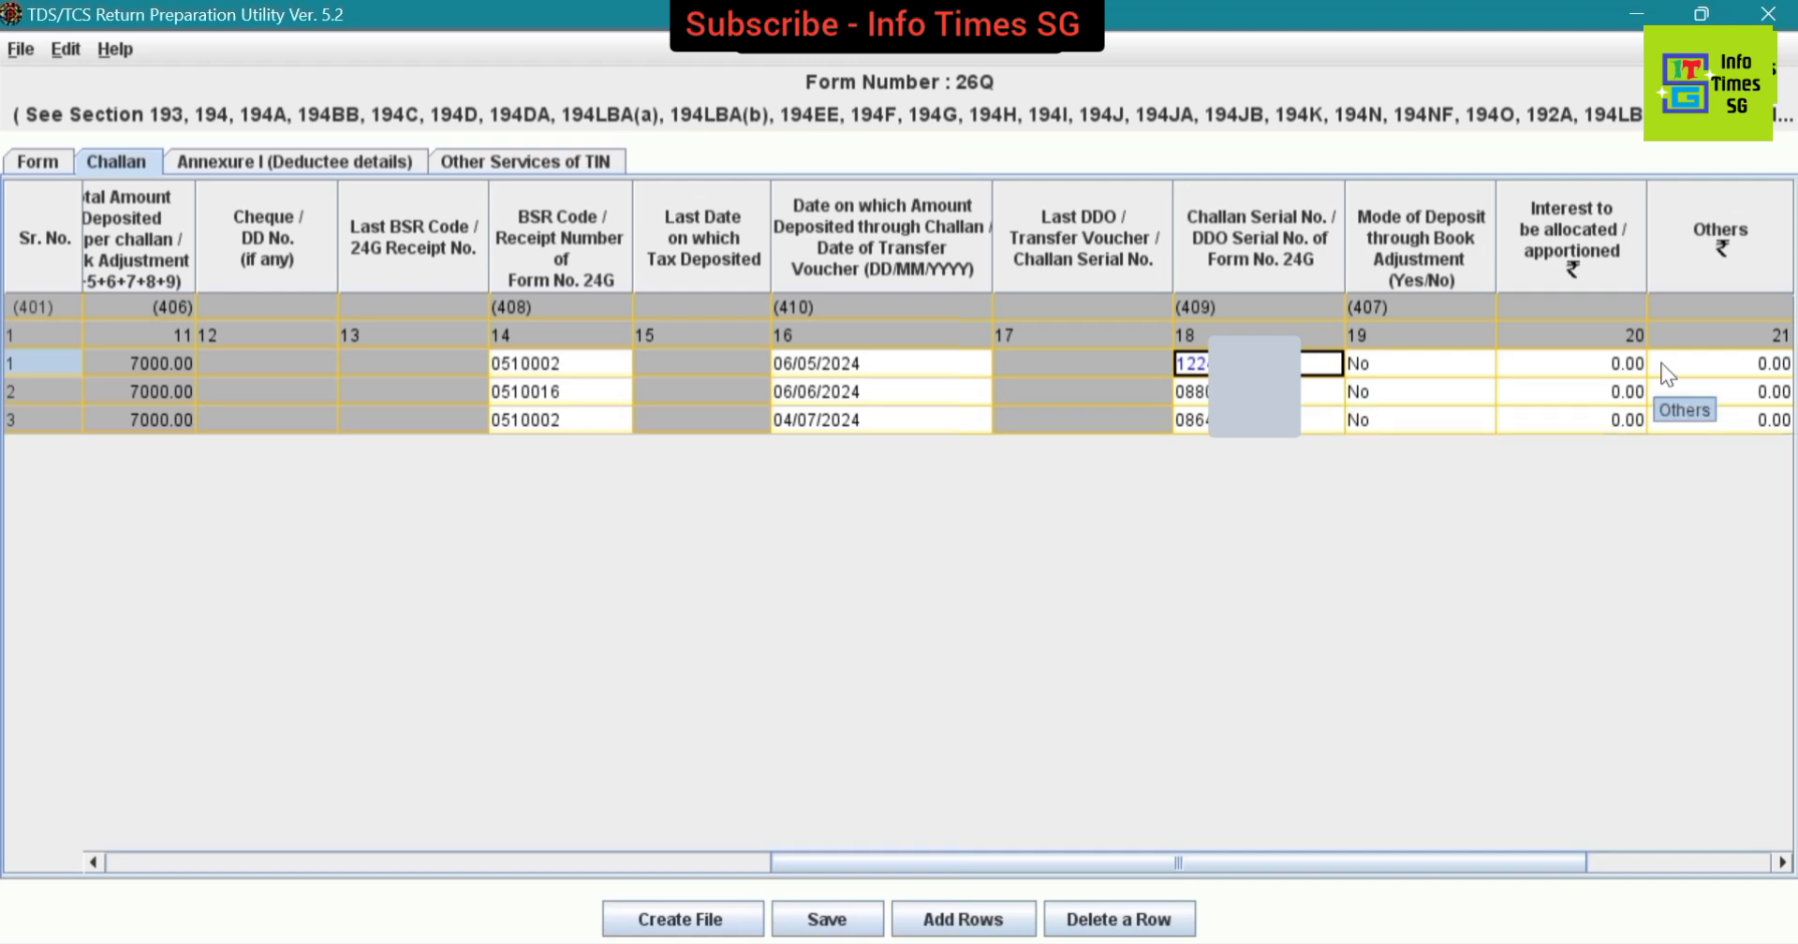
key("Left")
key("Left")
key("Left")
key("Left")
key("Left")
key("Left")
key("Left")
key("Left")
key("Left")
key("Right")
key("Right")
key("Right")
key("Right")
key("Right")
key("Right")
key("Right")
key("Right")
key("Right")
key("Right")
key("Right")
key("Right")
key("Right")
key("Right")
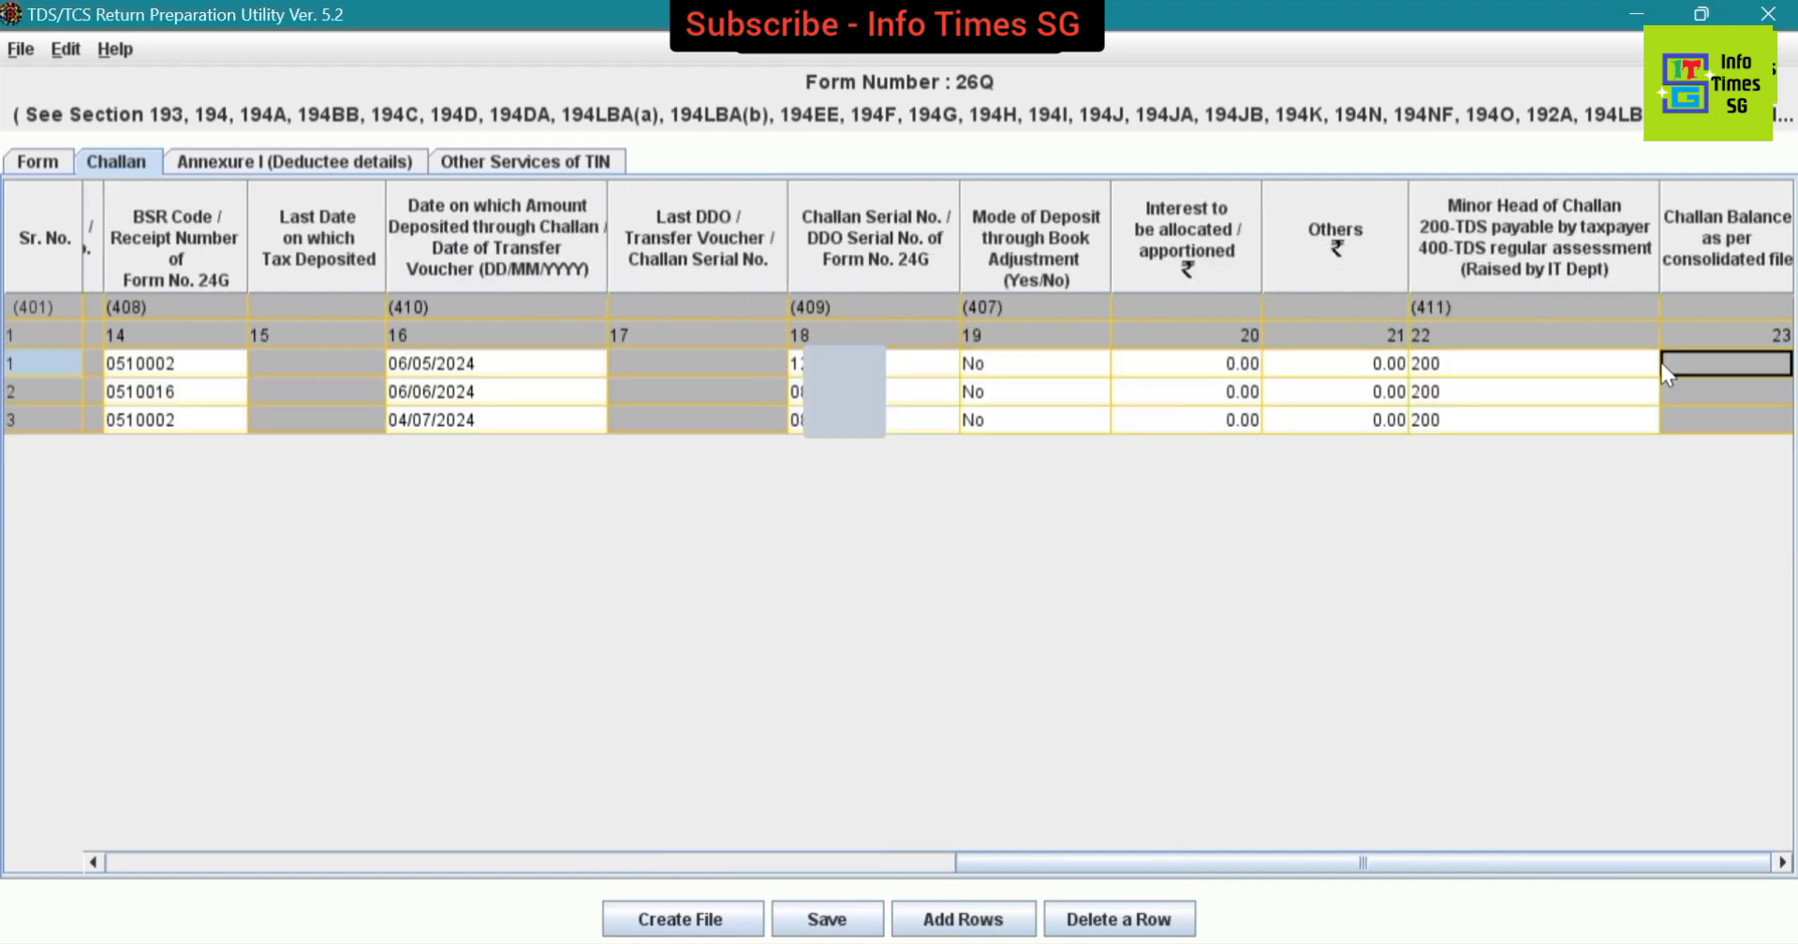
left_click(357, 155)
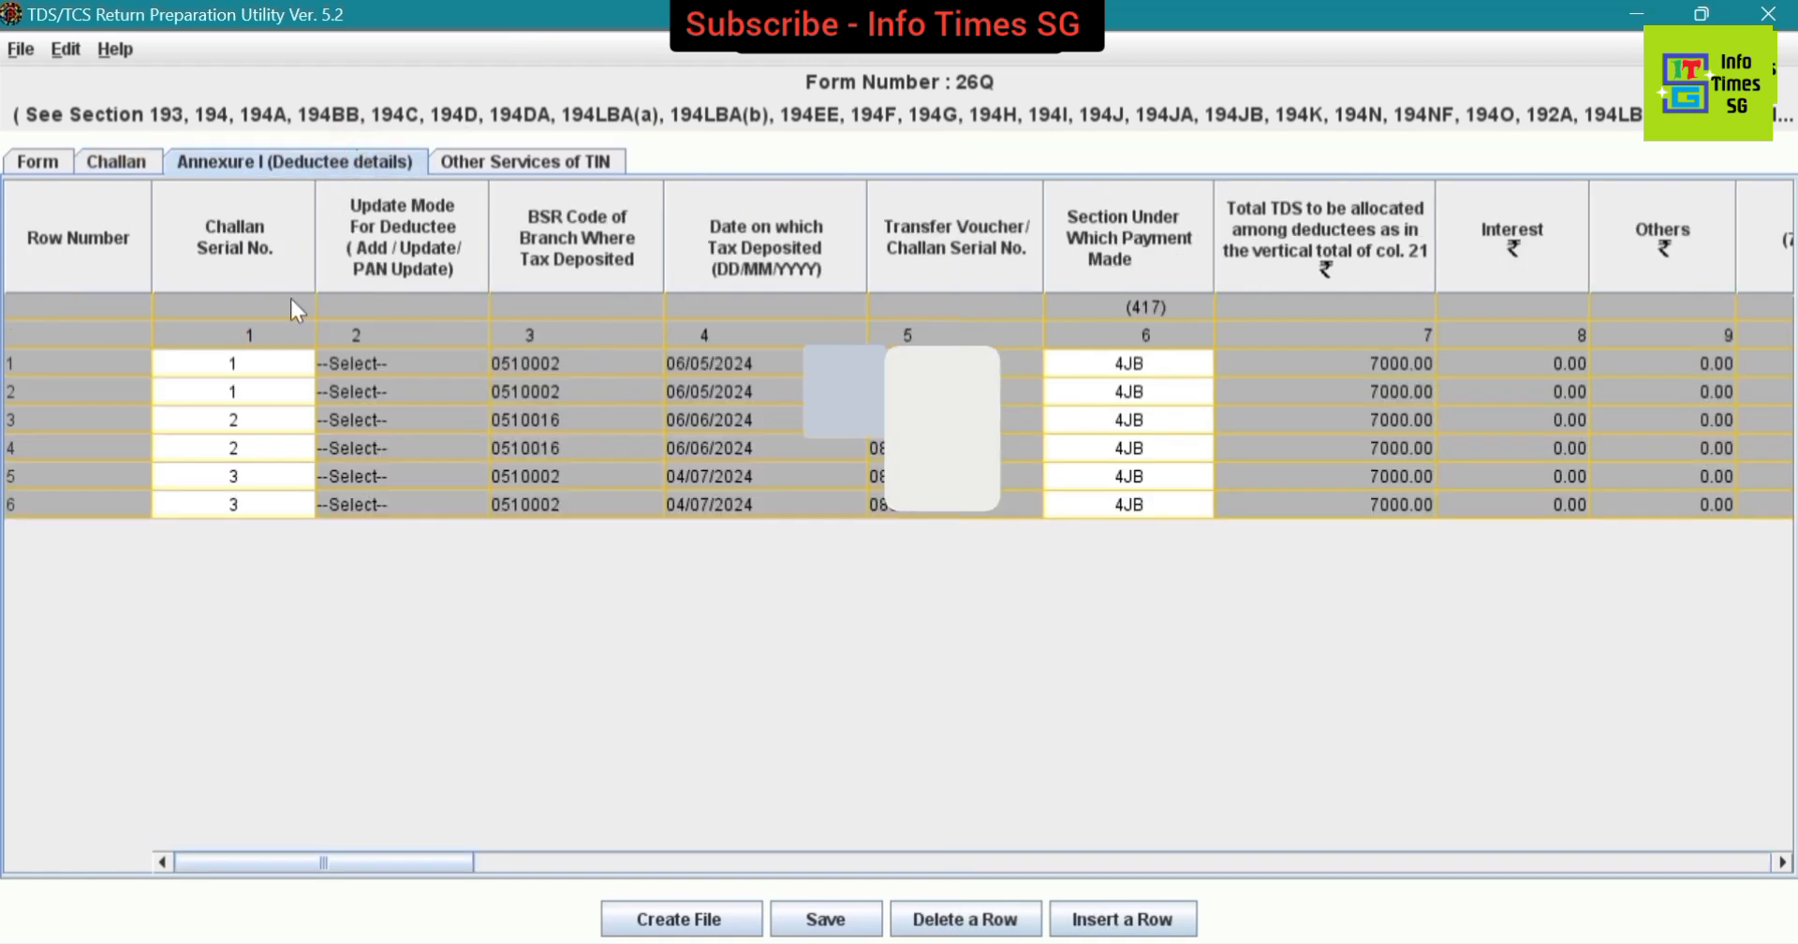
- Try to add 3 rows to the challan table
left_click(115, 159)
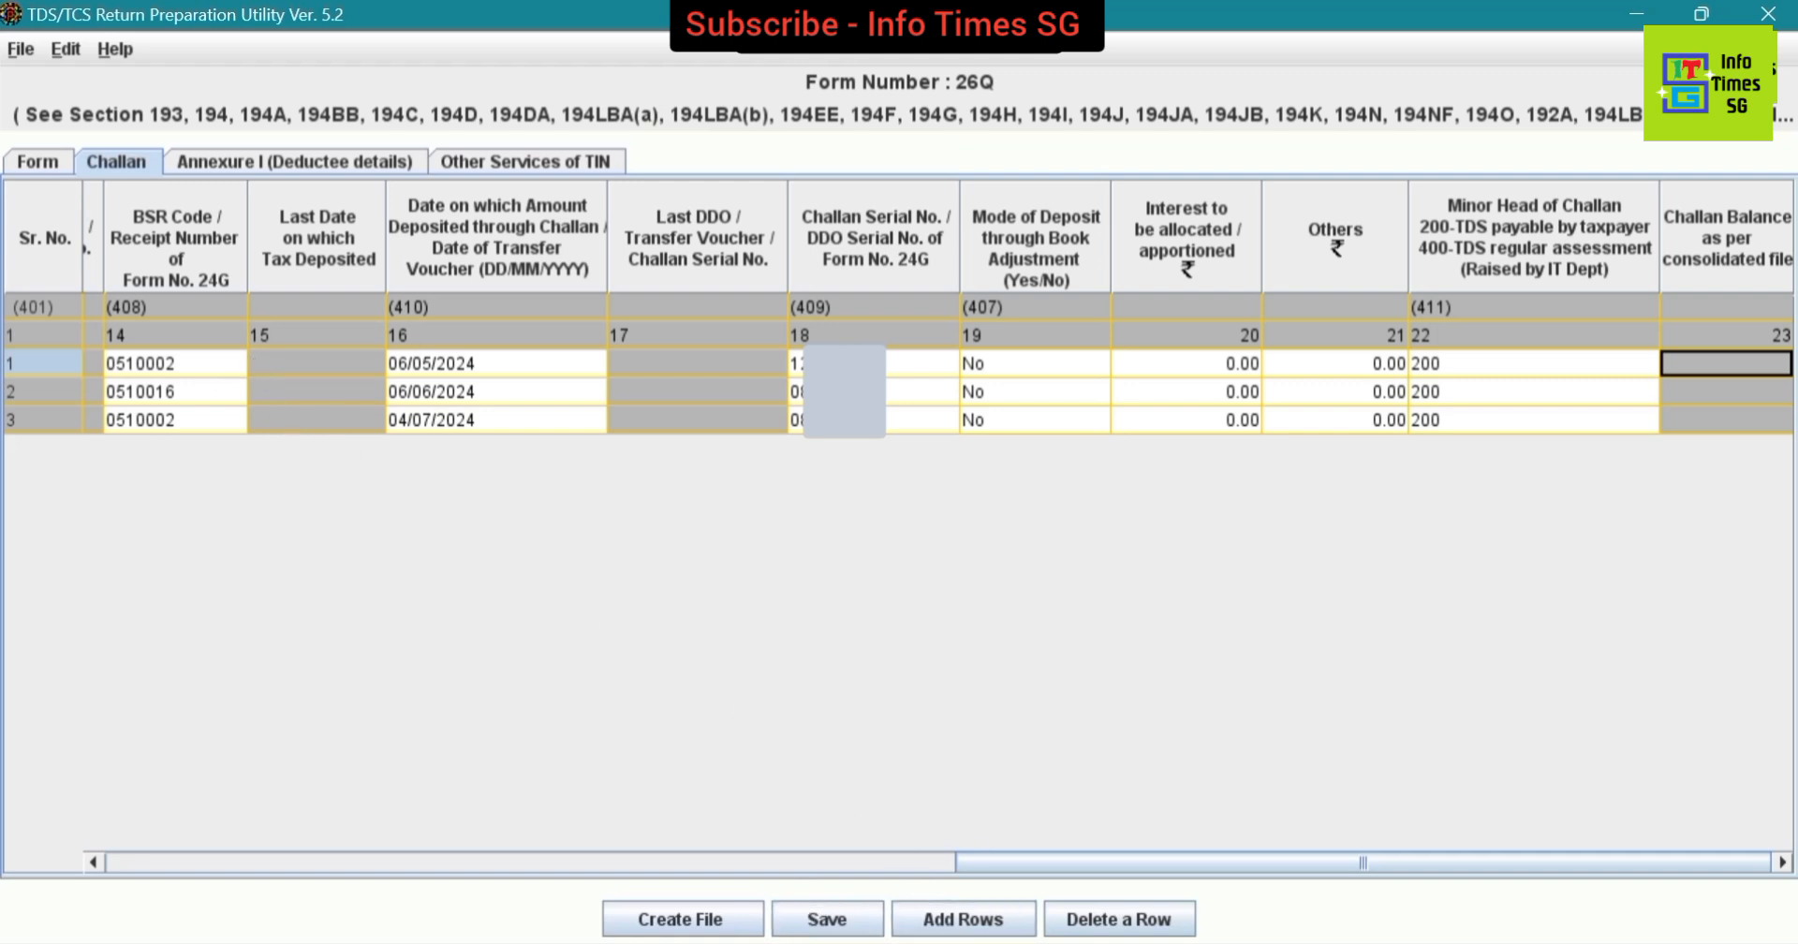
left_click(988, 935)
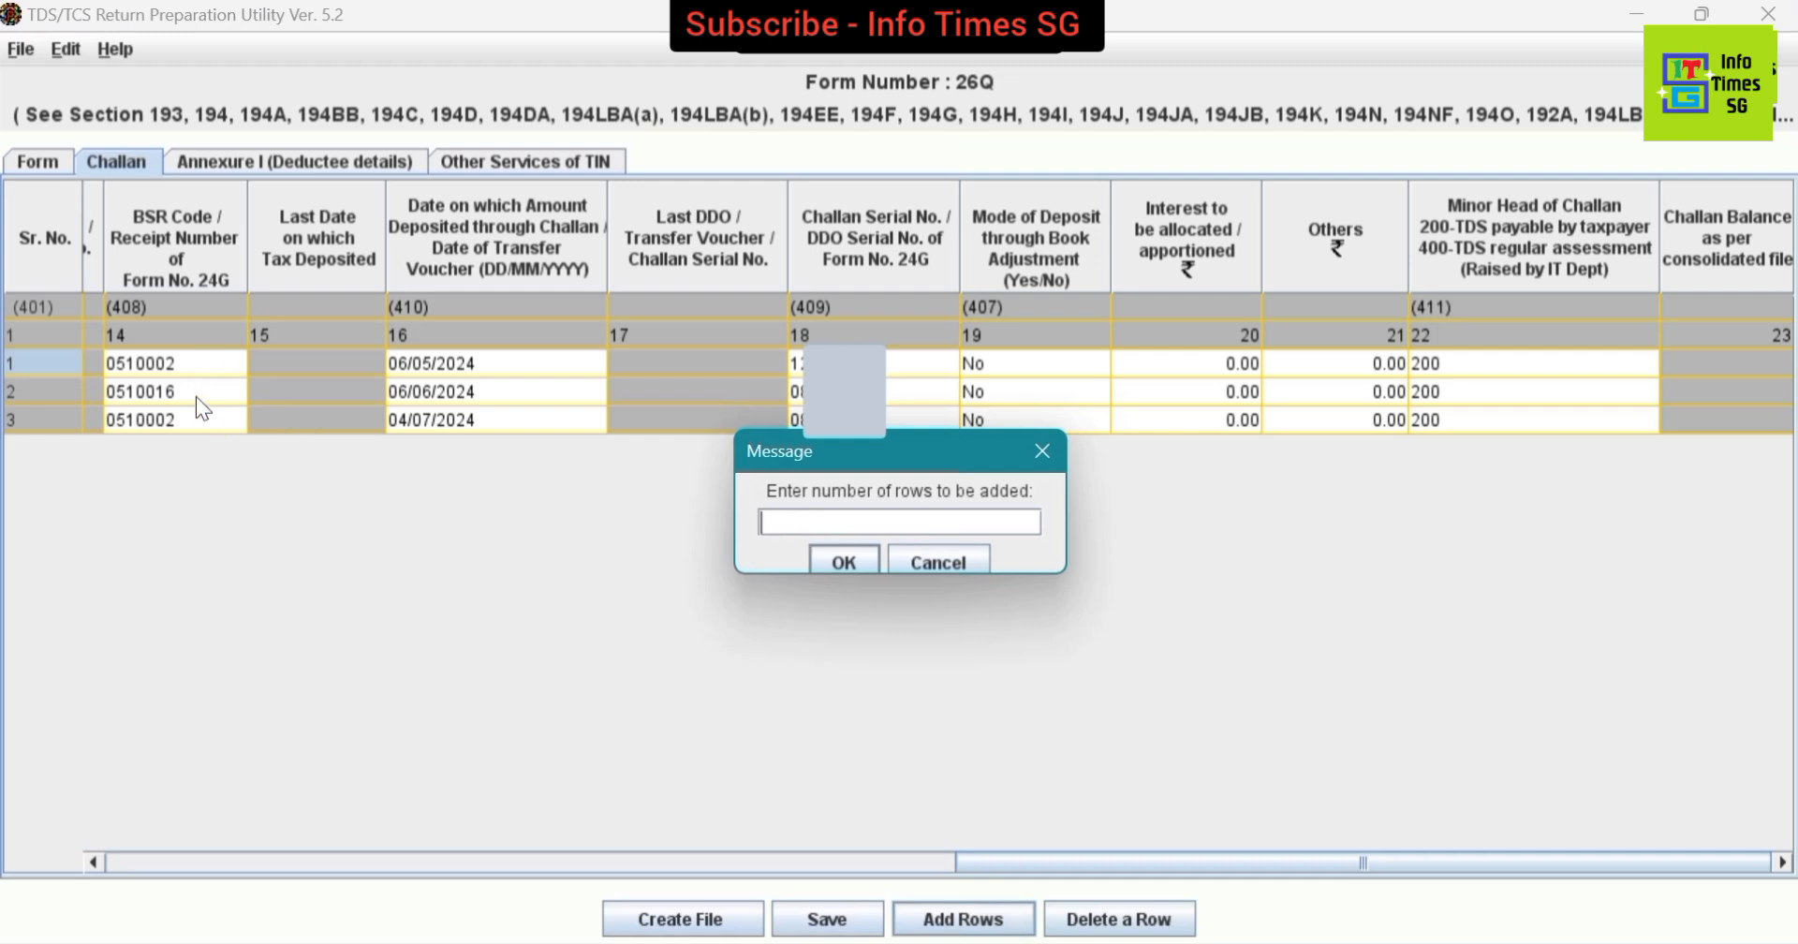
type("3")
left_click(953, 558)
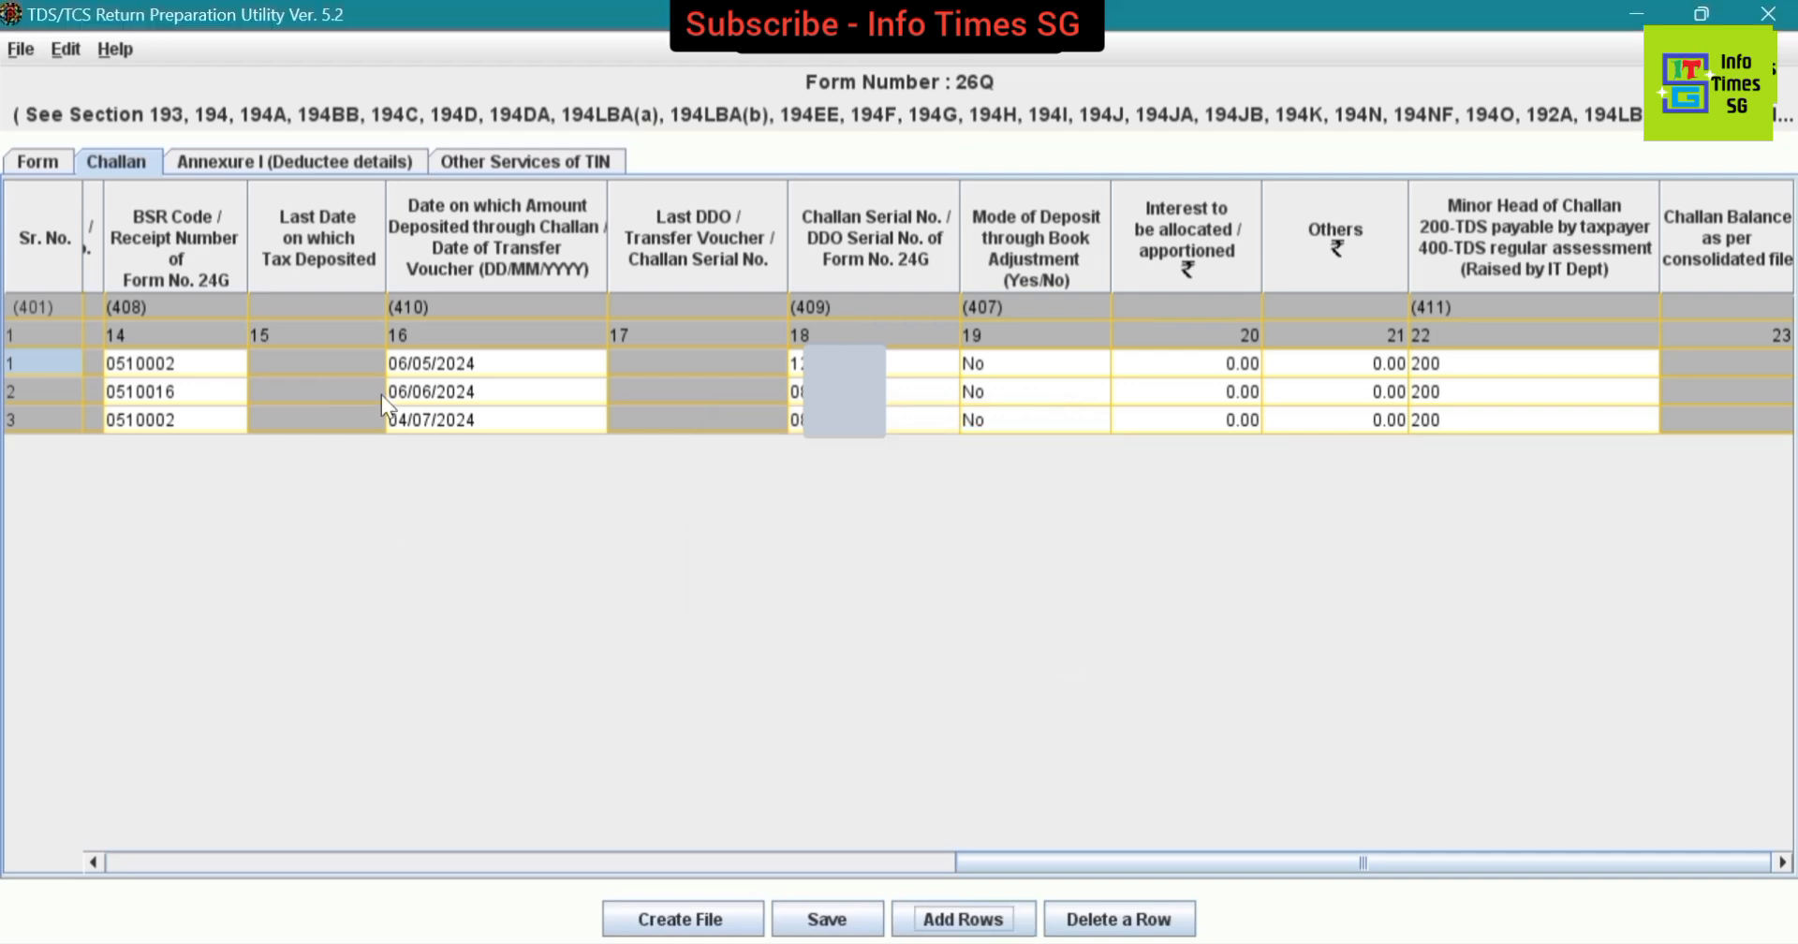
- Try to insert 2 deductee records for each of challans 1, 2 and 3 in Annexure I
left_click(306, 168)
left_click(1108, 920)
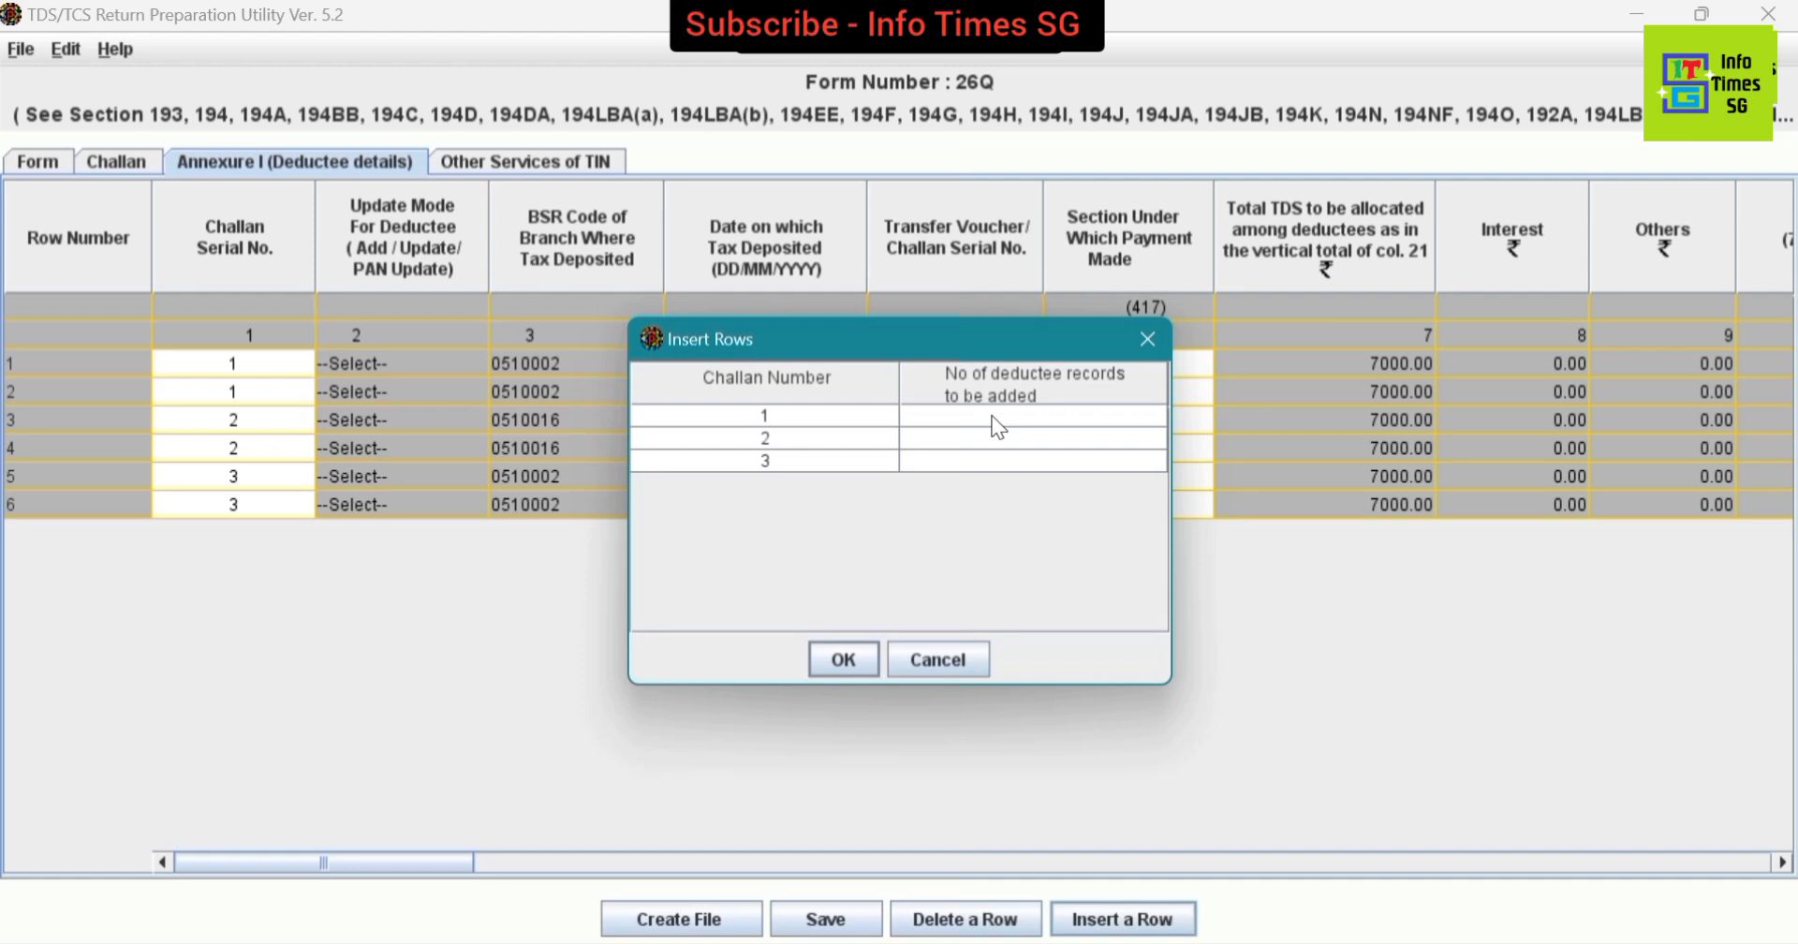
left_click(992, 416)
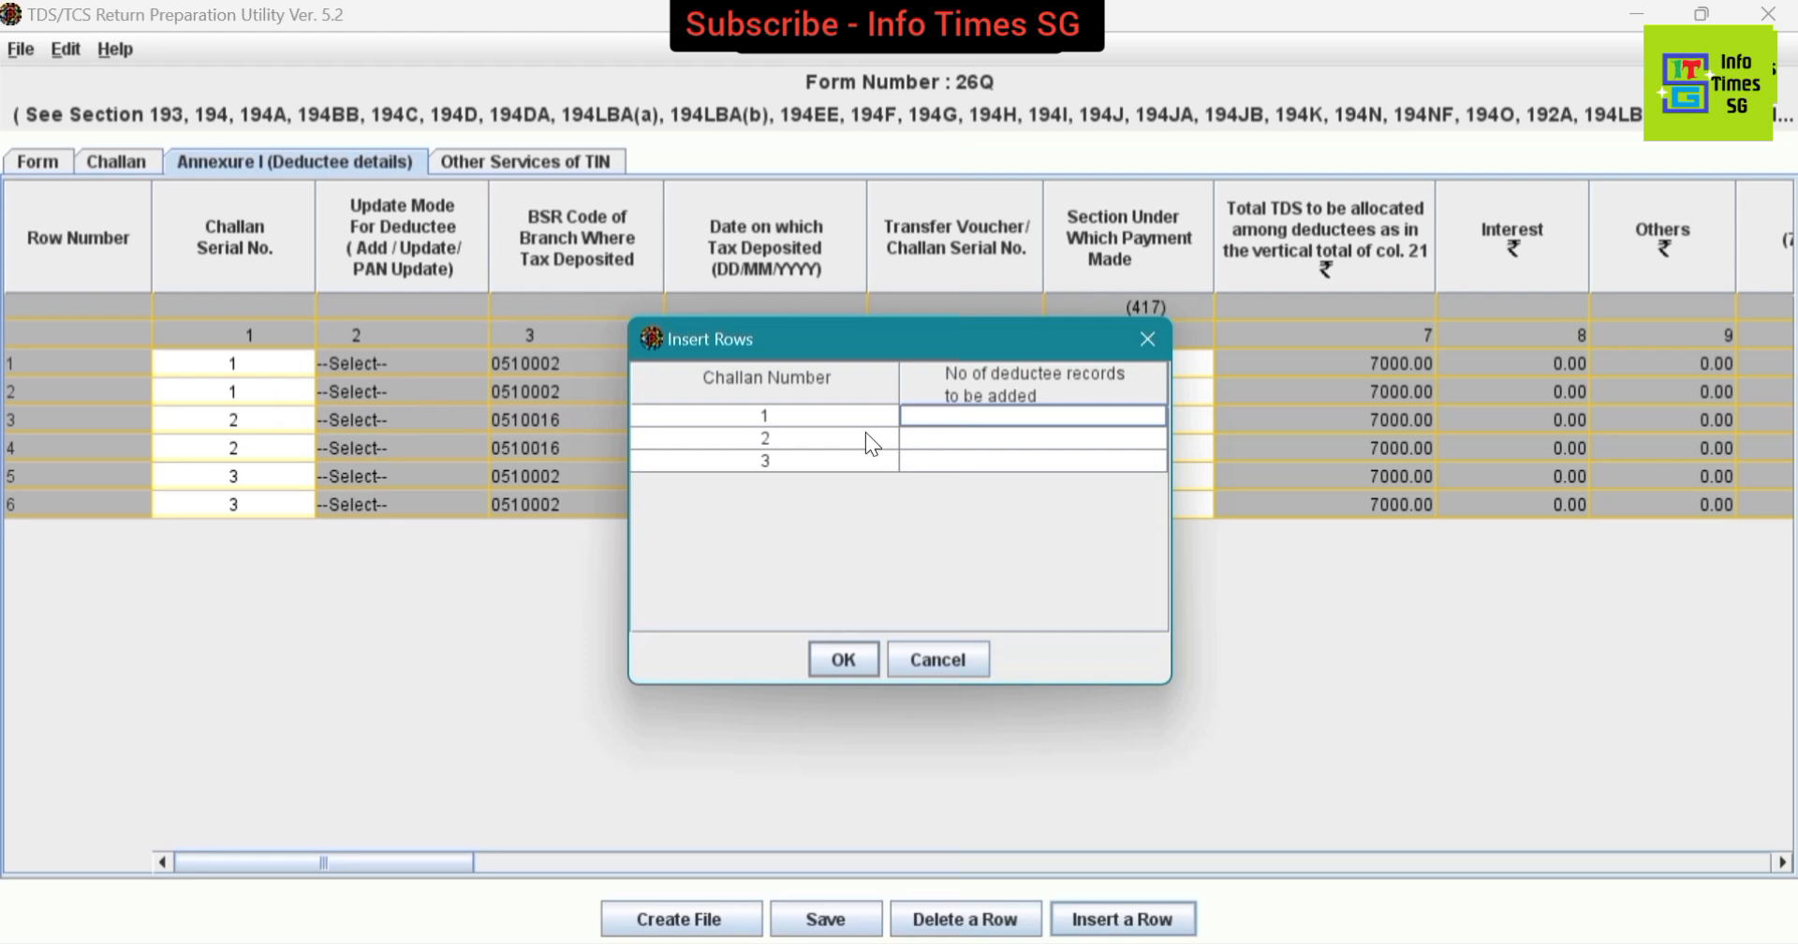
type("2")
left_click(989, 441)
type("2")
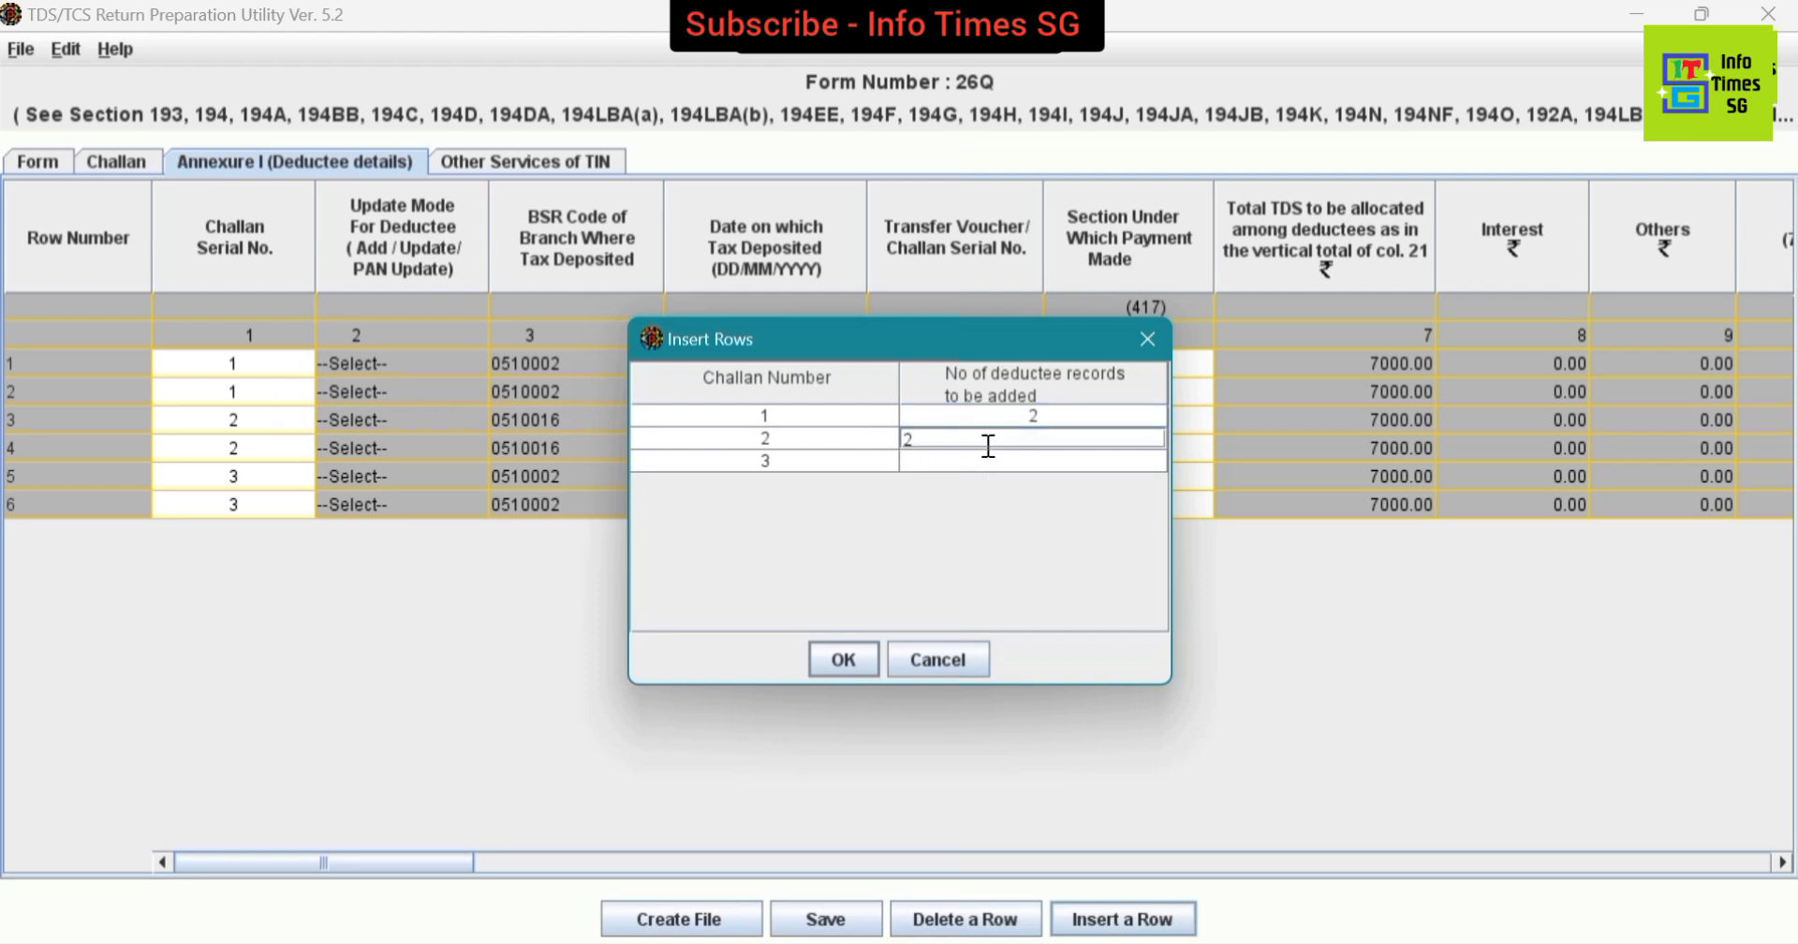
left_click(989, 463)
type("2")
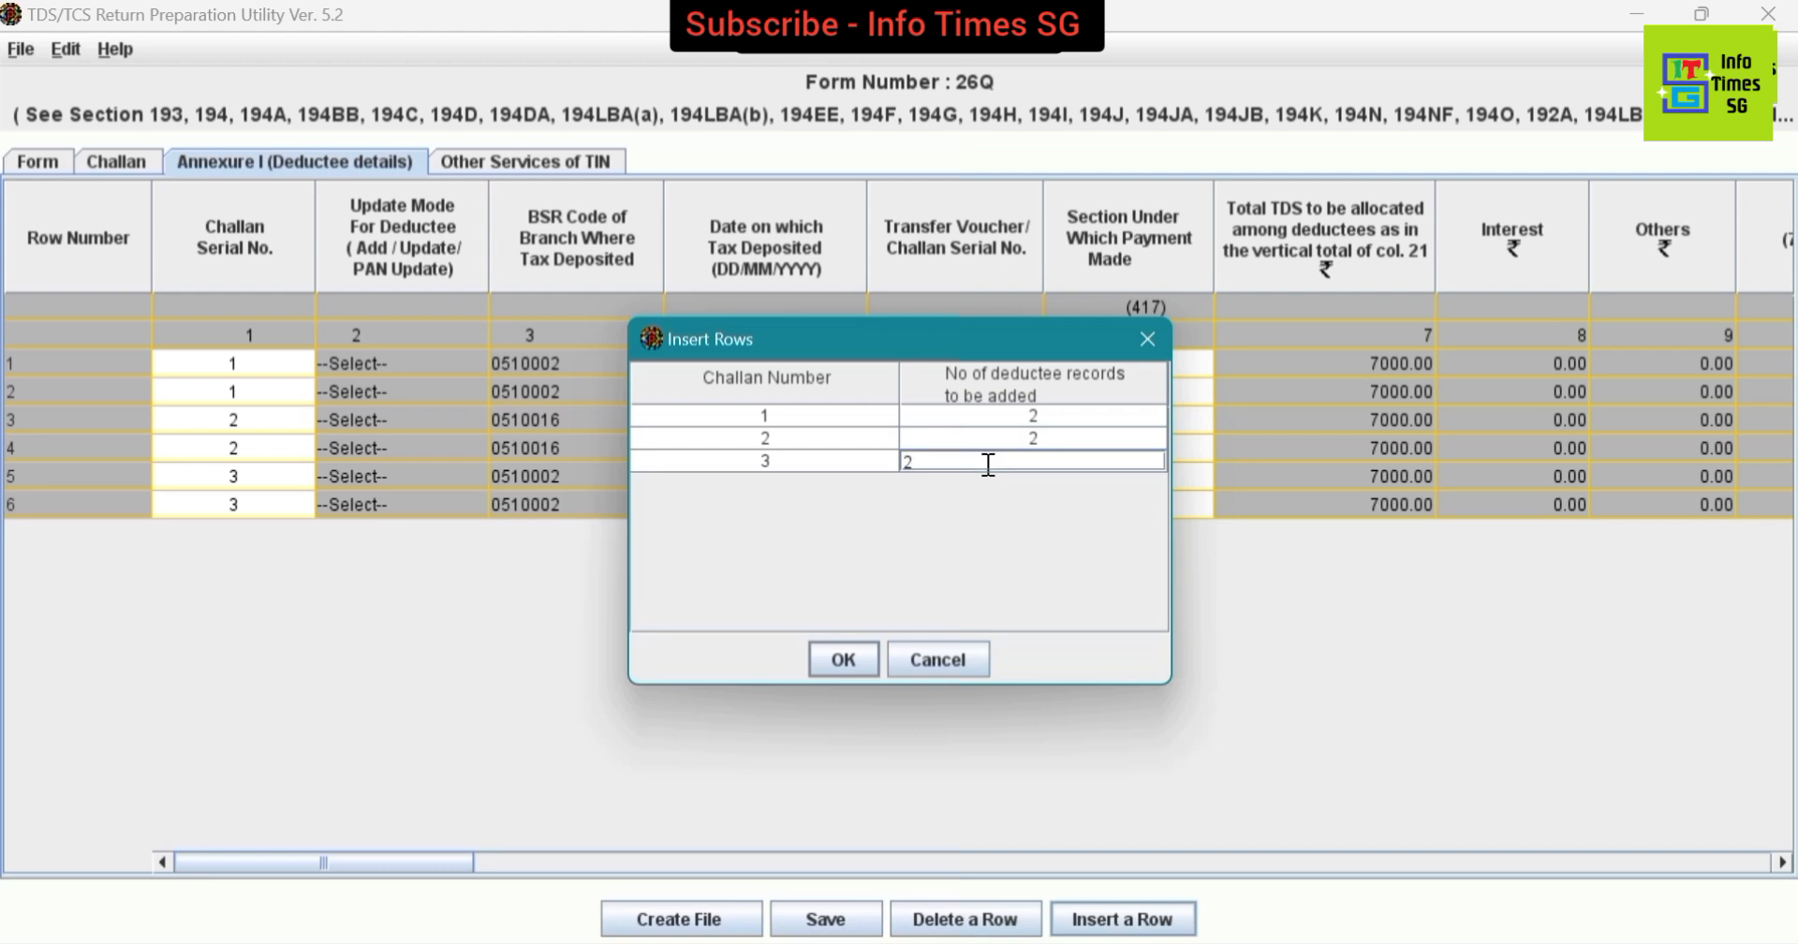
left_click(987, 422)
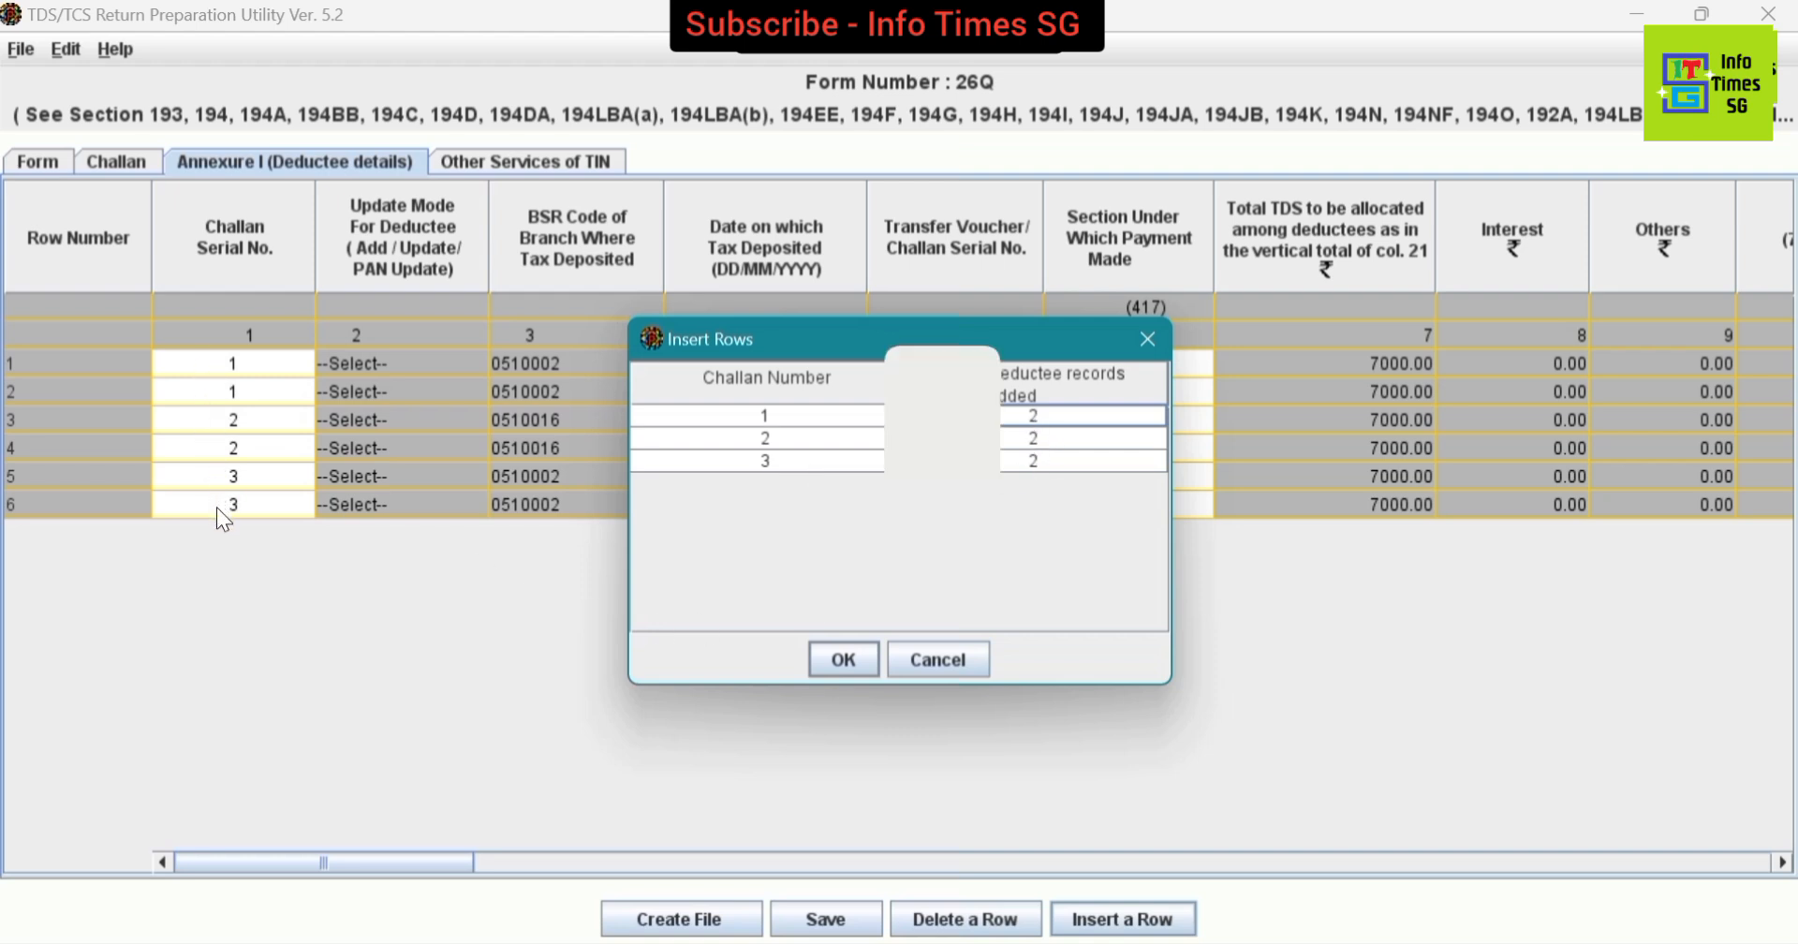
left_click(935, 661)
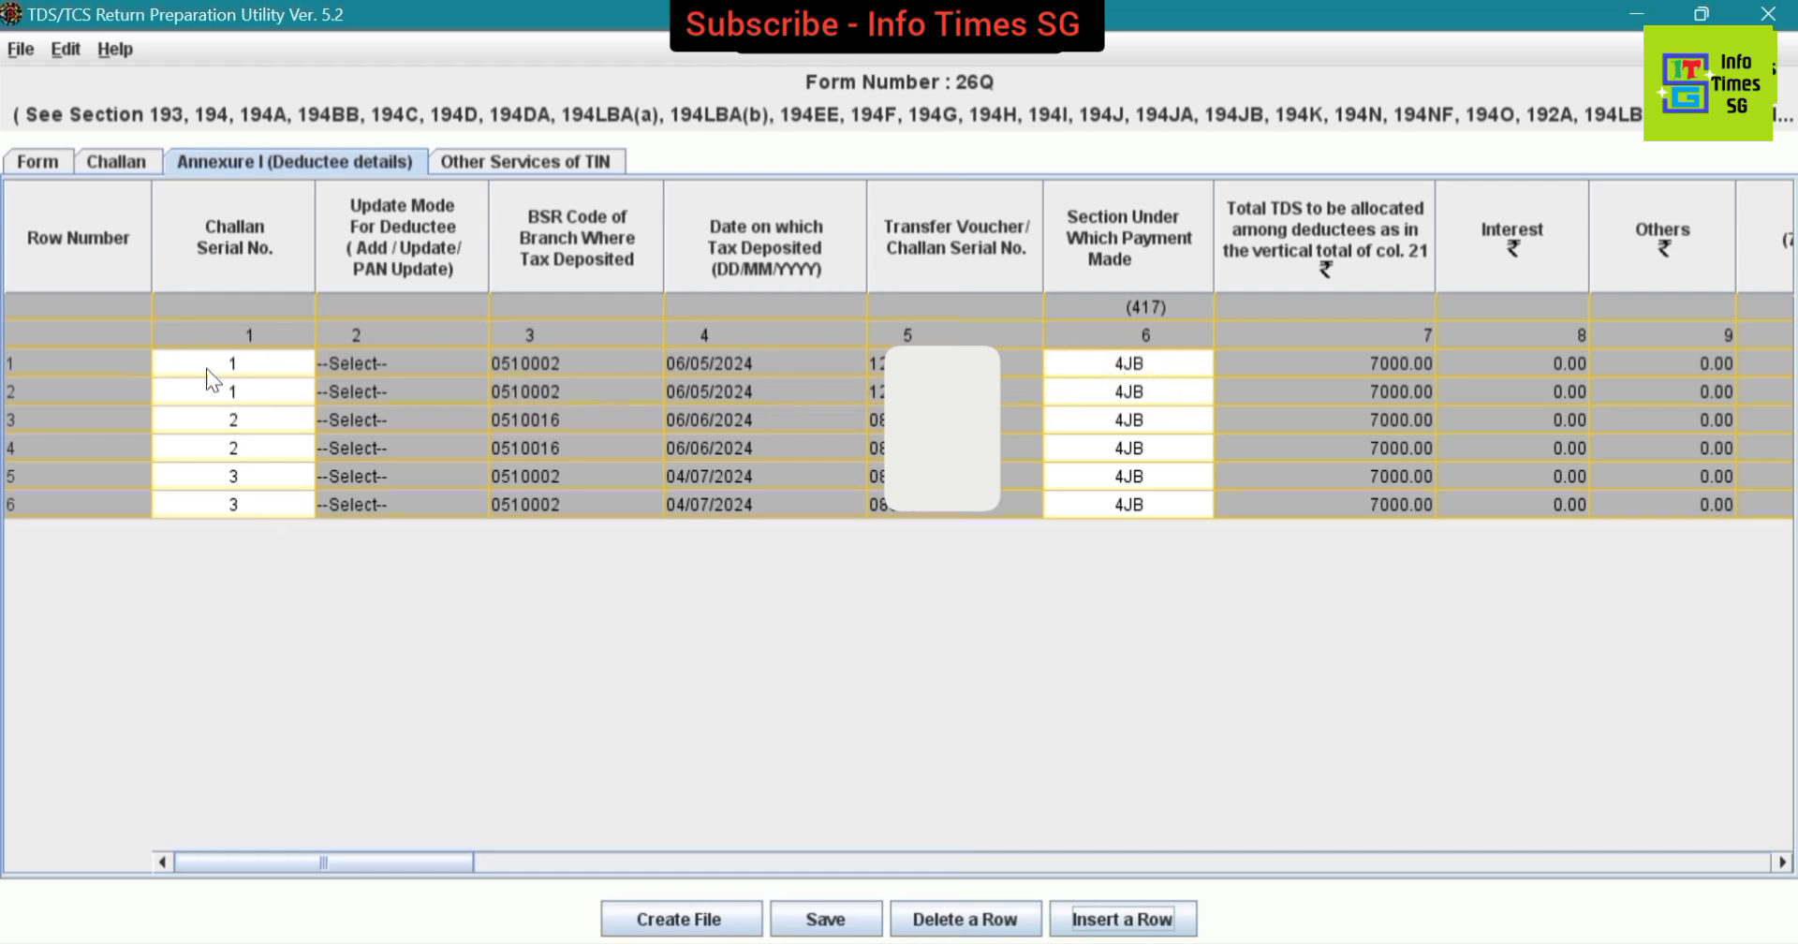
- Select 4JB as the section under which payment was made for the first deductee row
left_click(1147, 361)
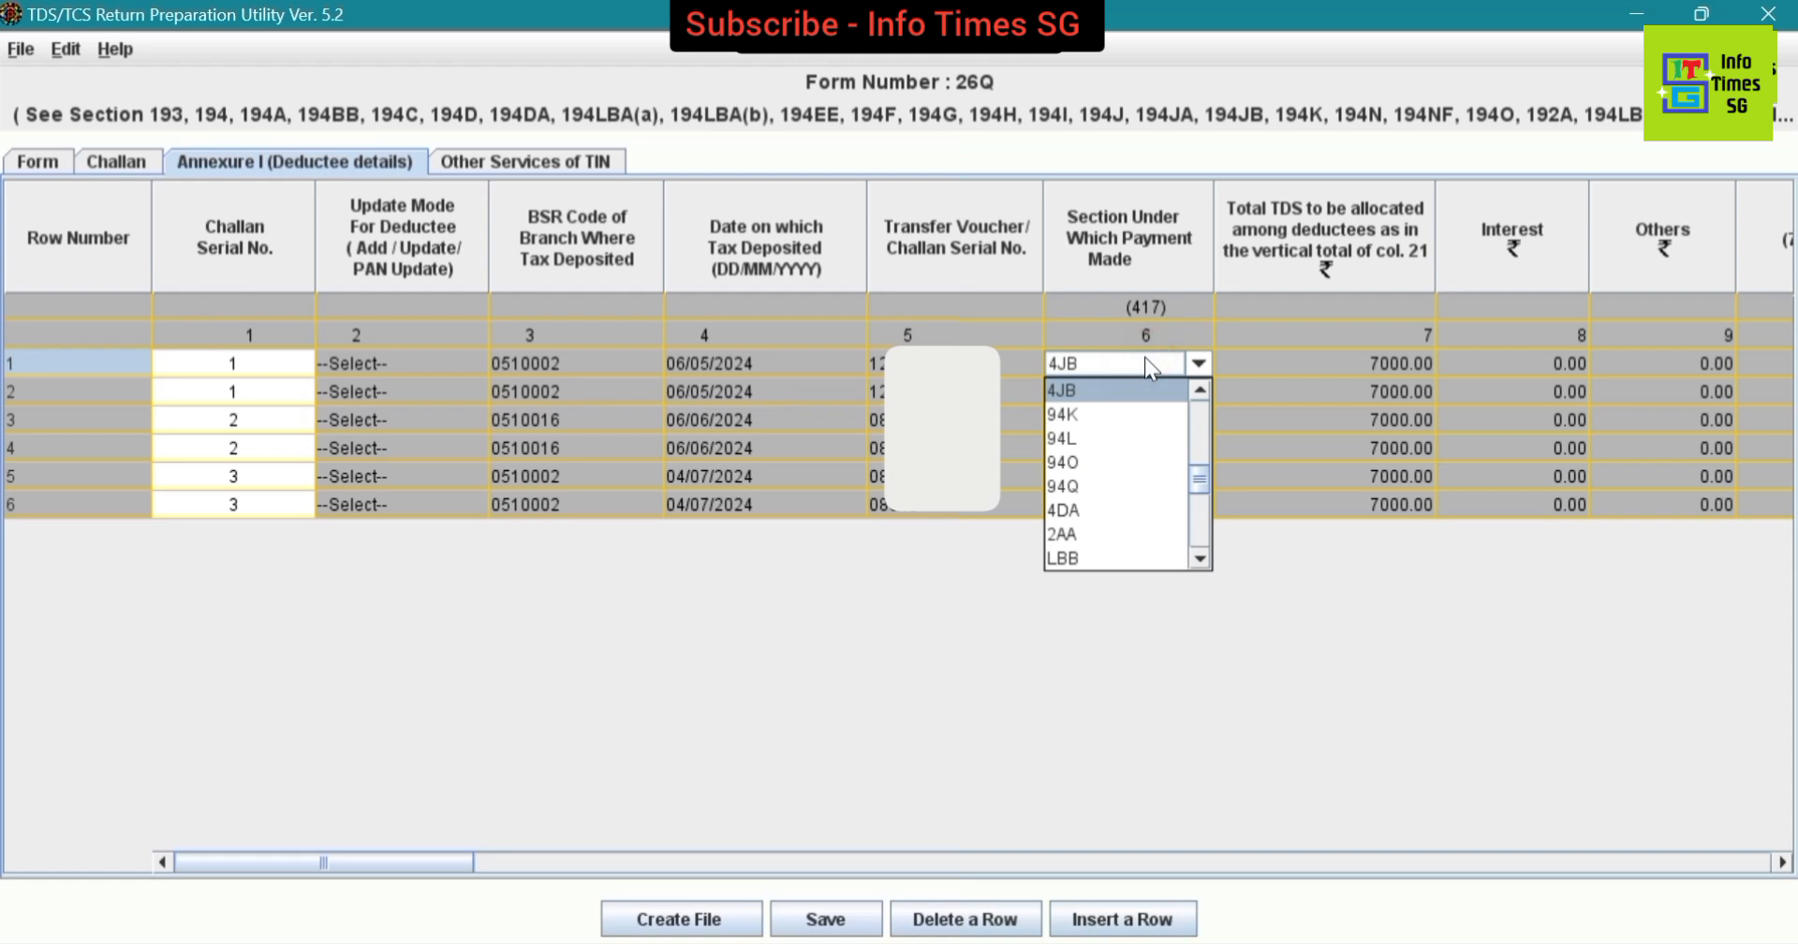
left_click(1371, 645)
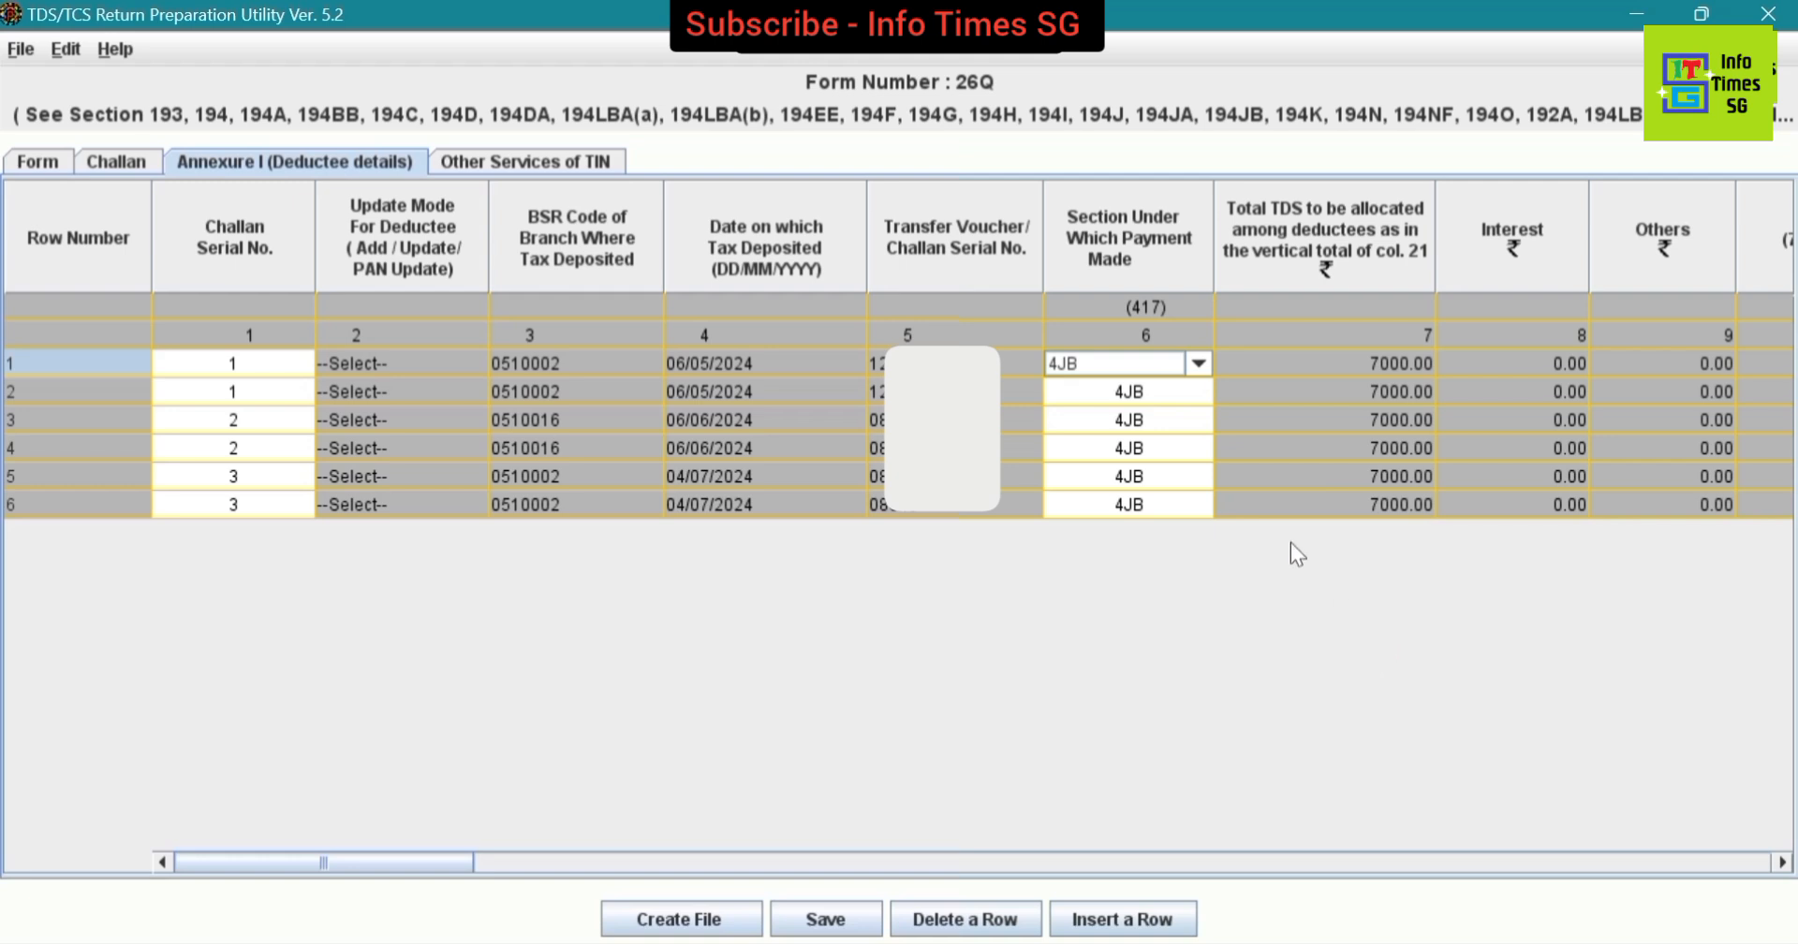
left_click(1199, 362)
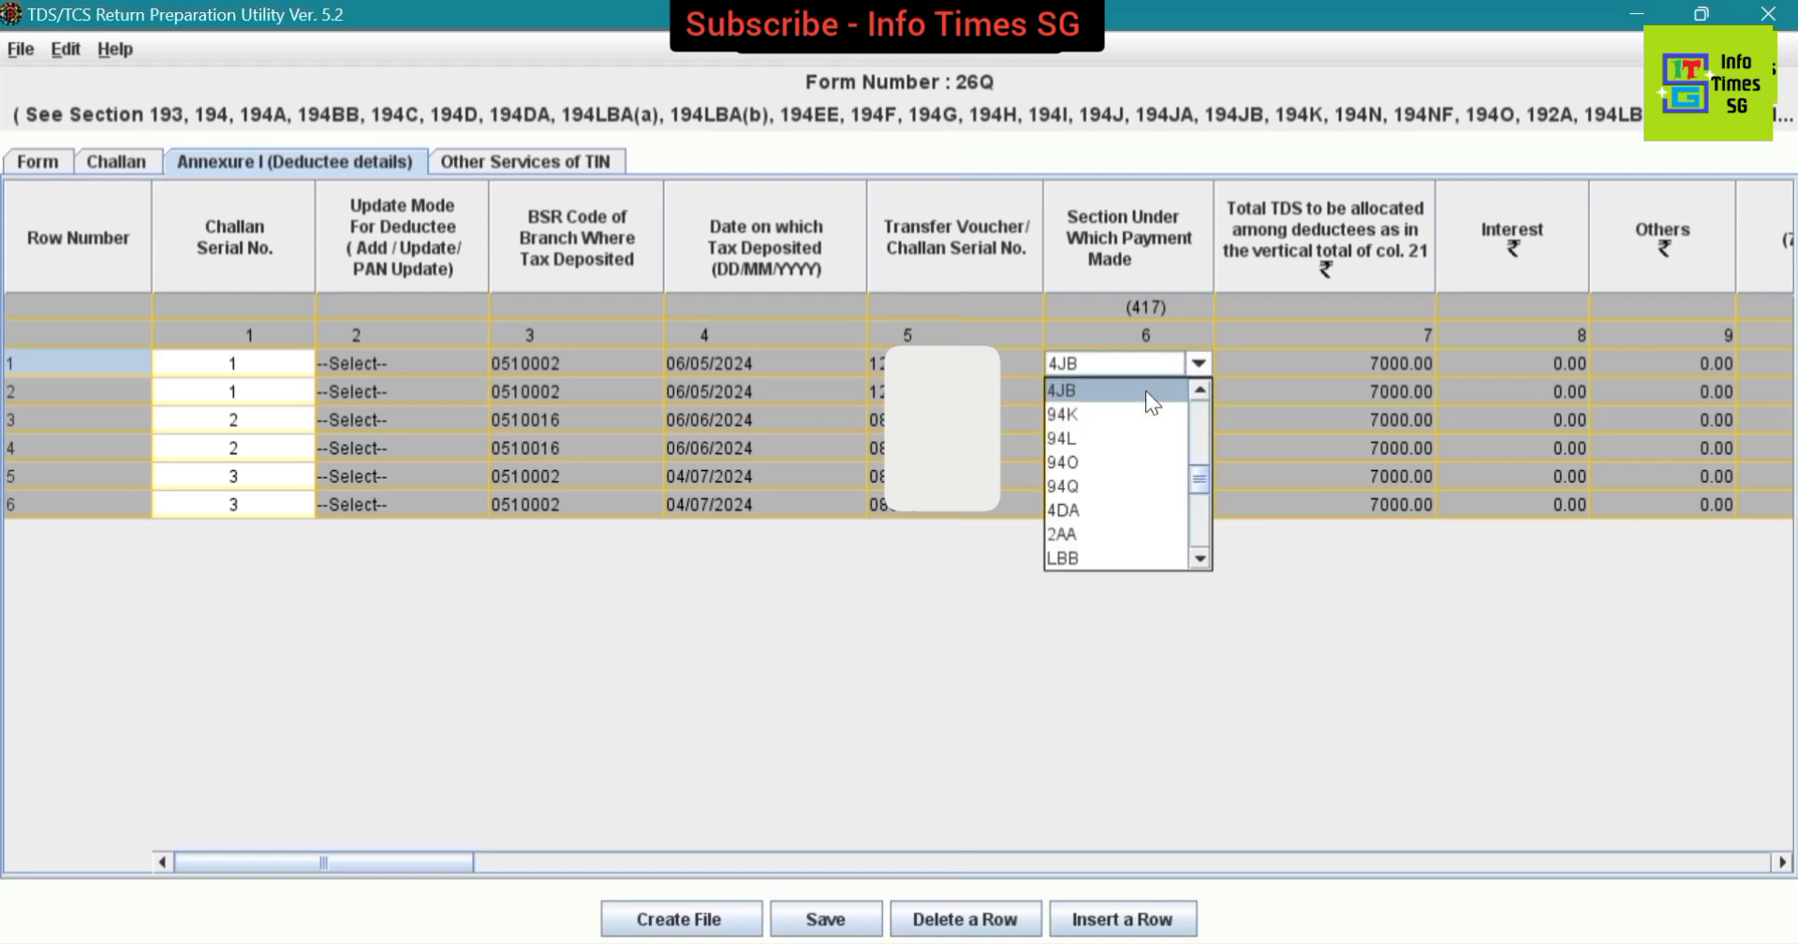
left_click(1121, 390)
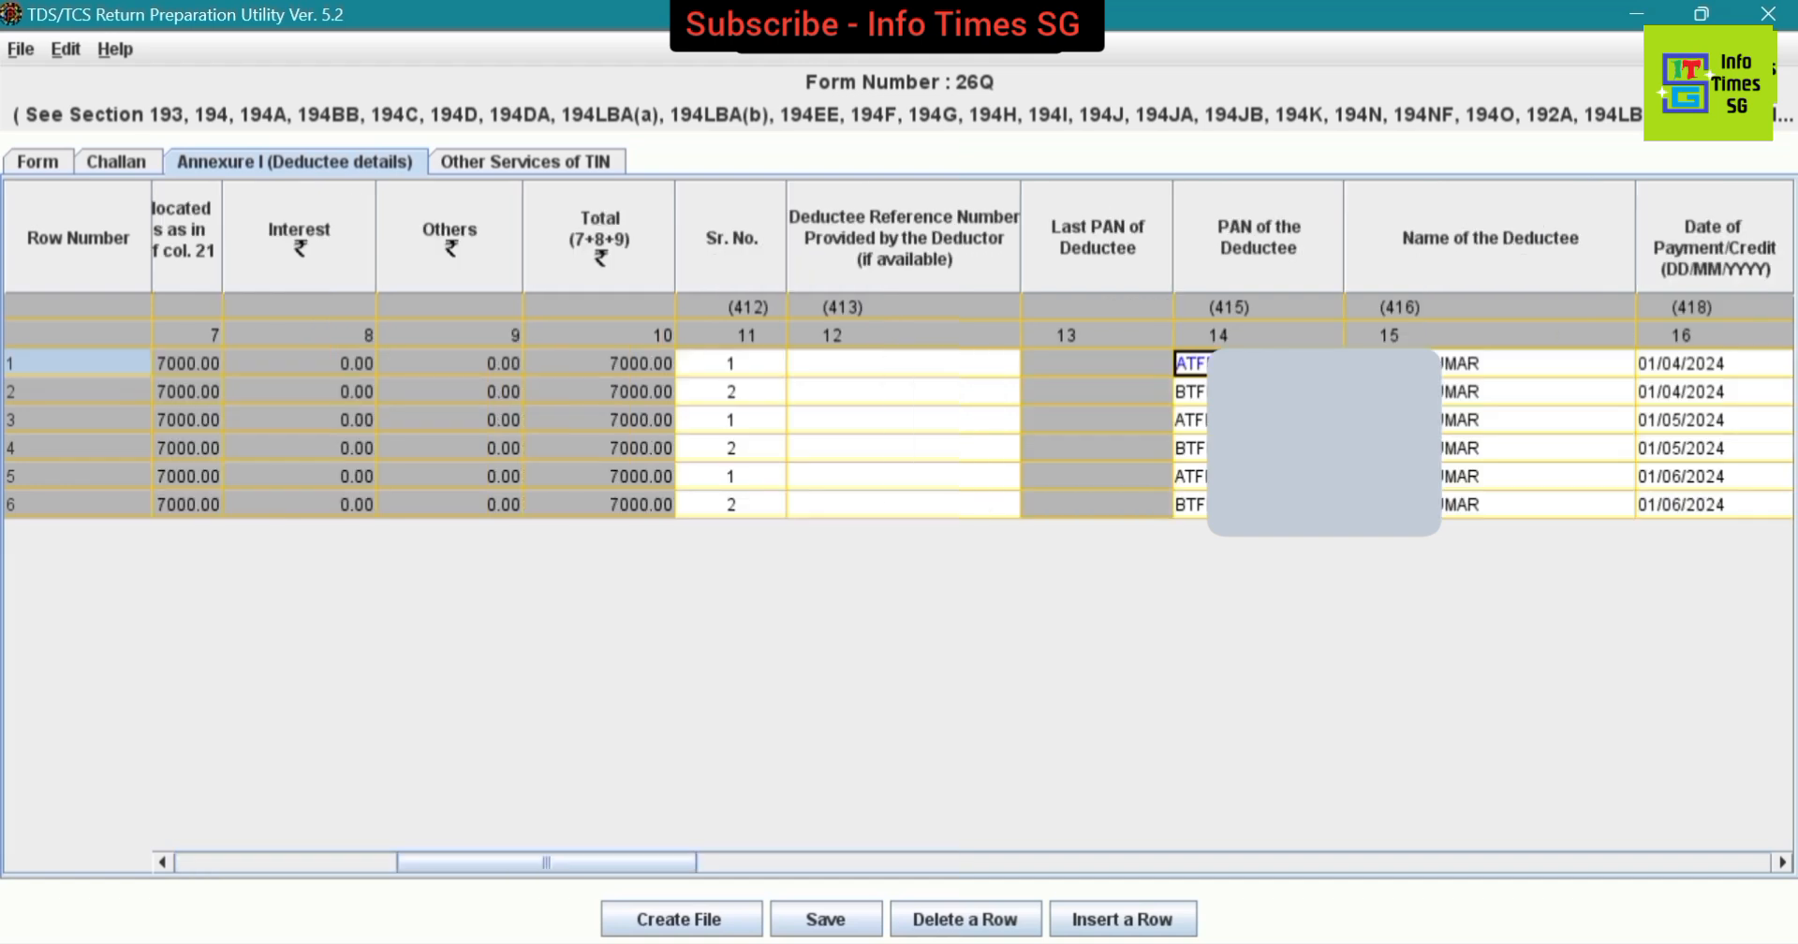
- Examine the PAN of the Deductee entries in all six Annexure I rows
key("Down")
key("Down")
key("Down")
key("Down")
key("Down")
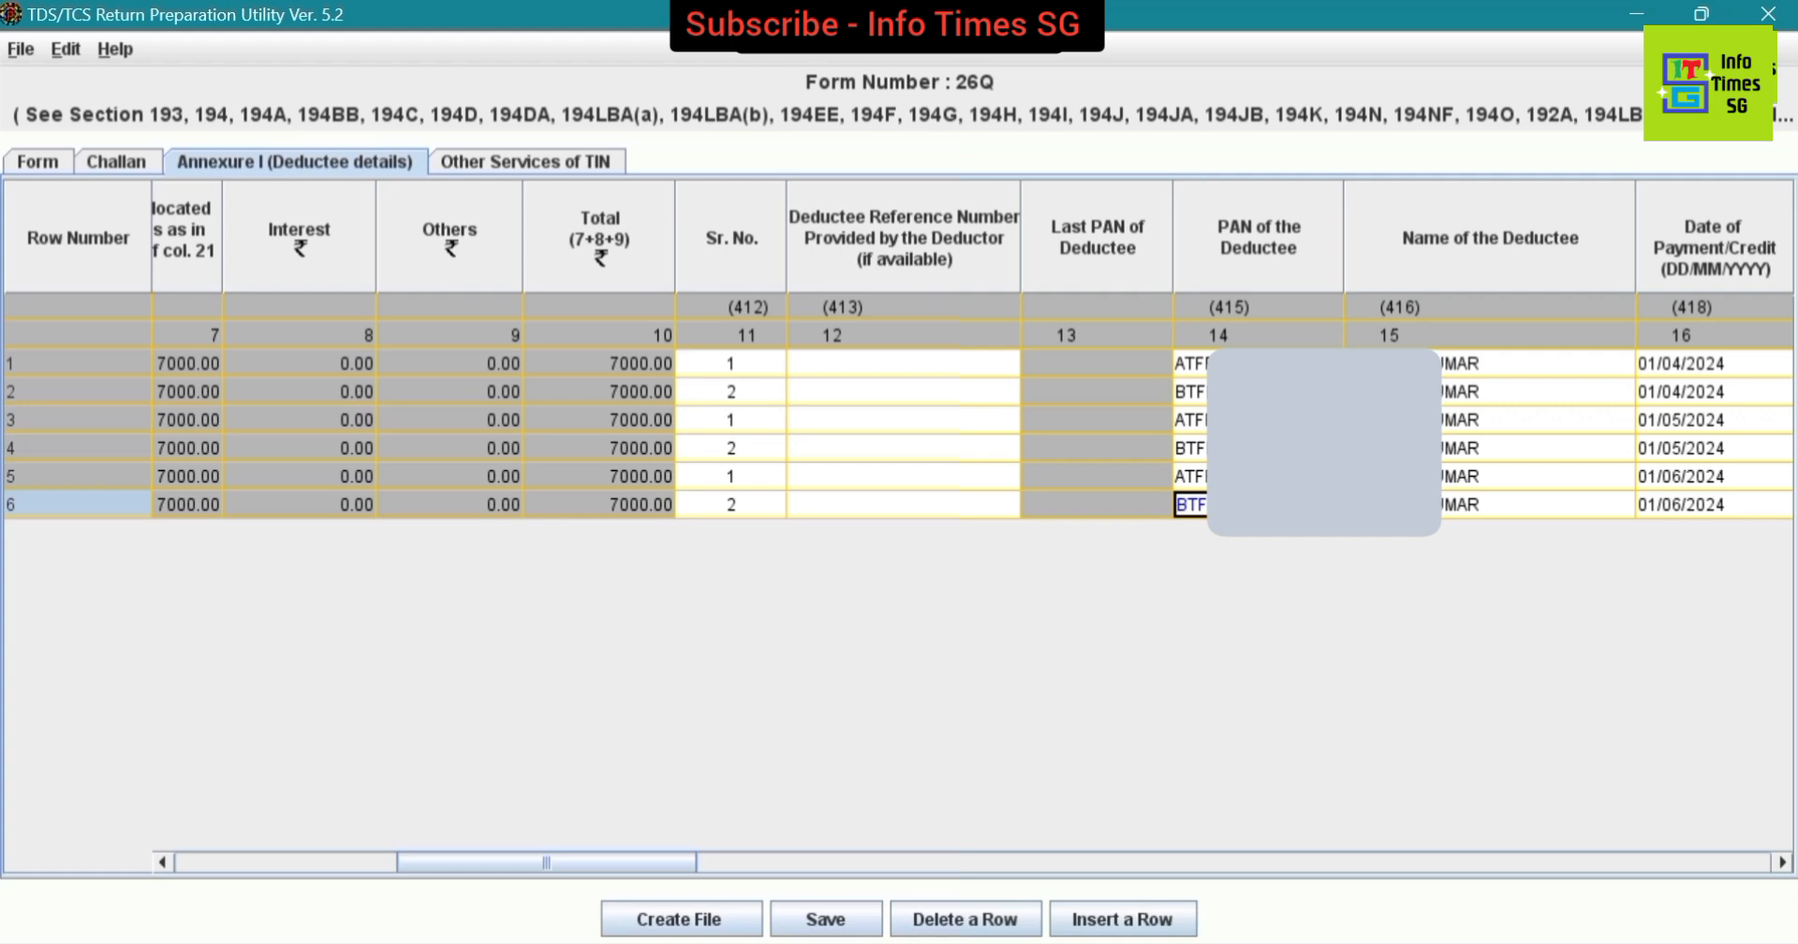
key("Up")
key("Up")
key("Up")
key("Up")
key("Up")
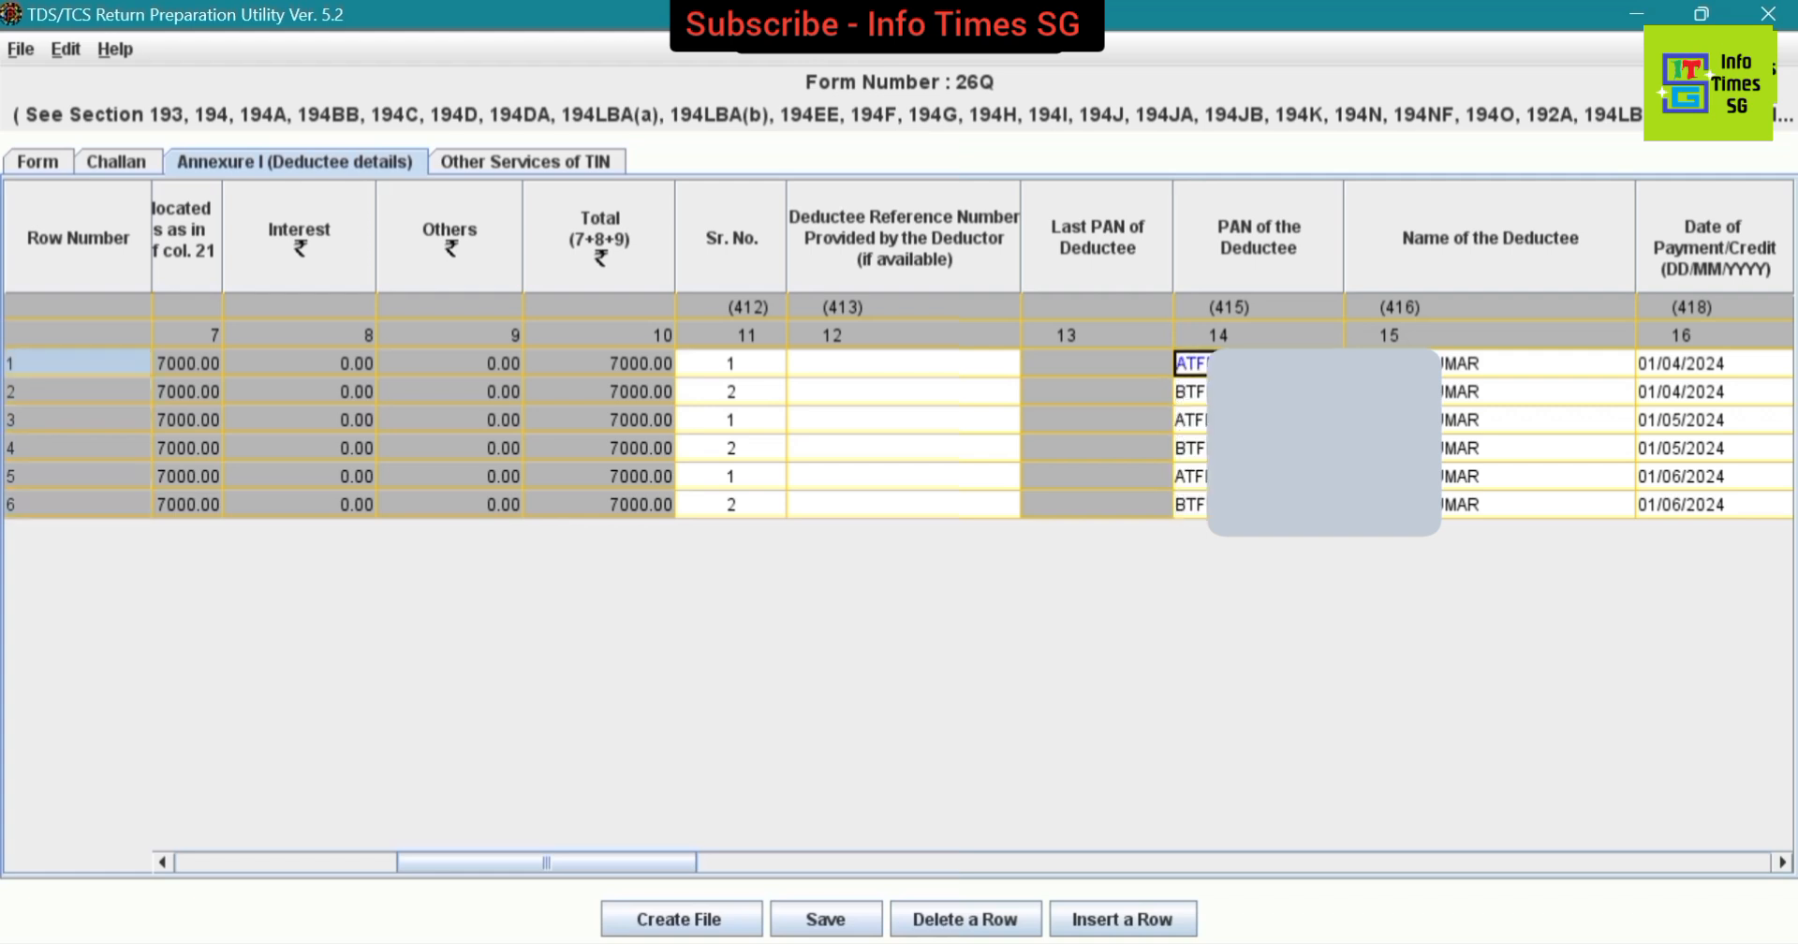
- Examine the first row's deductee name and date of payment/credit, and view the neighbouring amount and TDS columns
key("Right")
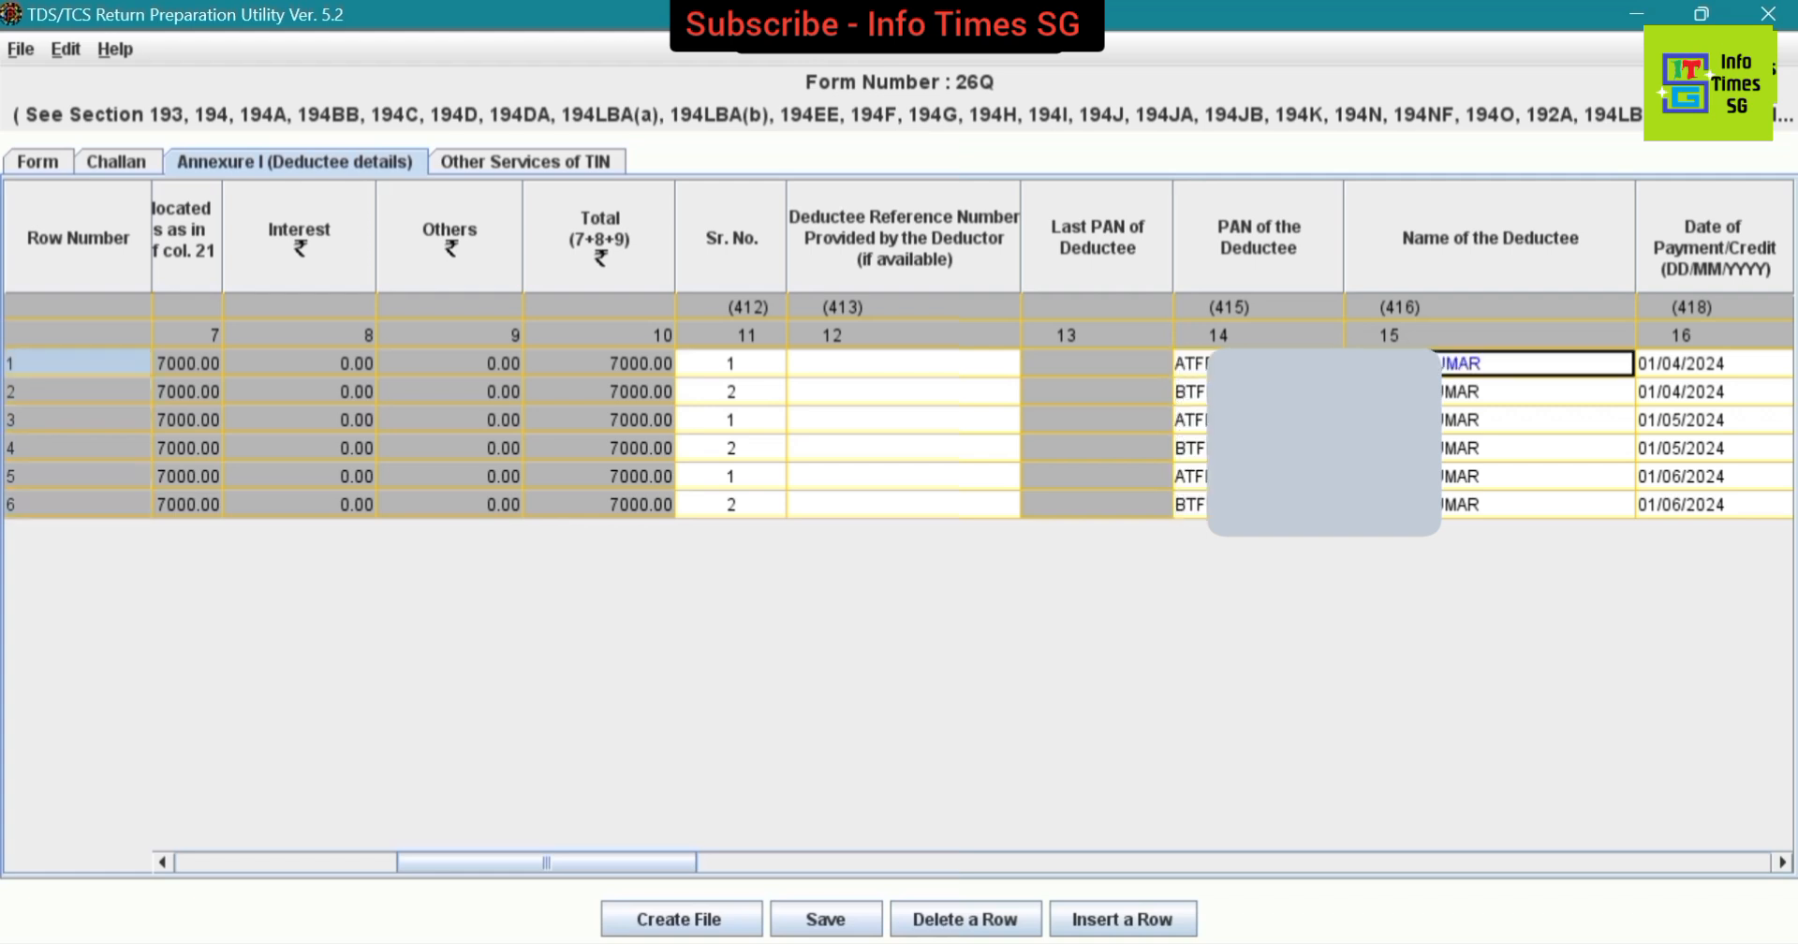
key("Right")
key("Right")
key("Right")
key("Right")
key("Right")
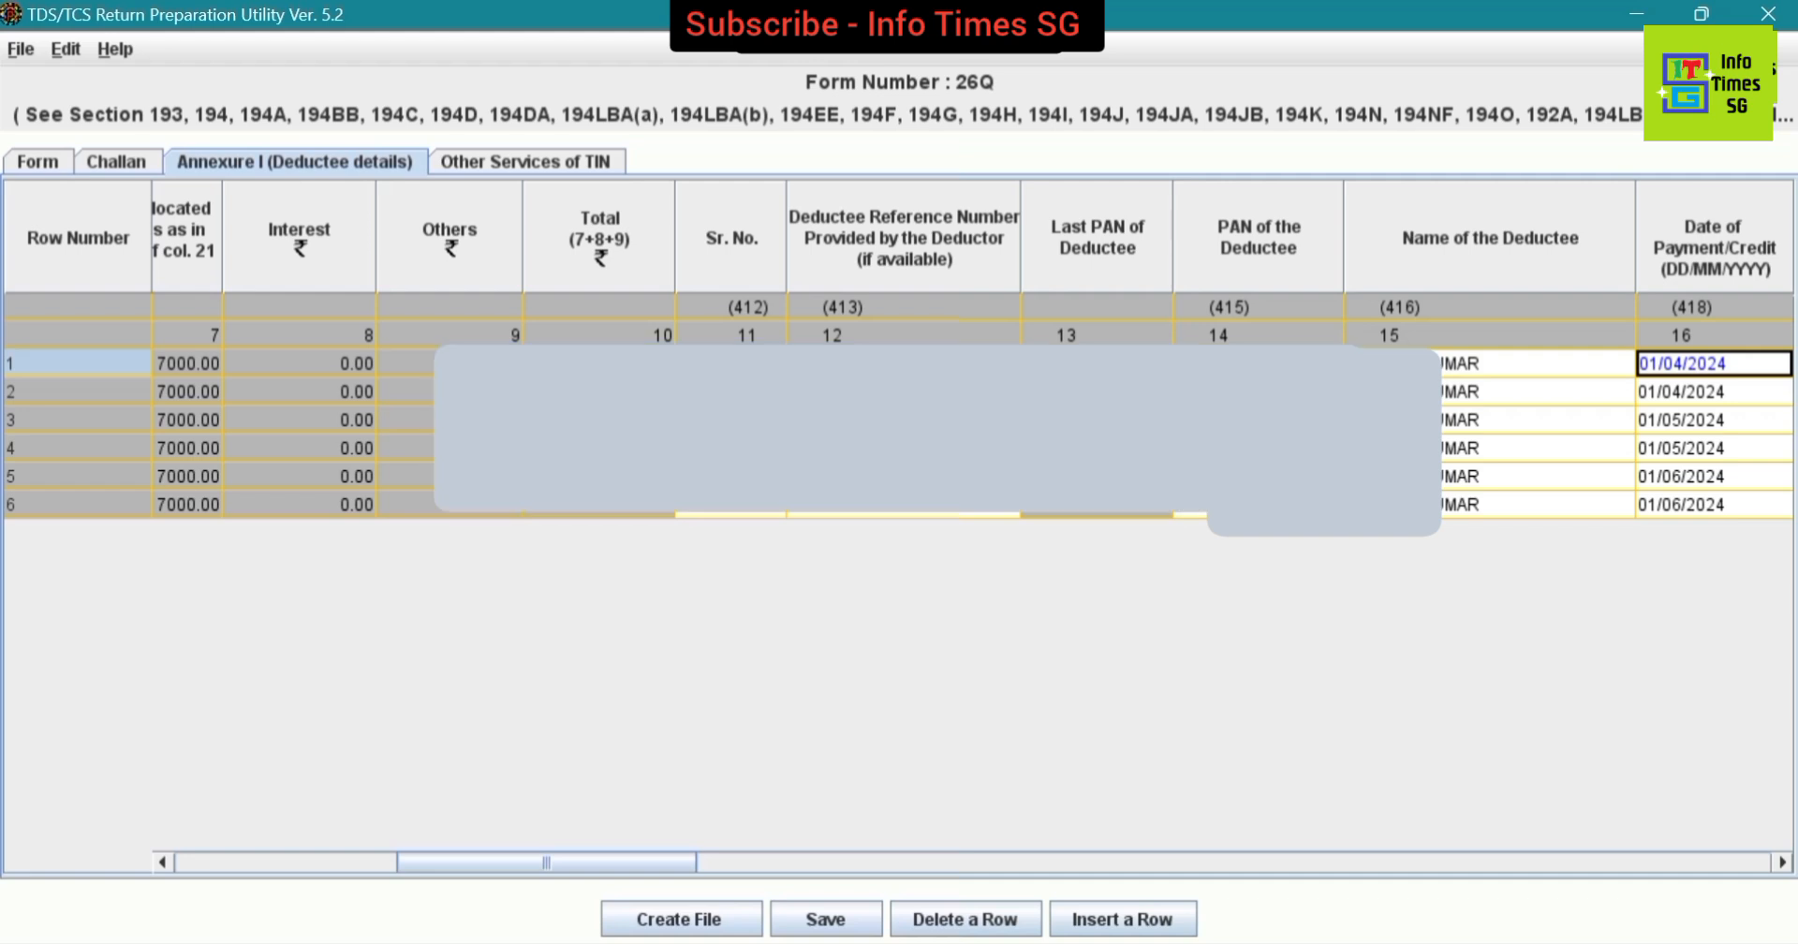
key("Left")
key("Left")
key("Left")
key("Left")
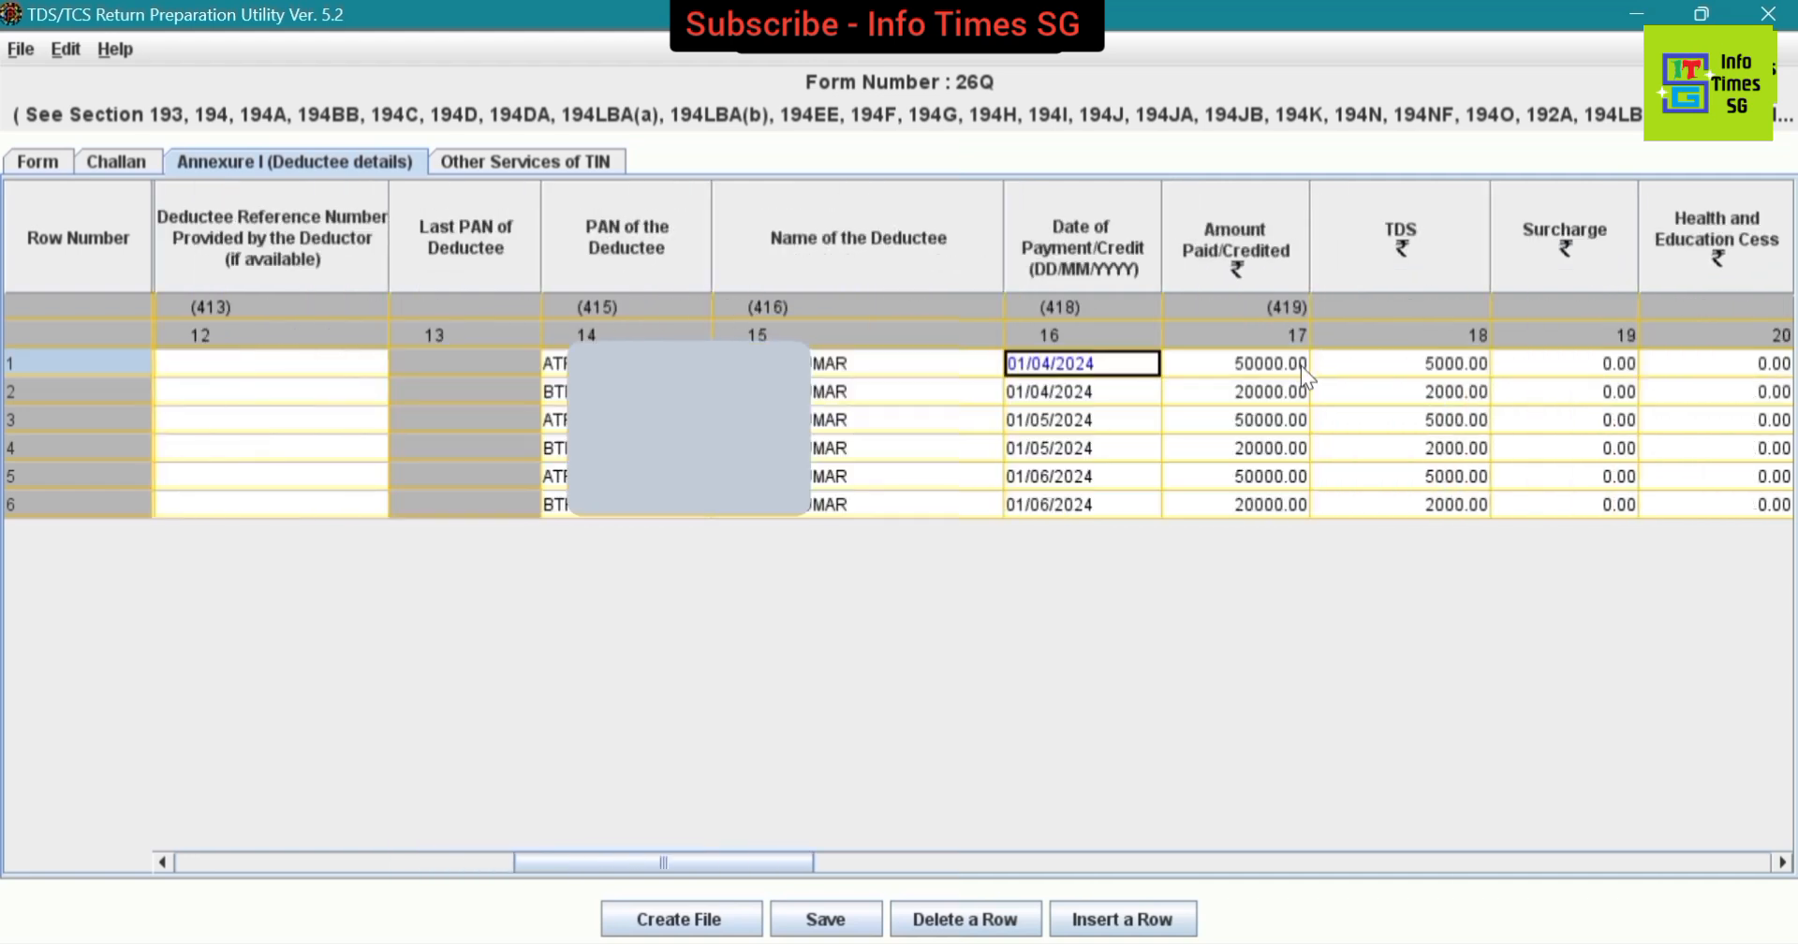
- Clear the first deductee row's date of payment/credit and enter it again as 01/04/2024
key("BackSpace")
key("Return")
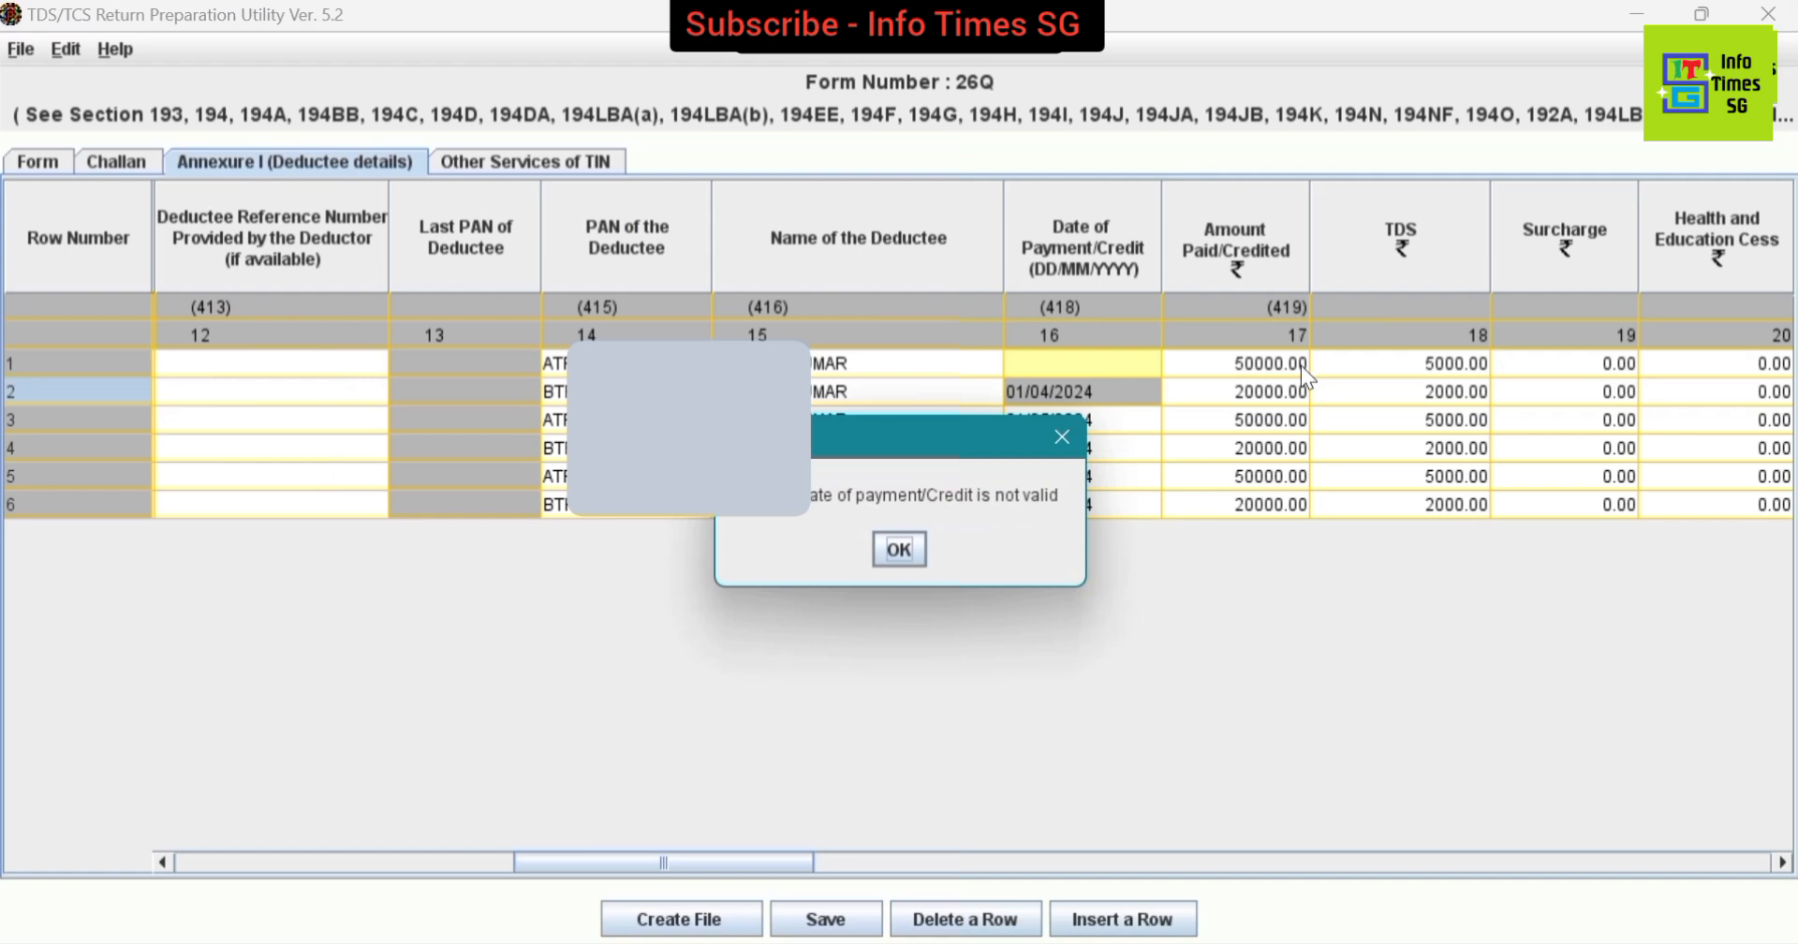
key("Return")
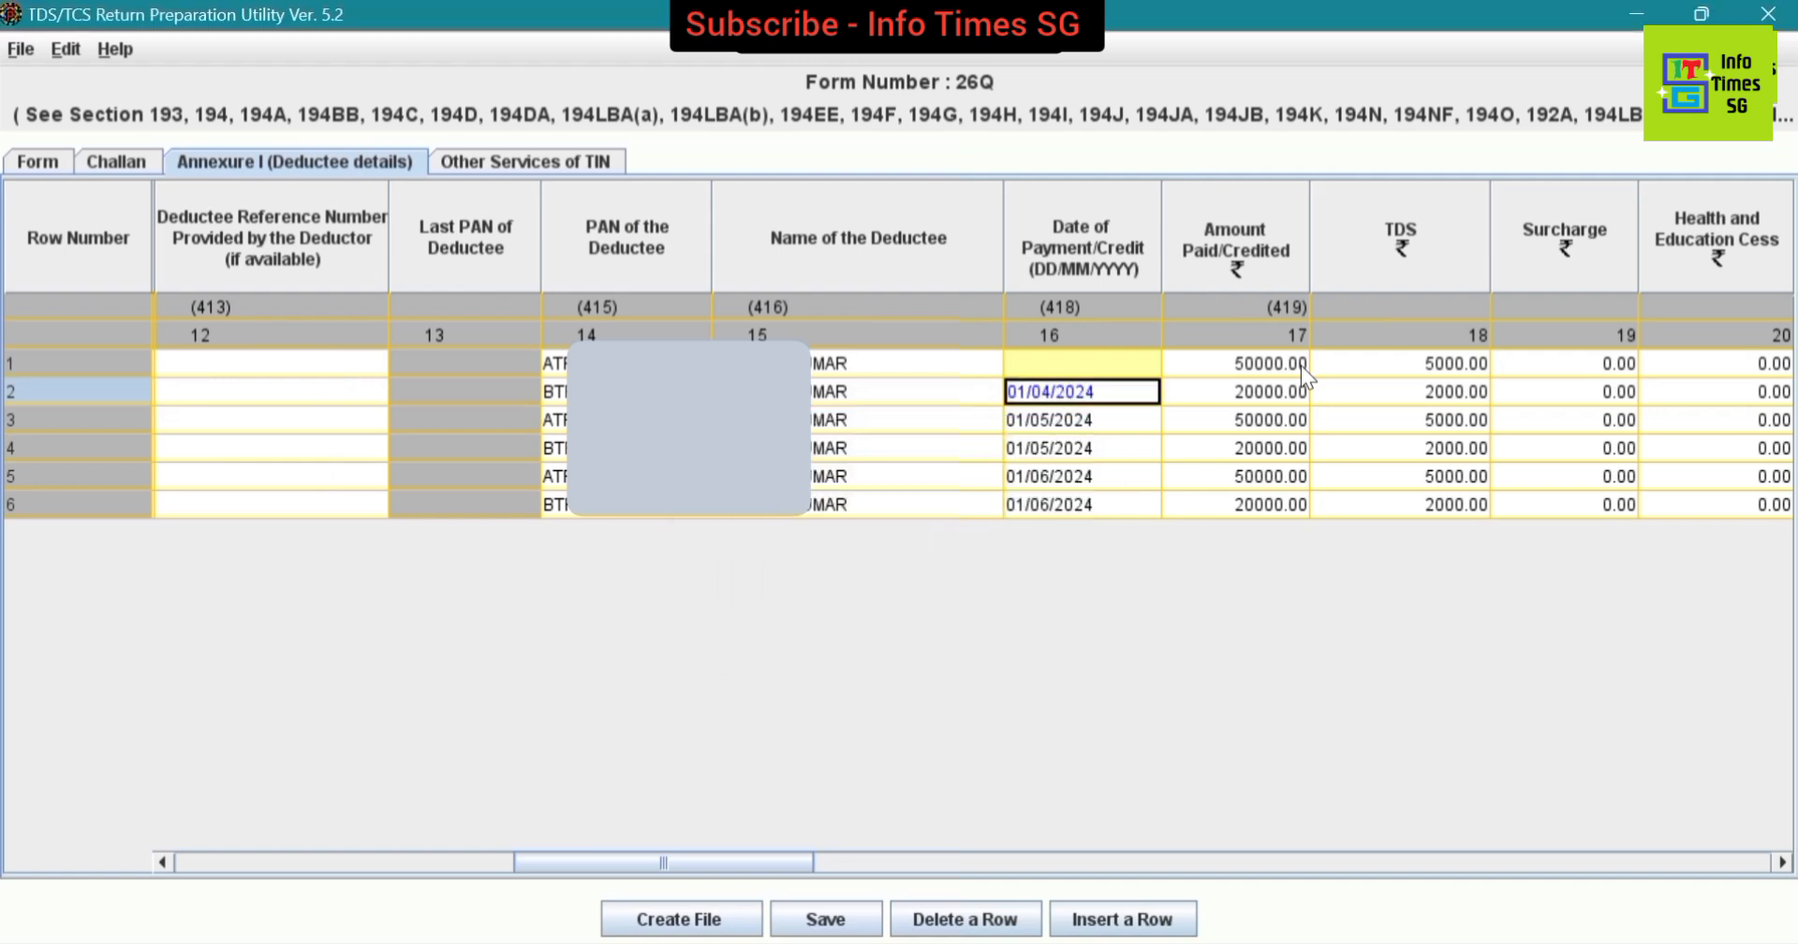
key("Up")
type("01/04/2024")
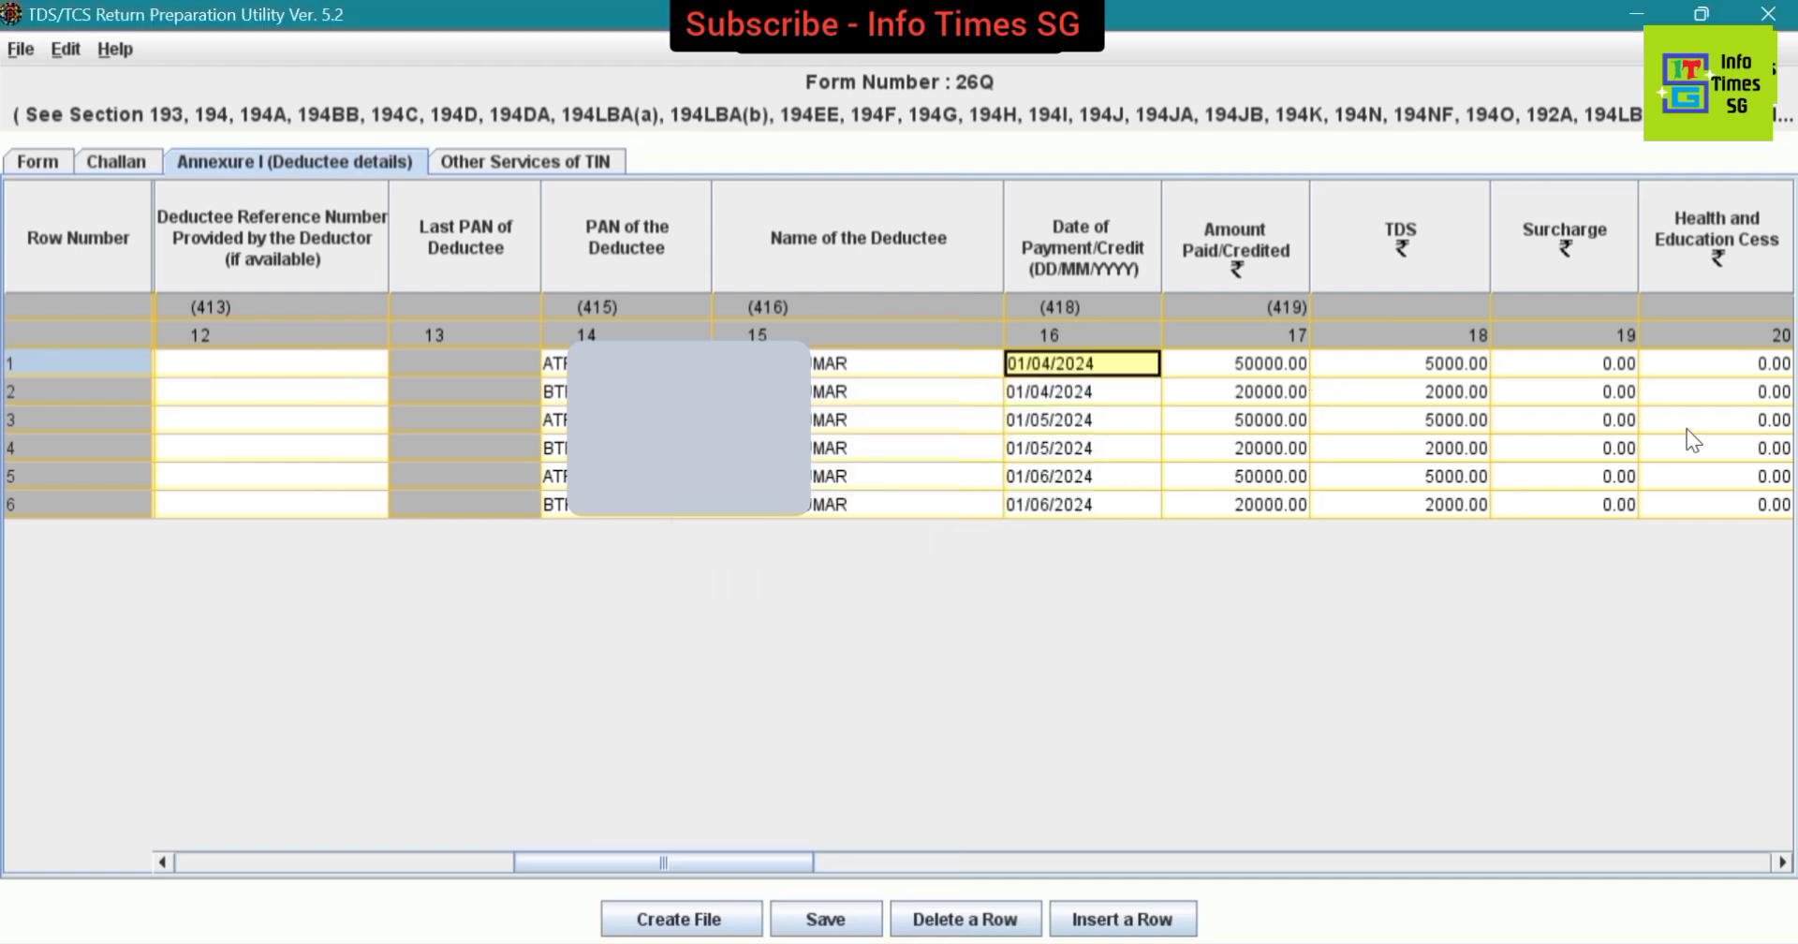
left_click(1101, 473)
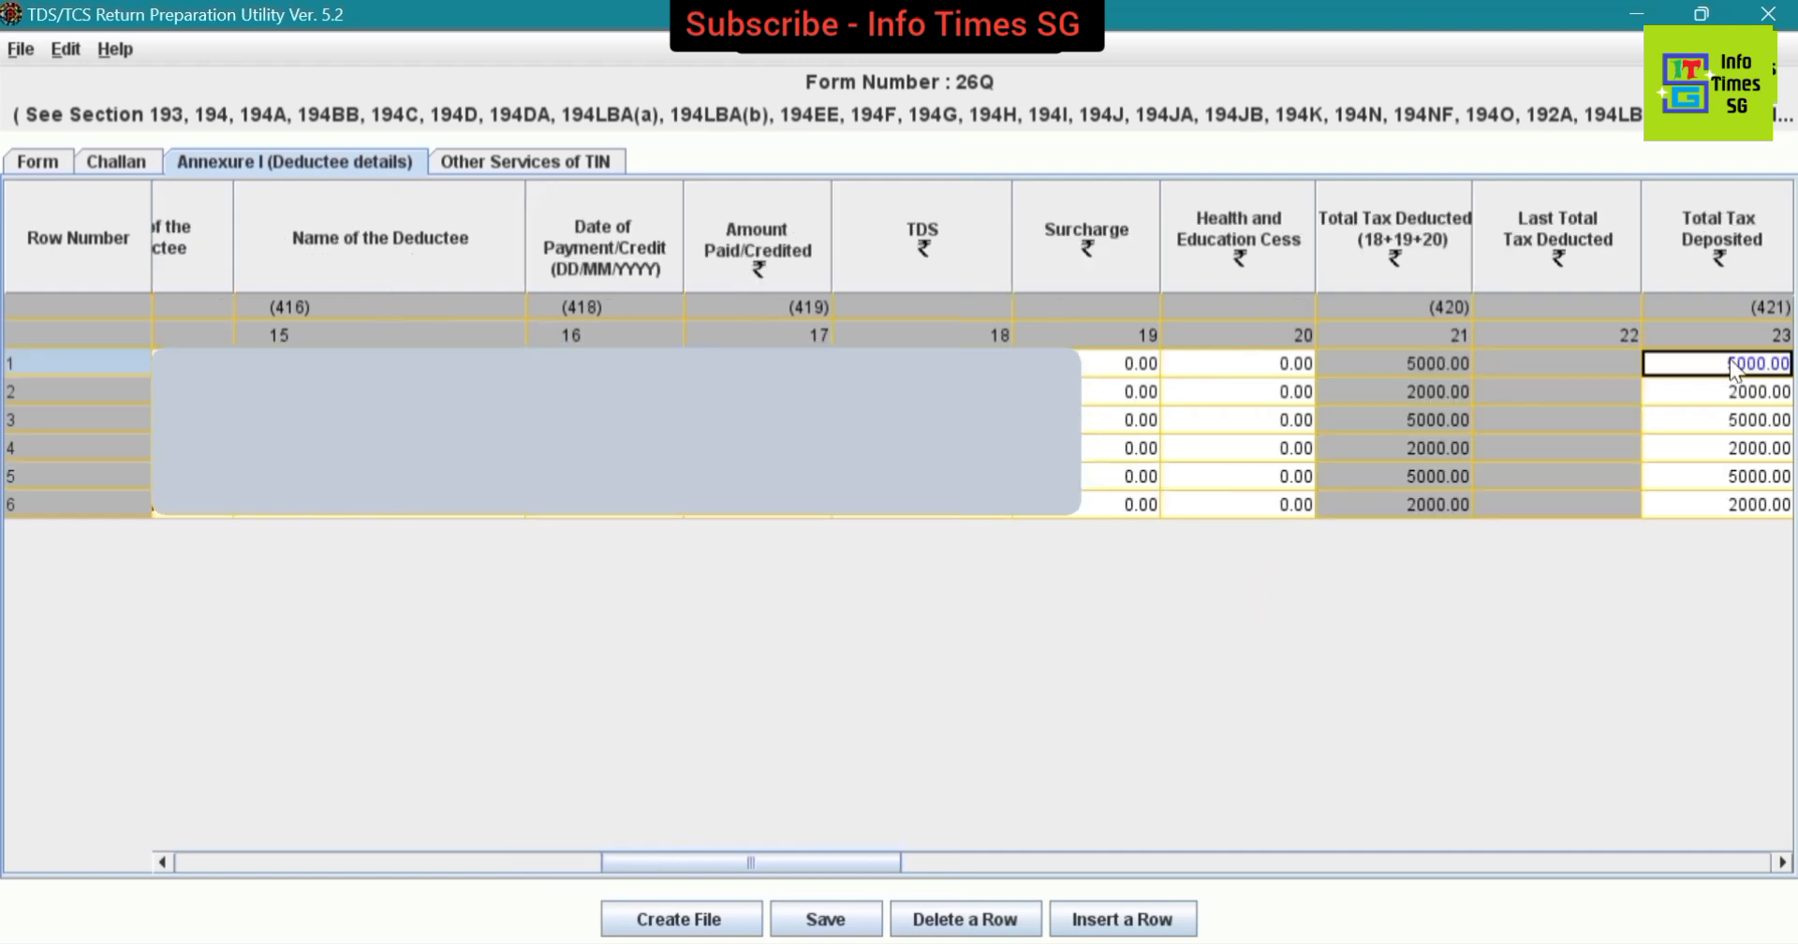
- Examine the first row's columns from total tax deducted and deposited through date of deduction, remarks and deductee code
key("Right")
key("Left")
key("Left")
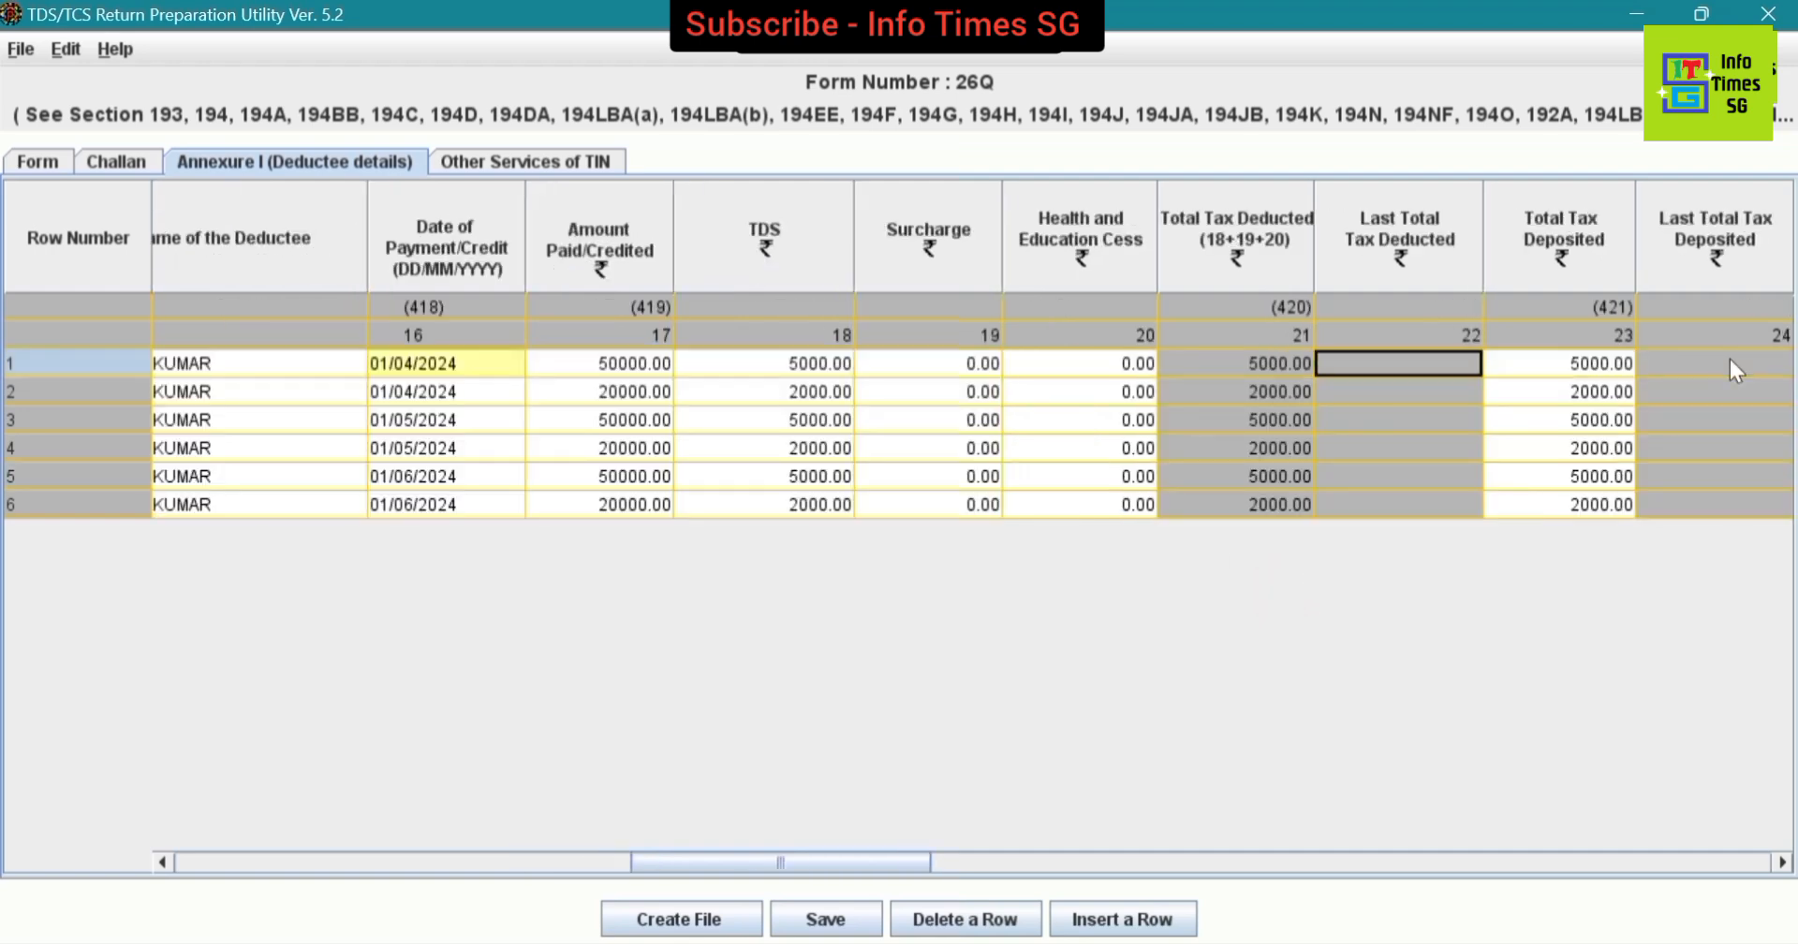
key("Right")
key("Right")
key("Right")
key("Right")
key("Right")
key("Right")
key("Left")
key("Left")
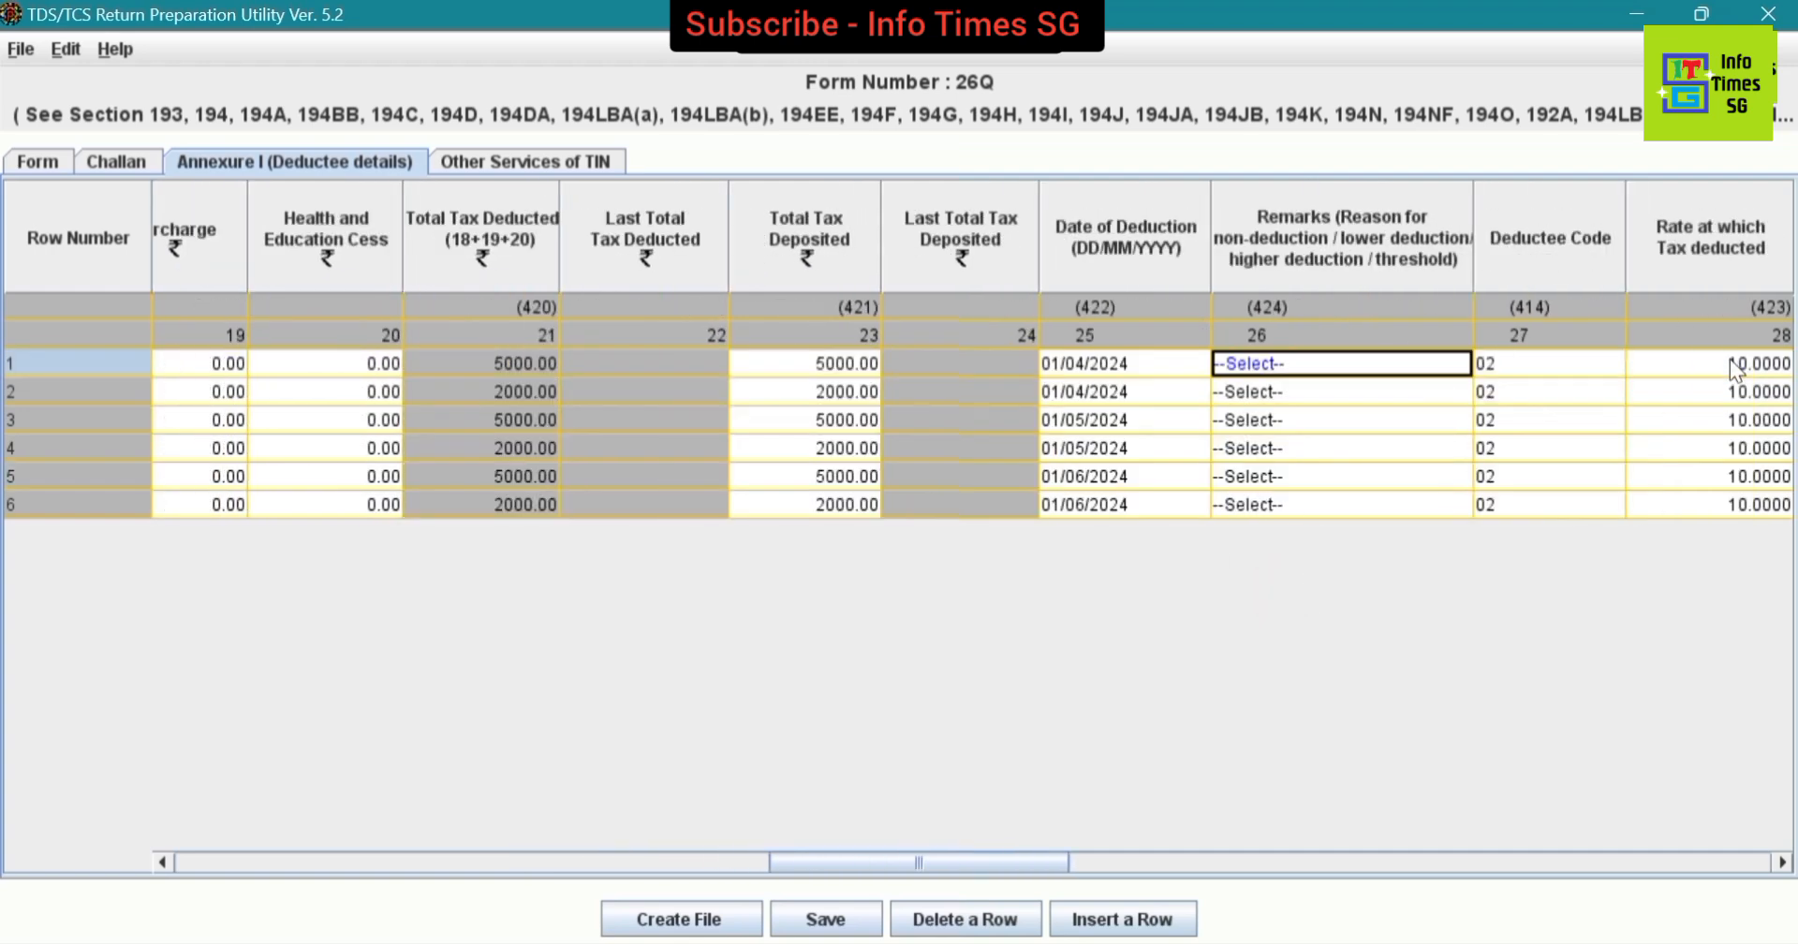
- Examine the date of deduction entries down the deductee rows
key("Left")
key("Down")
key("Down")
key("Down")
key("Down")
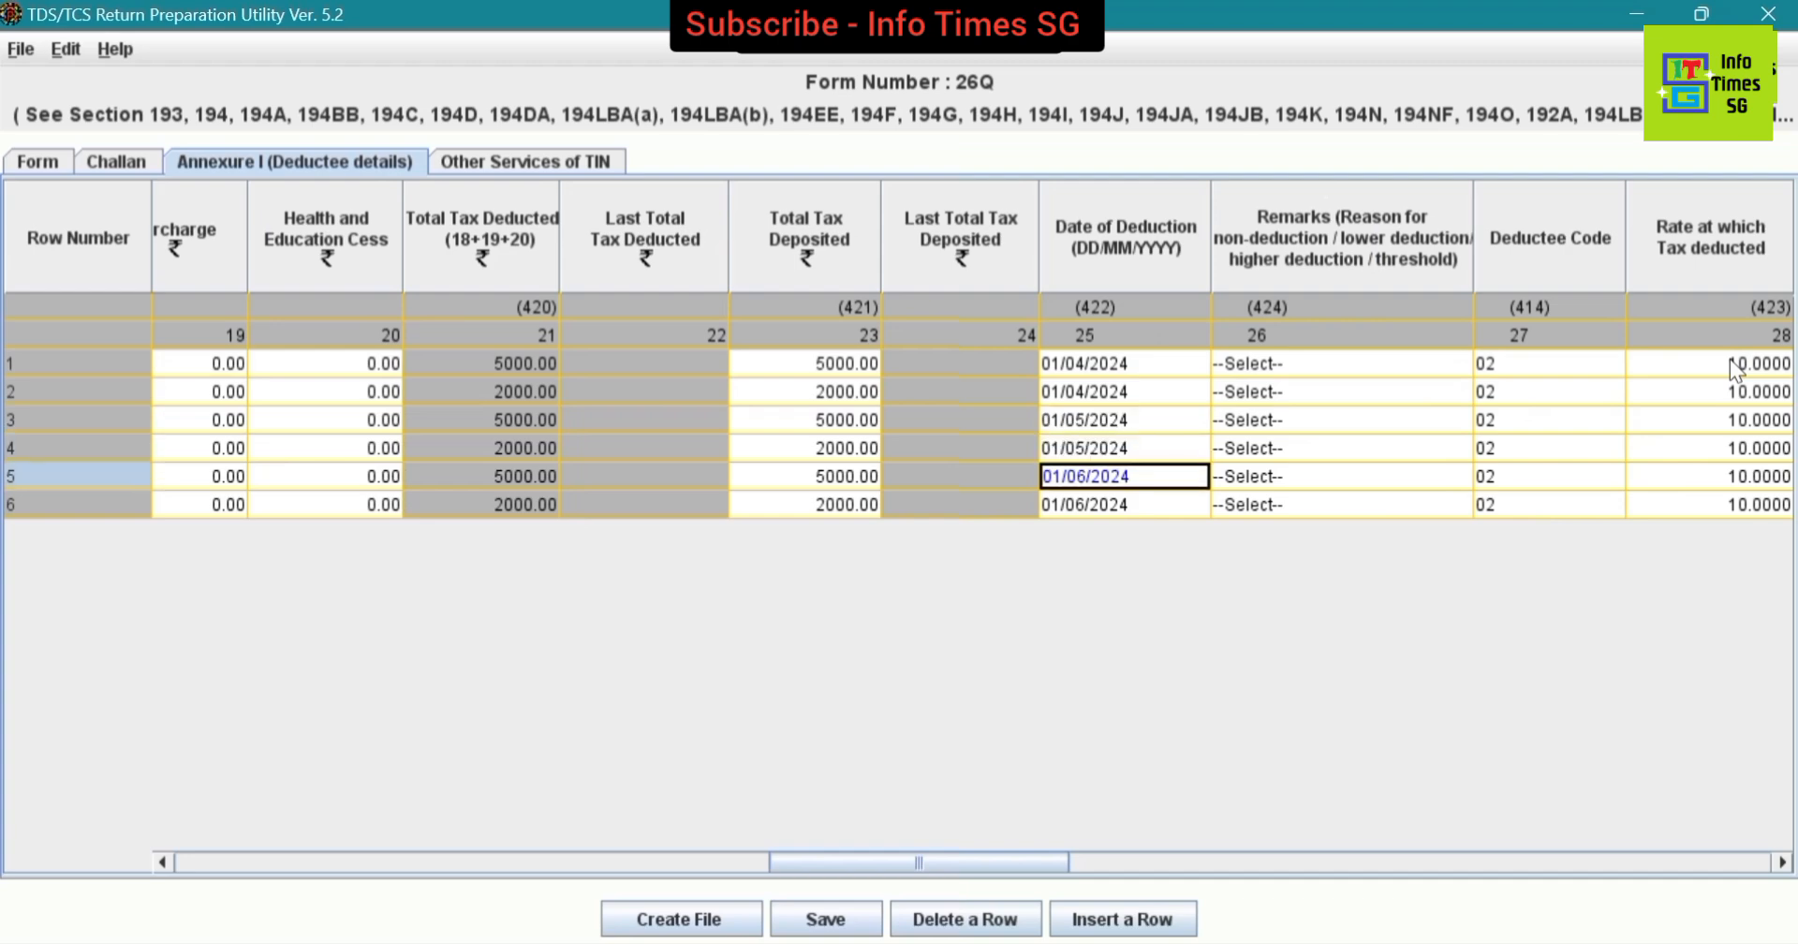
key("Up")
key("Up")
key("Up")
key("Up")
- Review the first row's payment date and amount paid, and examine the TDS entries down all deductee rows
key("Left")
key("Left")
key("Left")
key("Left")
key("Left")
key("Left")
key("Left")
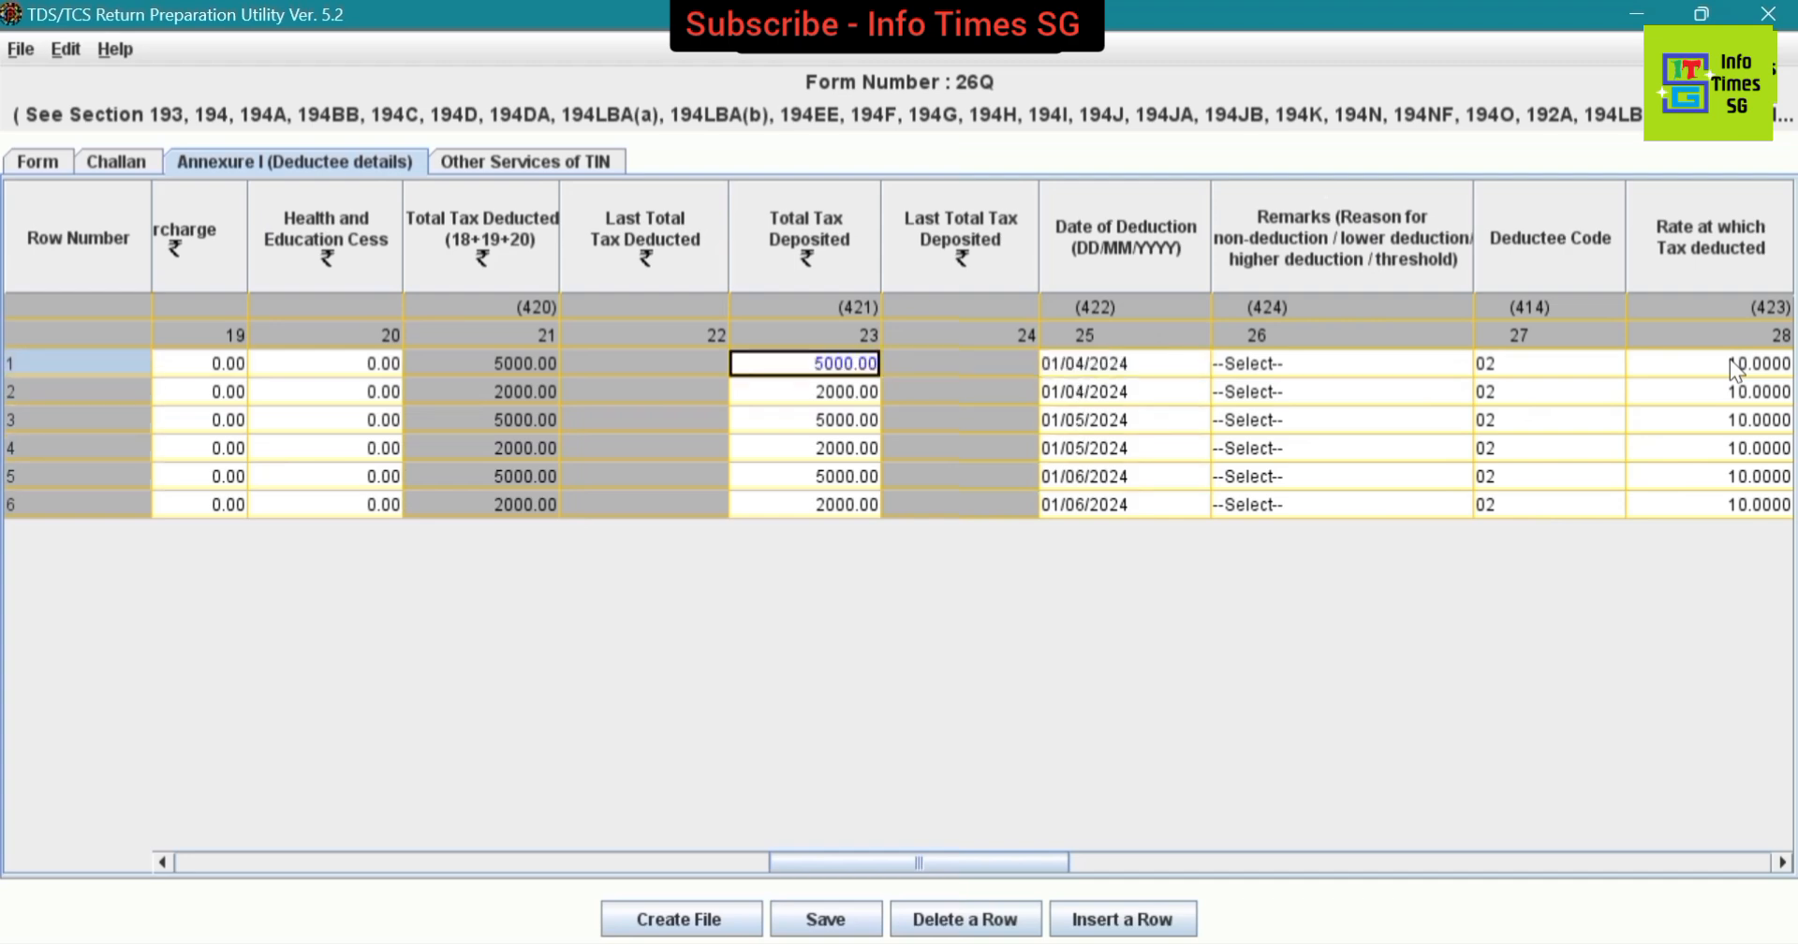
key("Left")
key("Left")
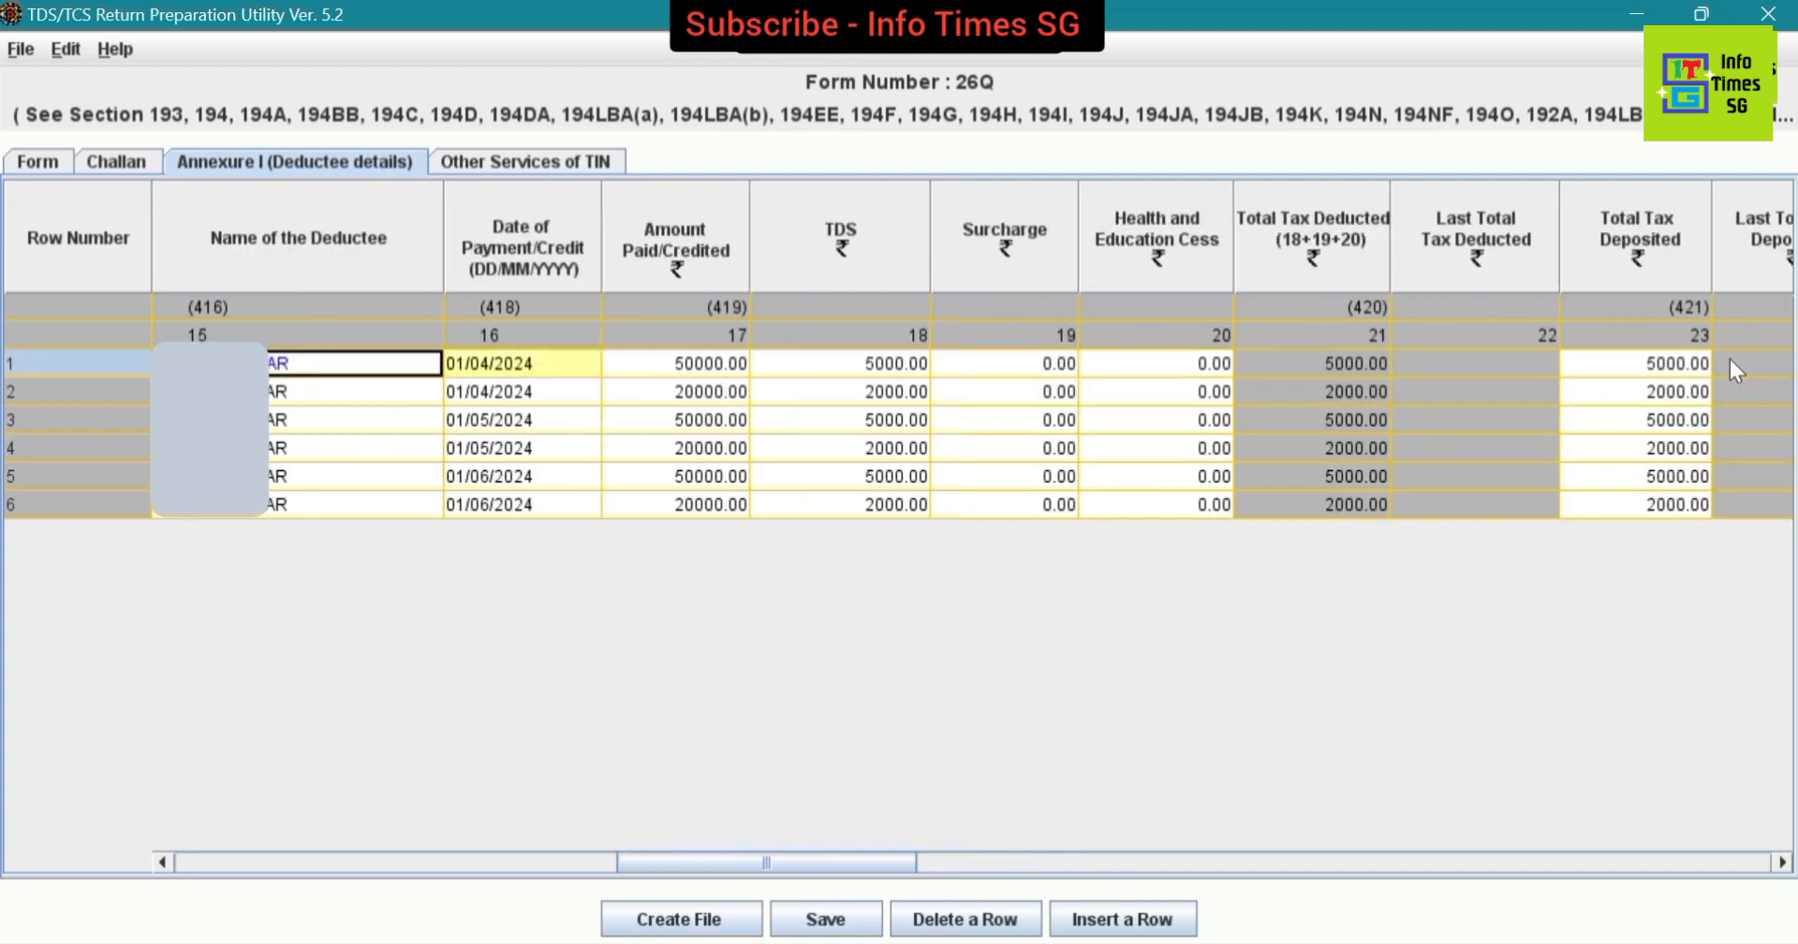
key("Right")
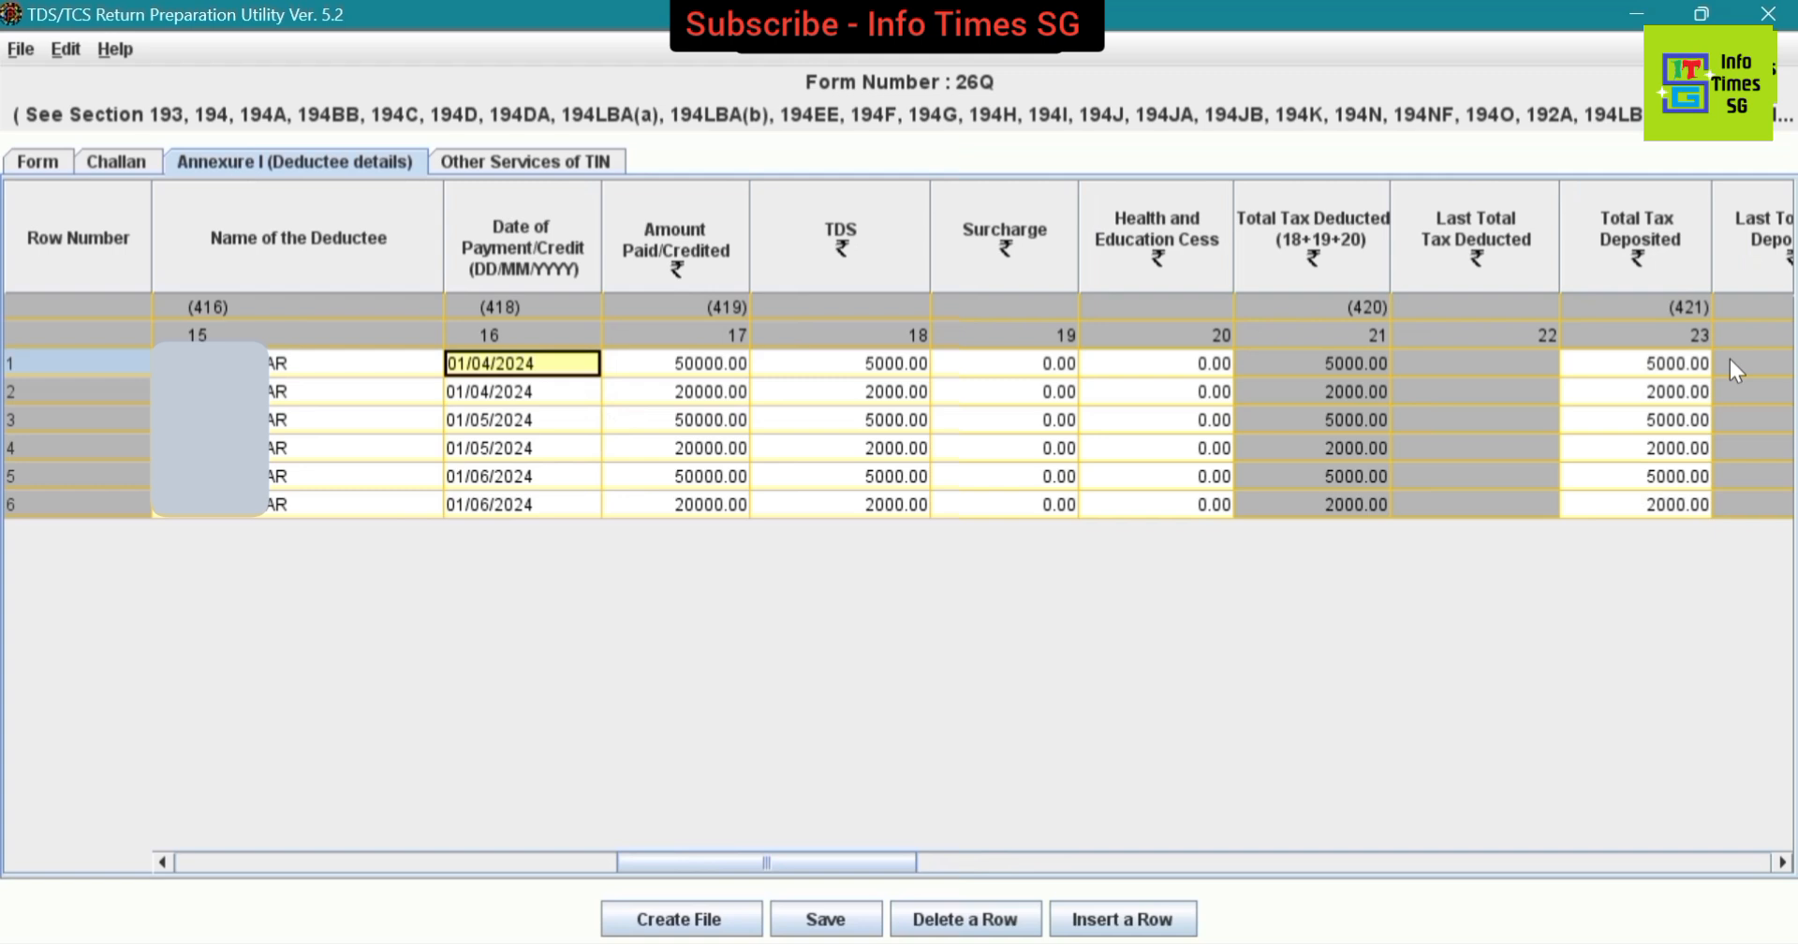
key("Right")
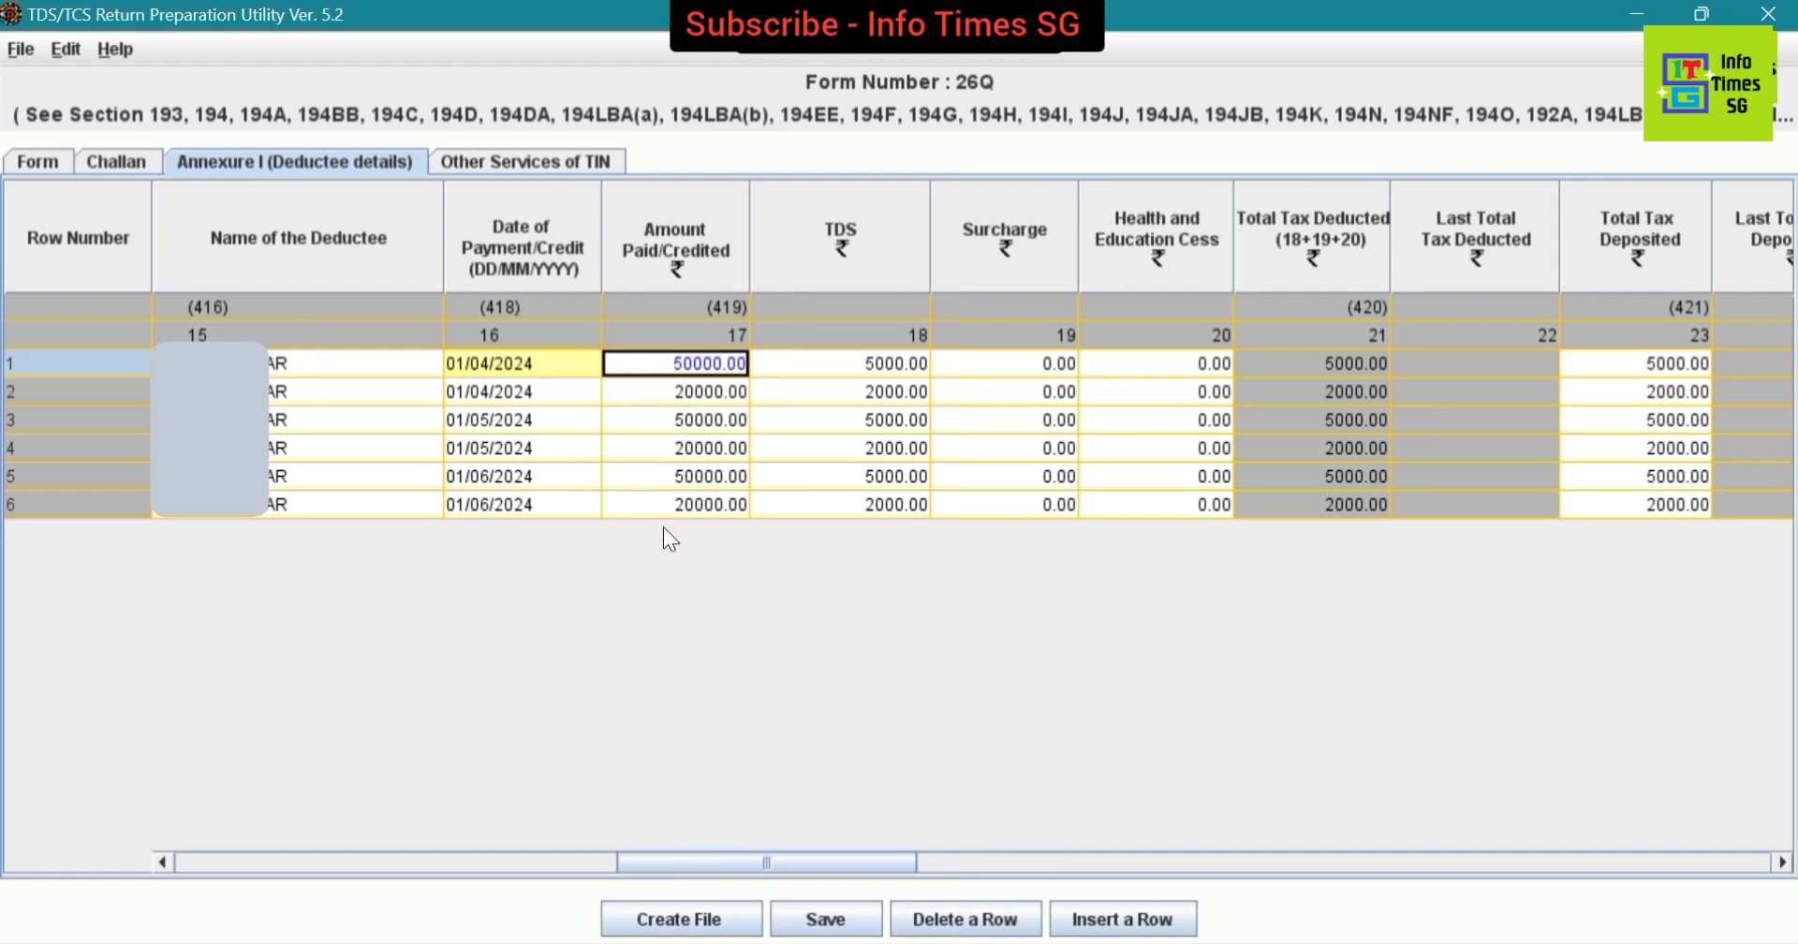
key("Right")
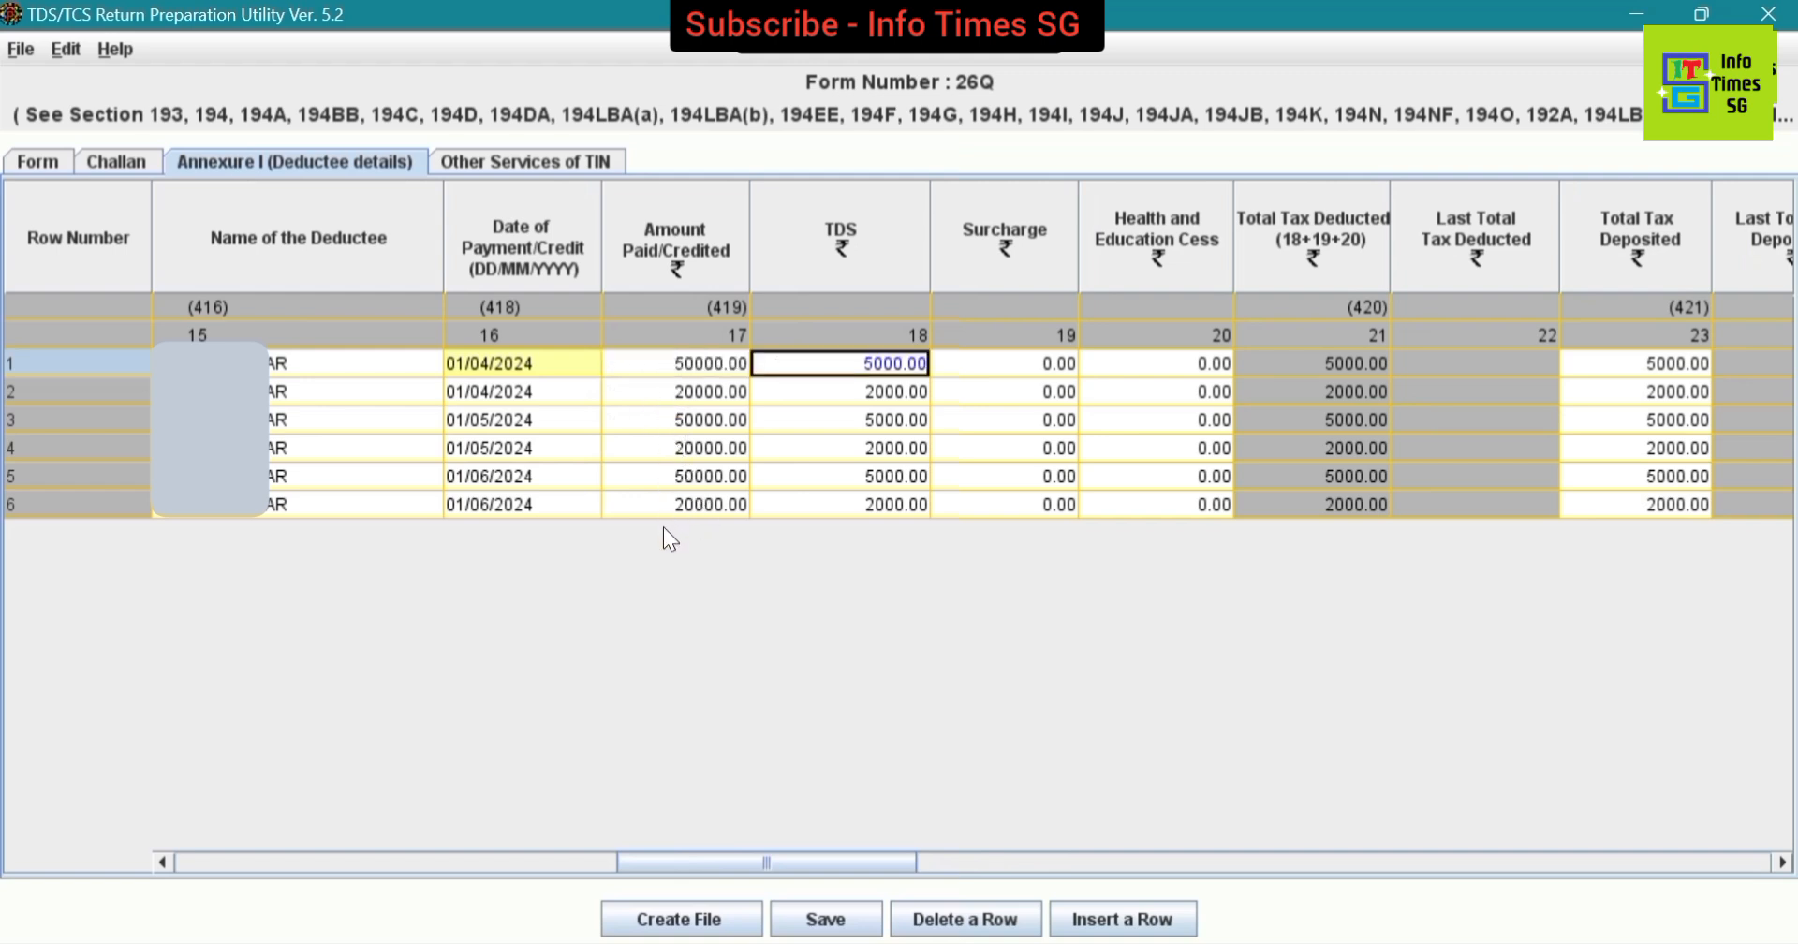
key("Down")
key("Down")
key("Down")
key("Down")
key("Down")
- Examine the surcharge entries for all six deductee rows
left_click(1056, 365)
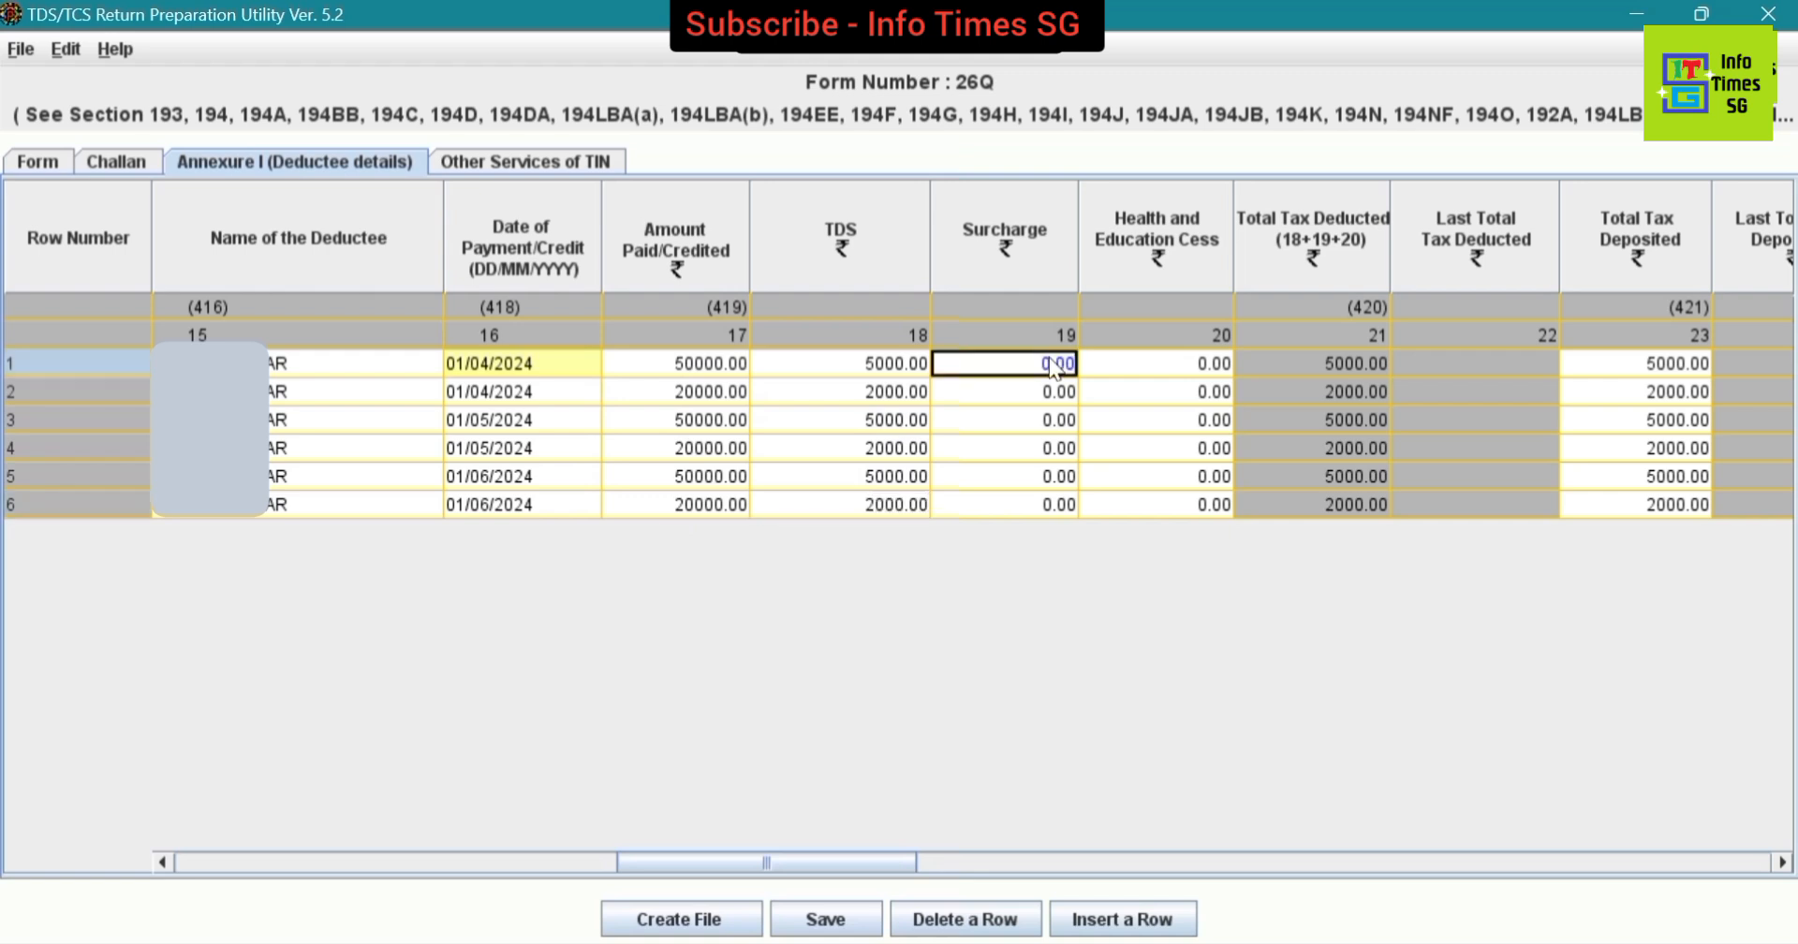
key("Down")
key("Down")
key("Down")
key("Down")
key("Down")
key("Up")
key("Up")
key("Up")
key("Up")
key("Up")
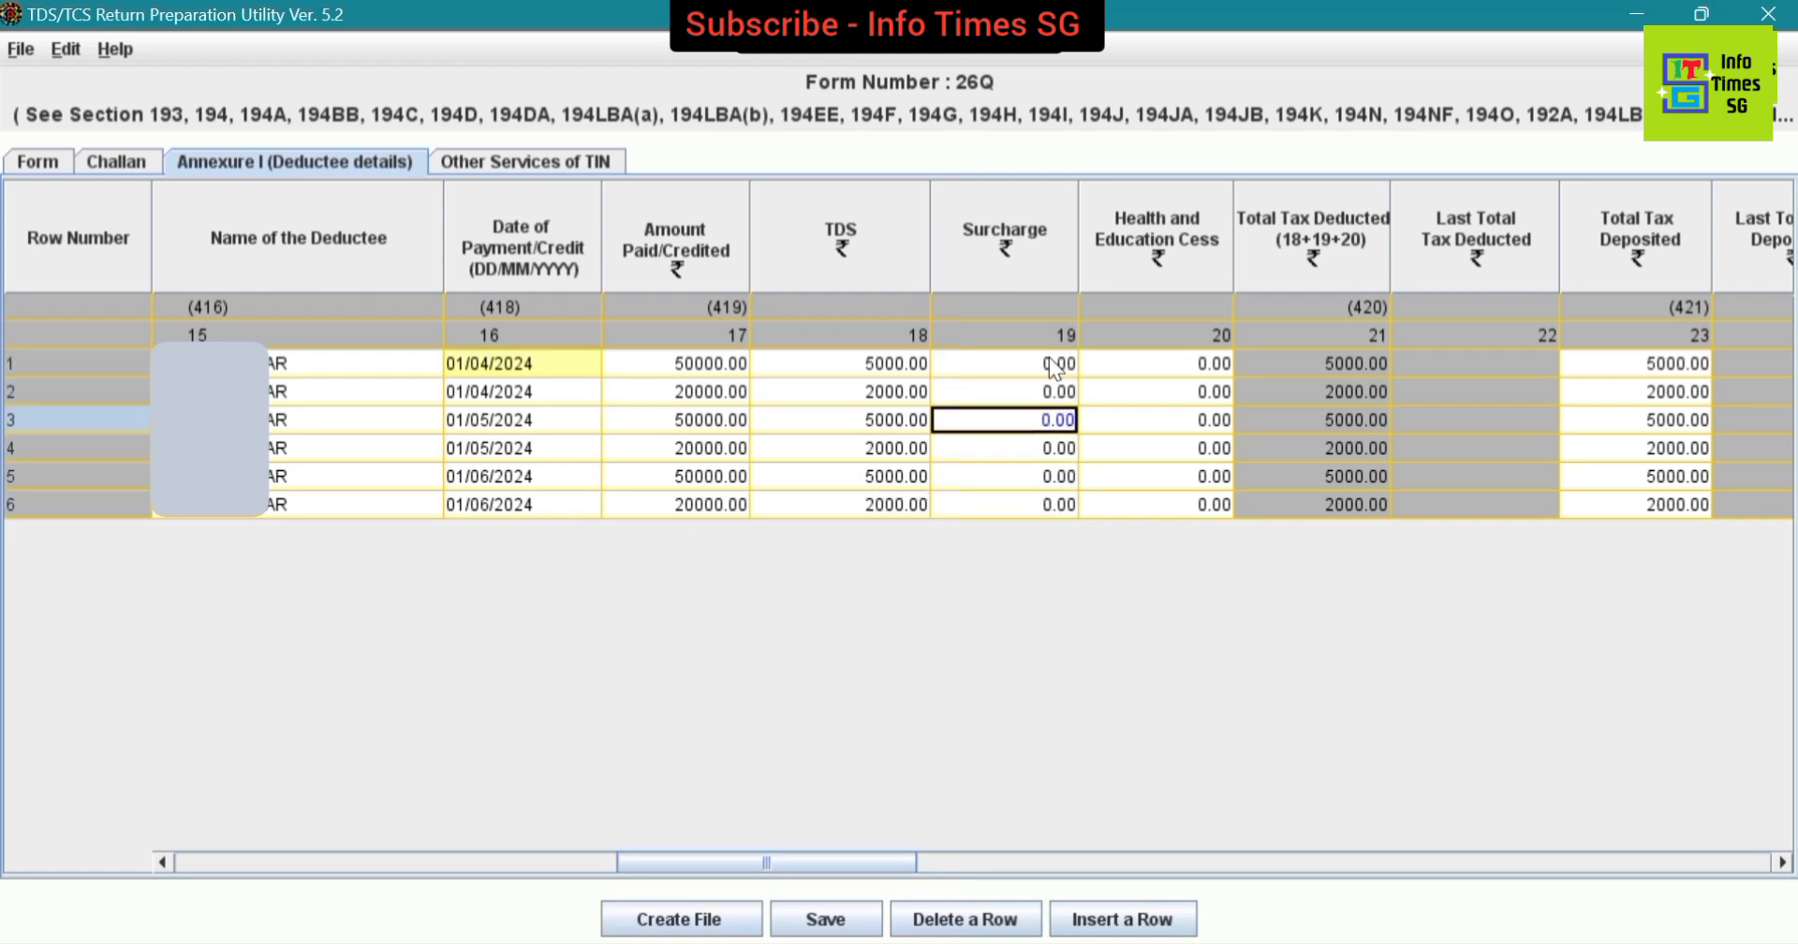
key("Down")
key("Down")
key("Down")
key("Down")
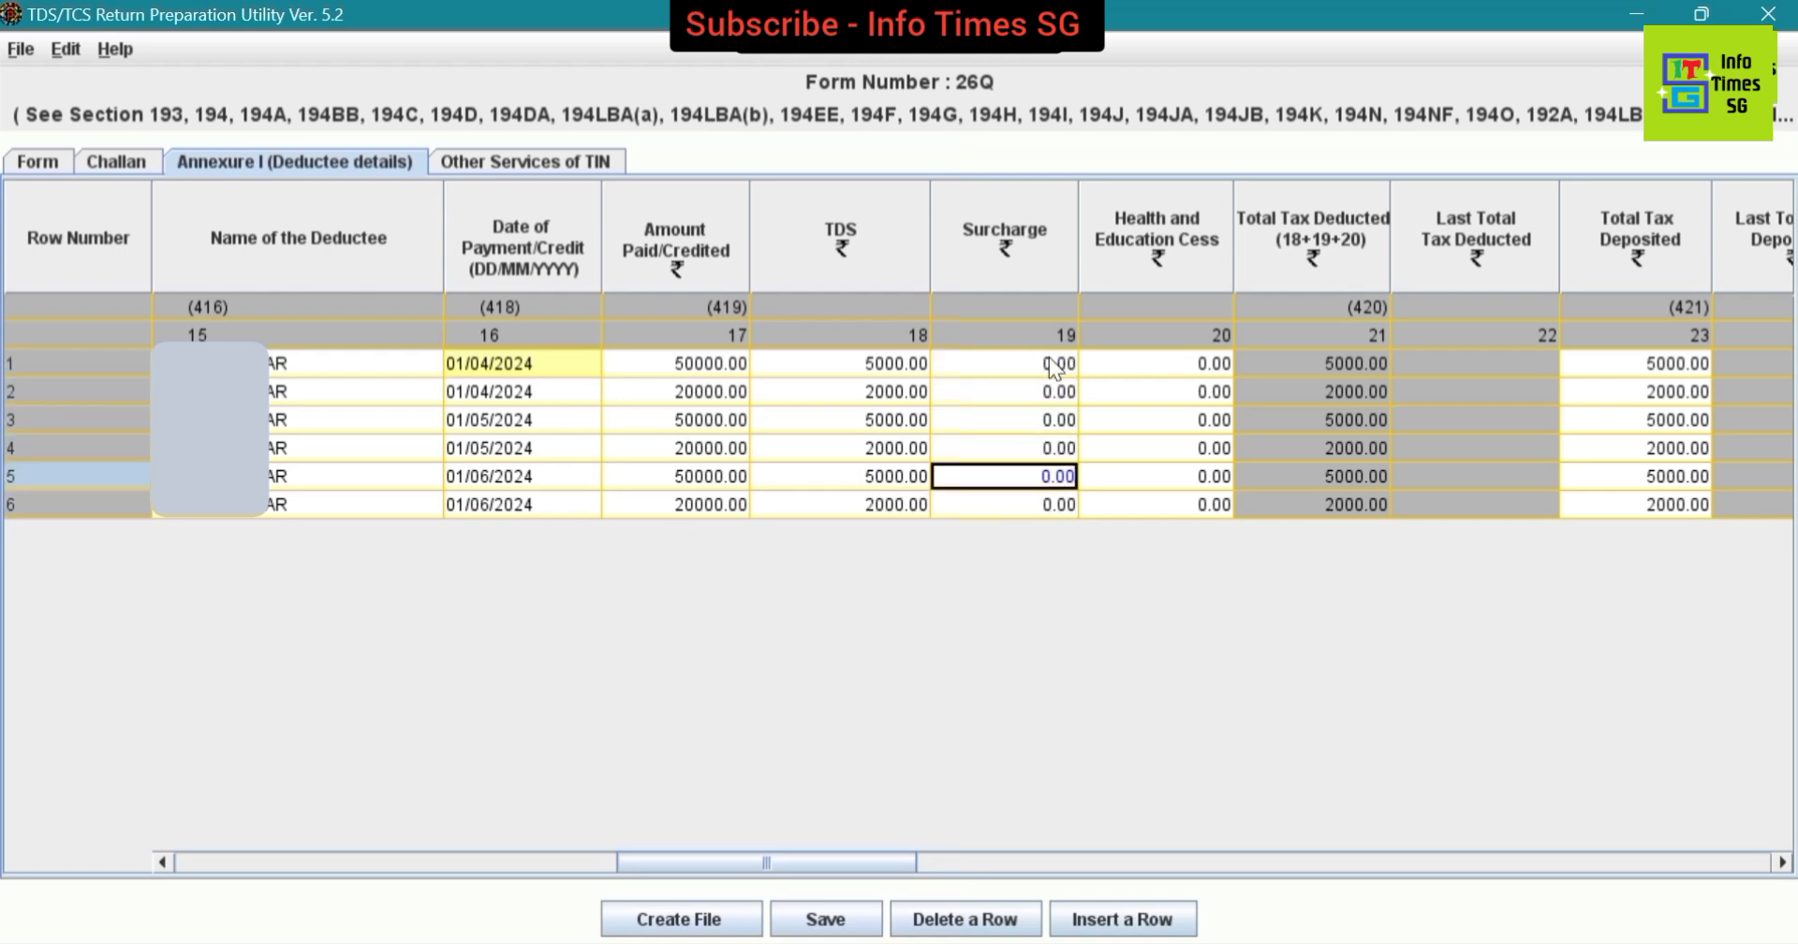
key("Up")
key("Up")
key("Up")
key("Up")
key("Down")
key("Down")
key("Down")
key("Down")
key("Down")
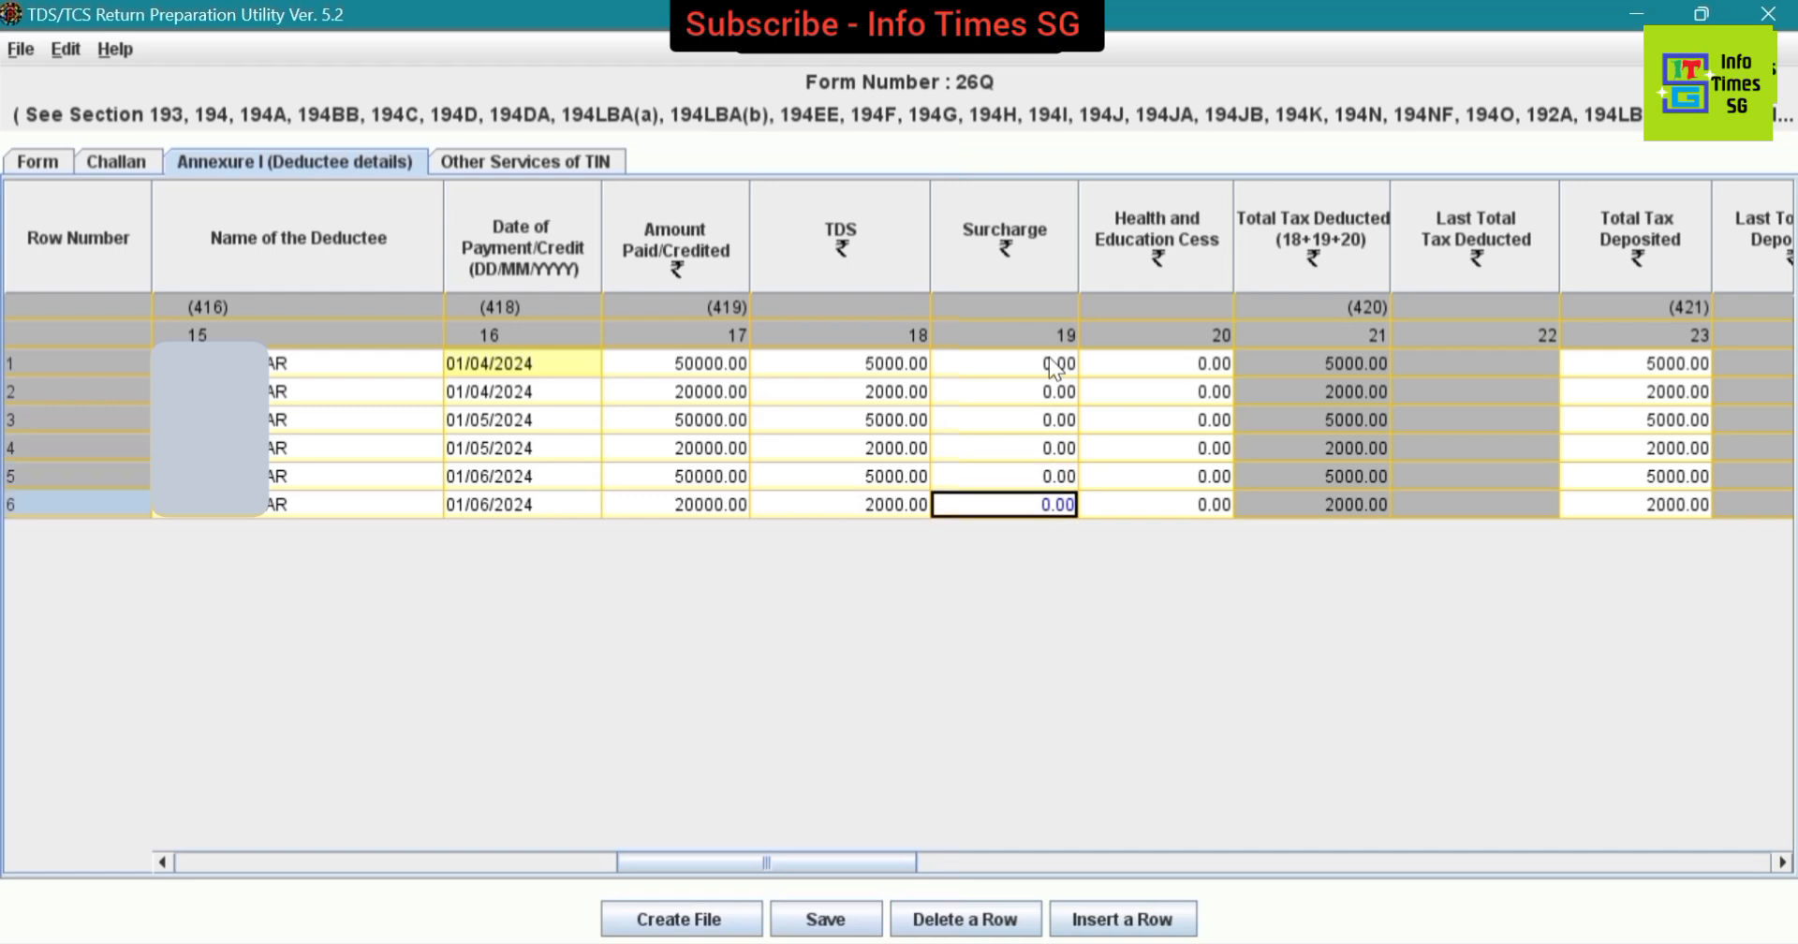
key("Up")
key("Up")
key("Up")
key("Up")
key("Up")
- Examine the health and education cess entries and the total tax deposited entries across the deductee rows
key("Right")
key("Down")
key("Down")
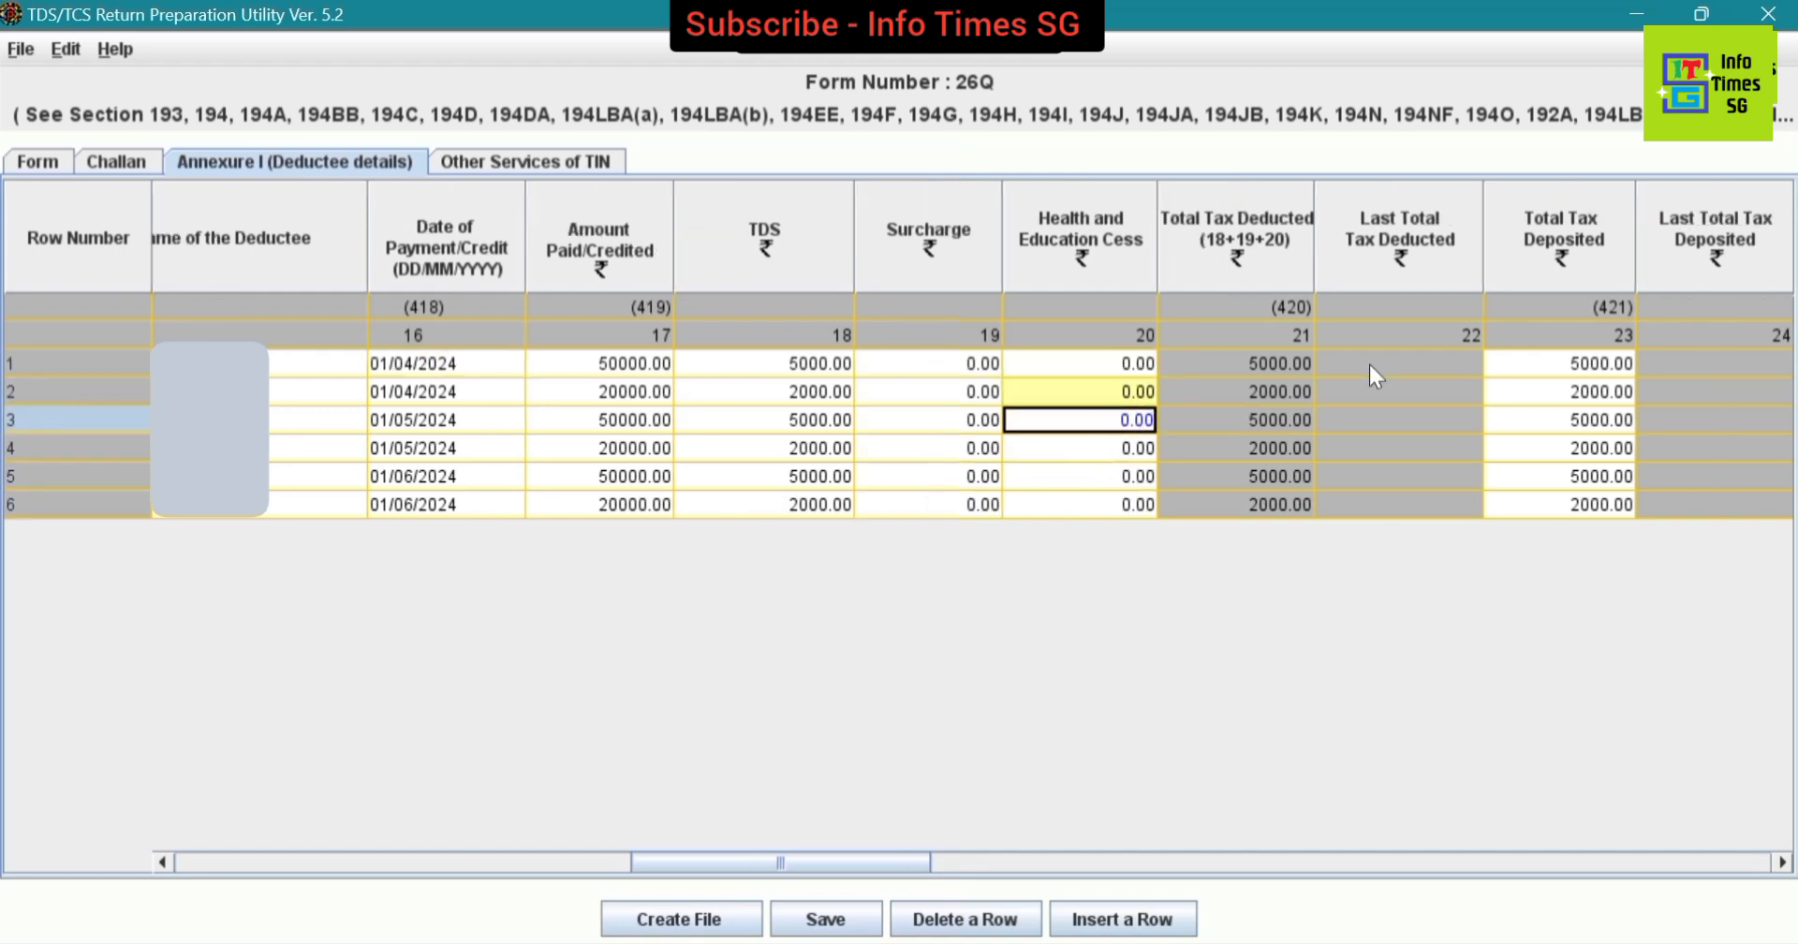
key("Down")
key("Right")
key("Right")
key("Right")
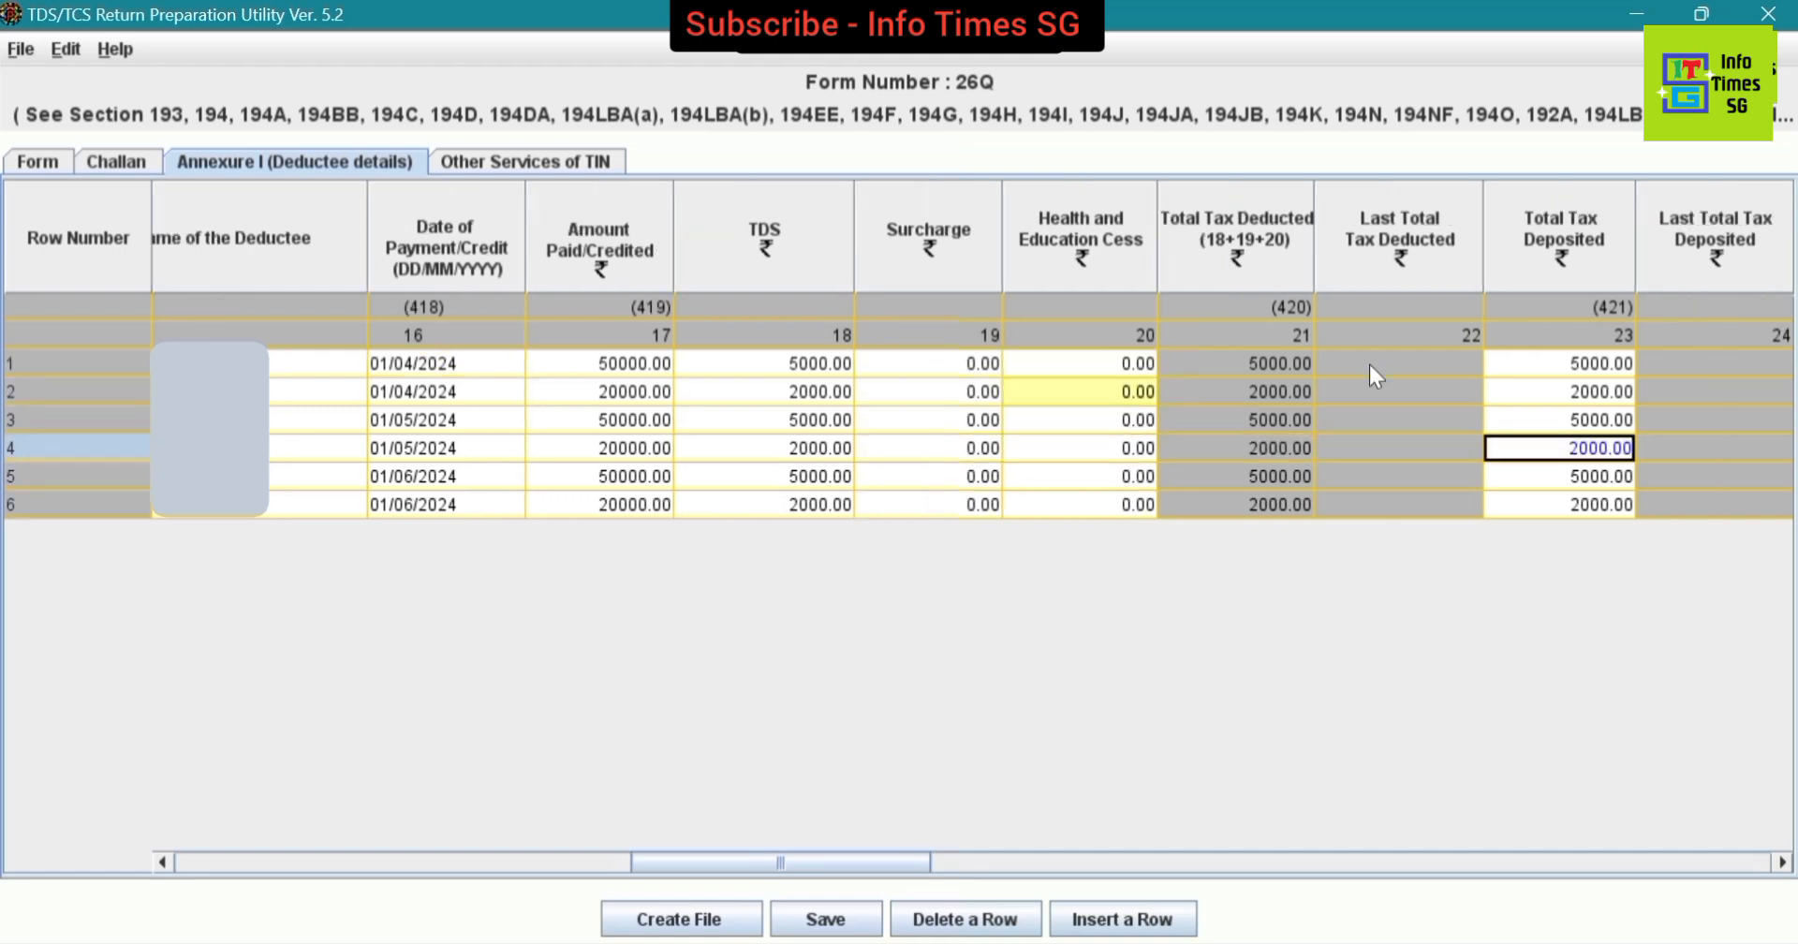
key("Up")
key("Up")
key("Up")
key("Up")
key("Down")
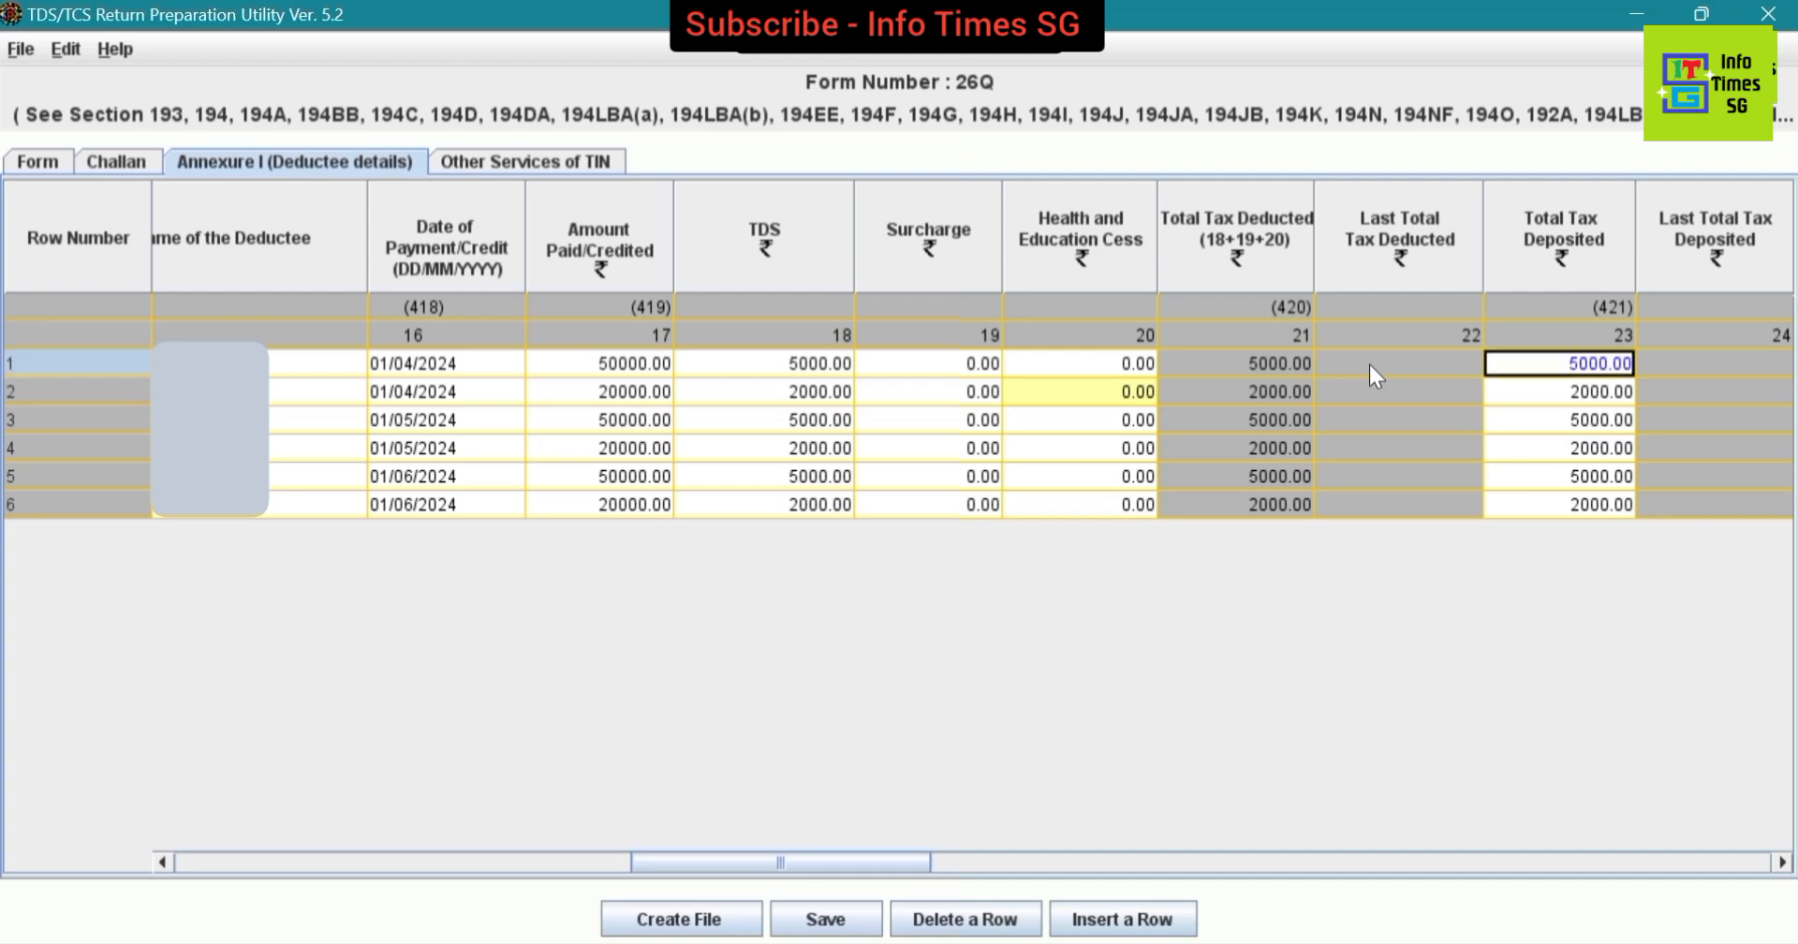
key("Down")
key("Down")
key("Down")
key("Down")
key("Down")
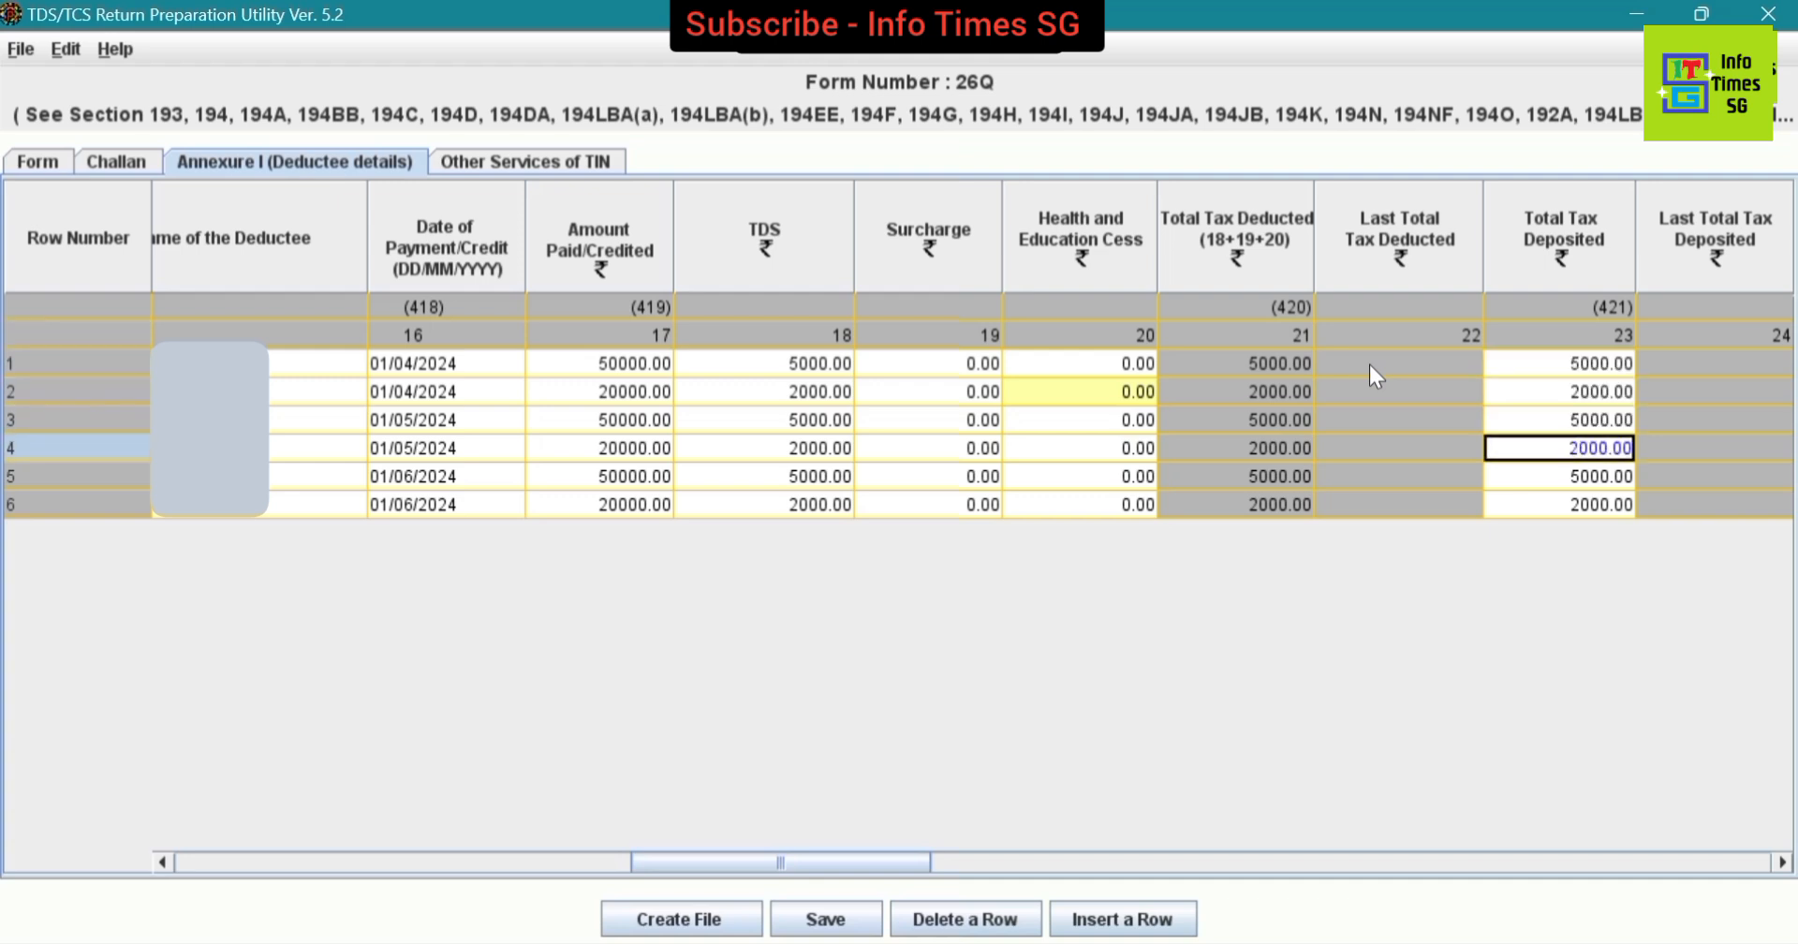
key("Up")
key("Up")
key("Up")
key("Up")
key("Up")
- Select the TDS amounts of all six rows and compare them with the total tax deposited column
key("Left")
key("Left")
key("Left")
key("Left")
key("Left")
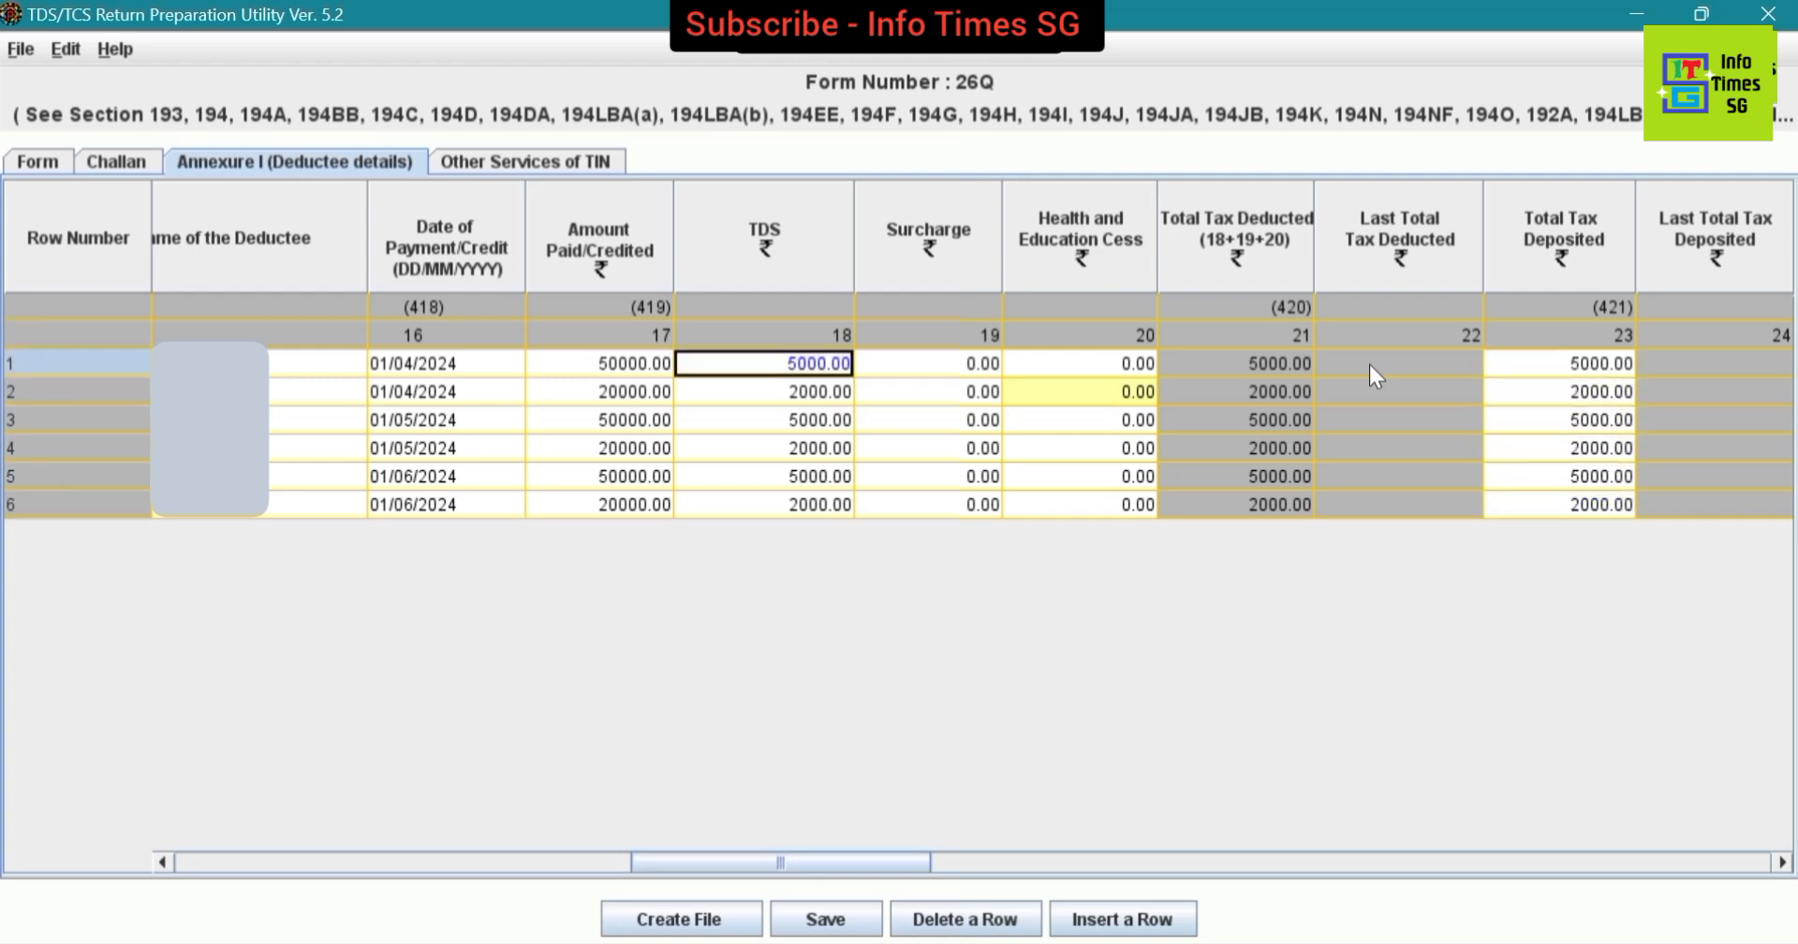
key("shift+Down")
key("shift+Down")
key("shift+Down")
key("shift+Down")
key("shift+Down")
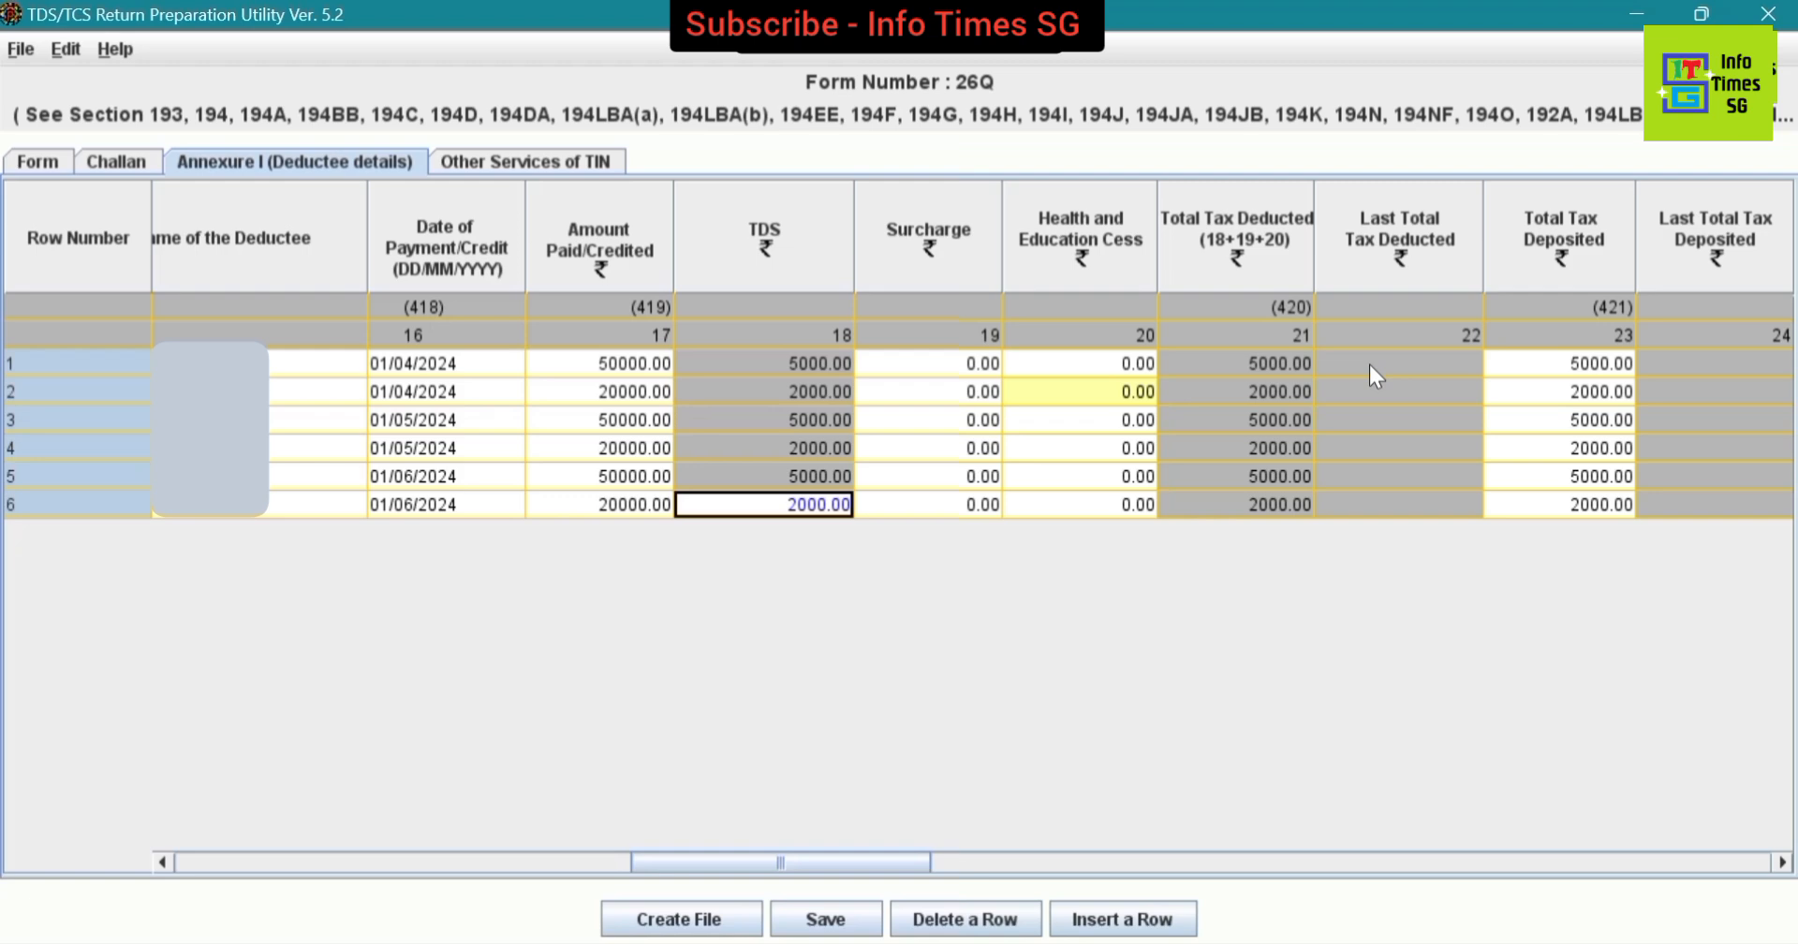
key("Right")
key("Right")
key("Right")
key("Right")
key("Right")
key("Up")
key("Up")
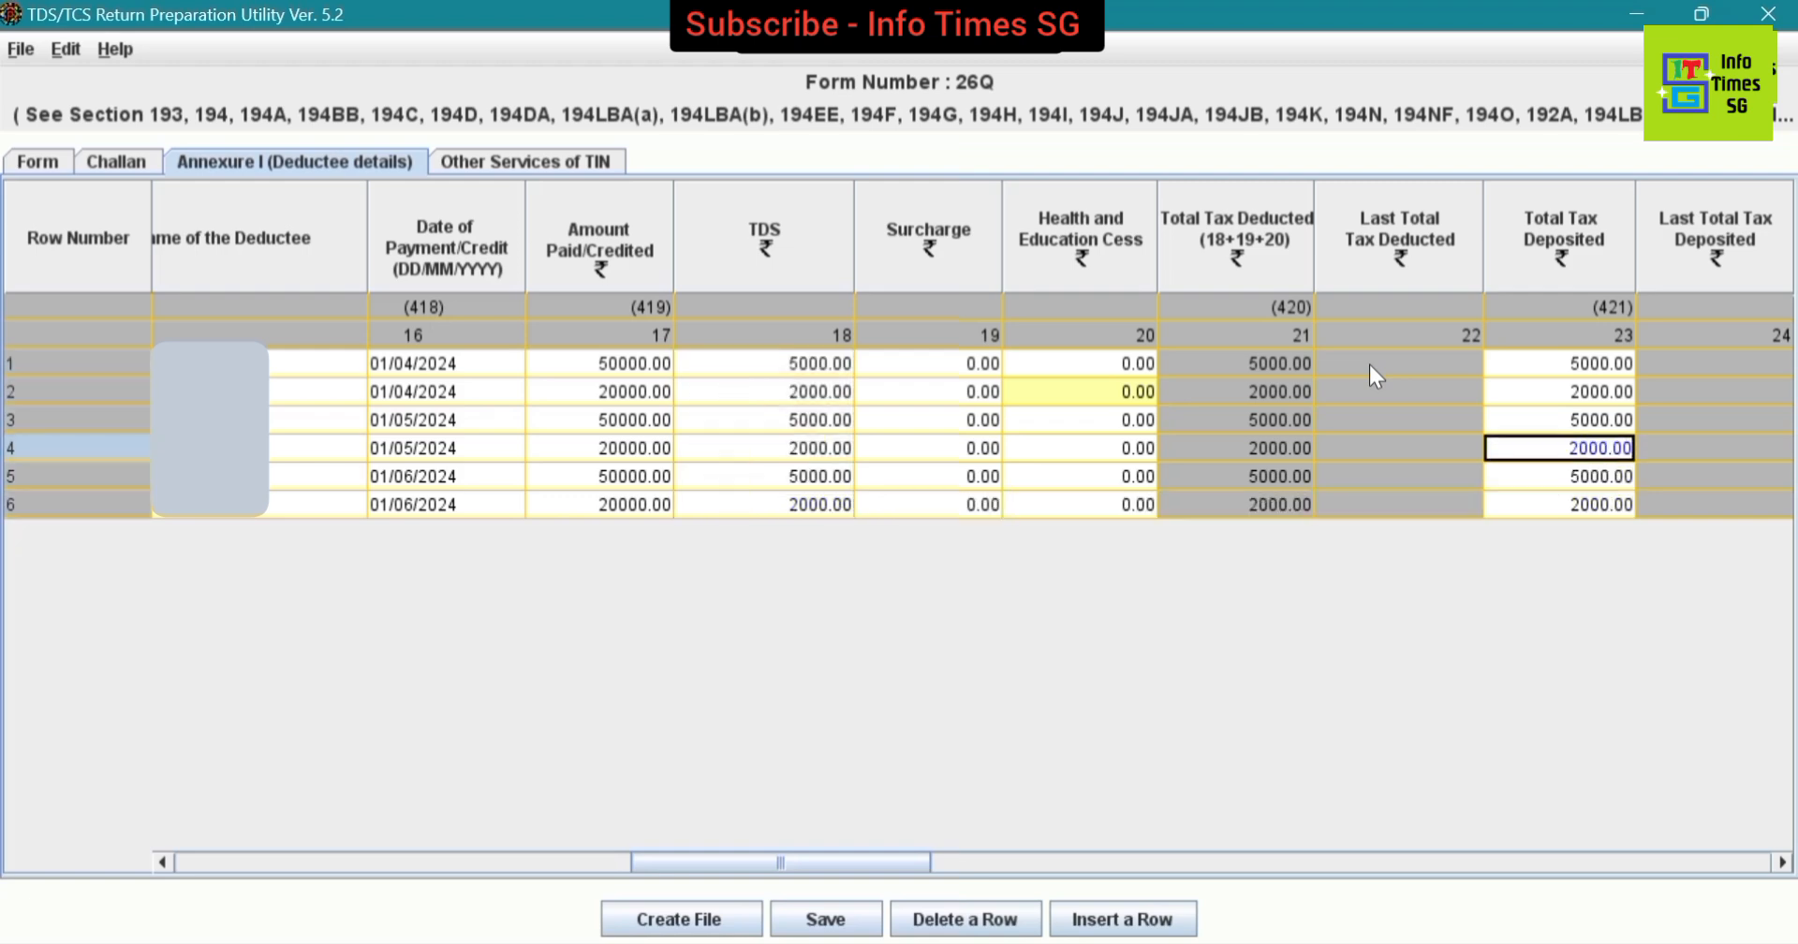
key("Up")
key("Up")
key("Up")
- Examine the first row's date of deduction, remarks, deductee code, tax rate, book entry and certificate number columns
key("Right")
key("Right")
key("Right")
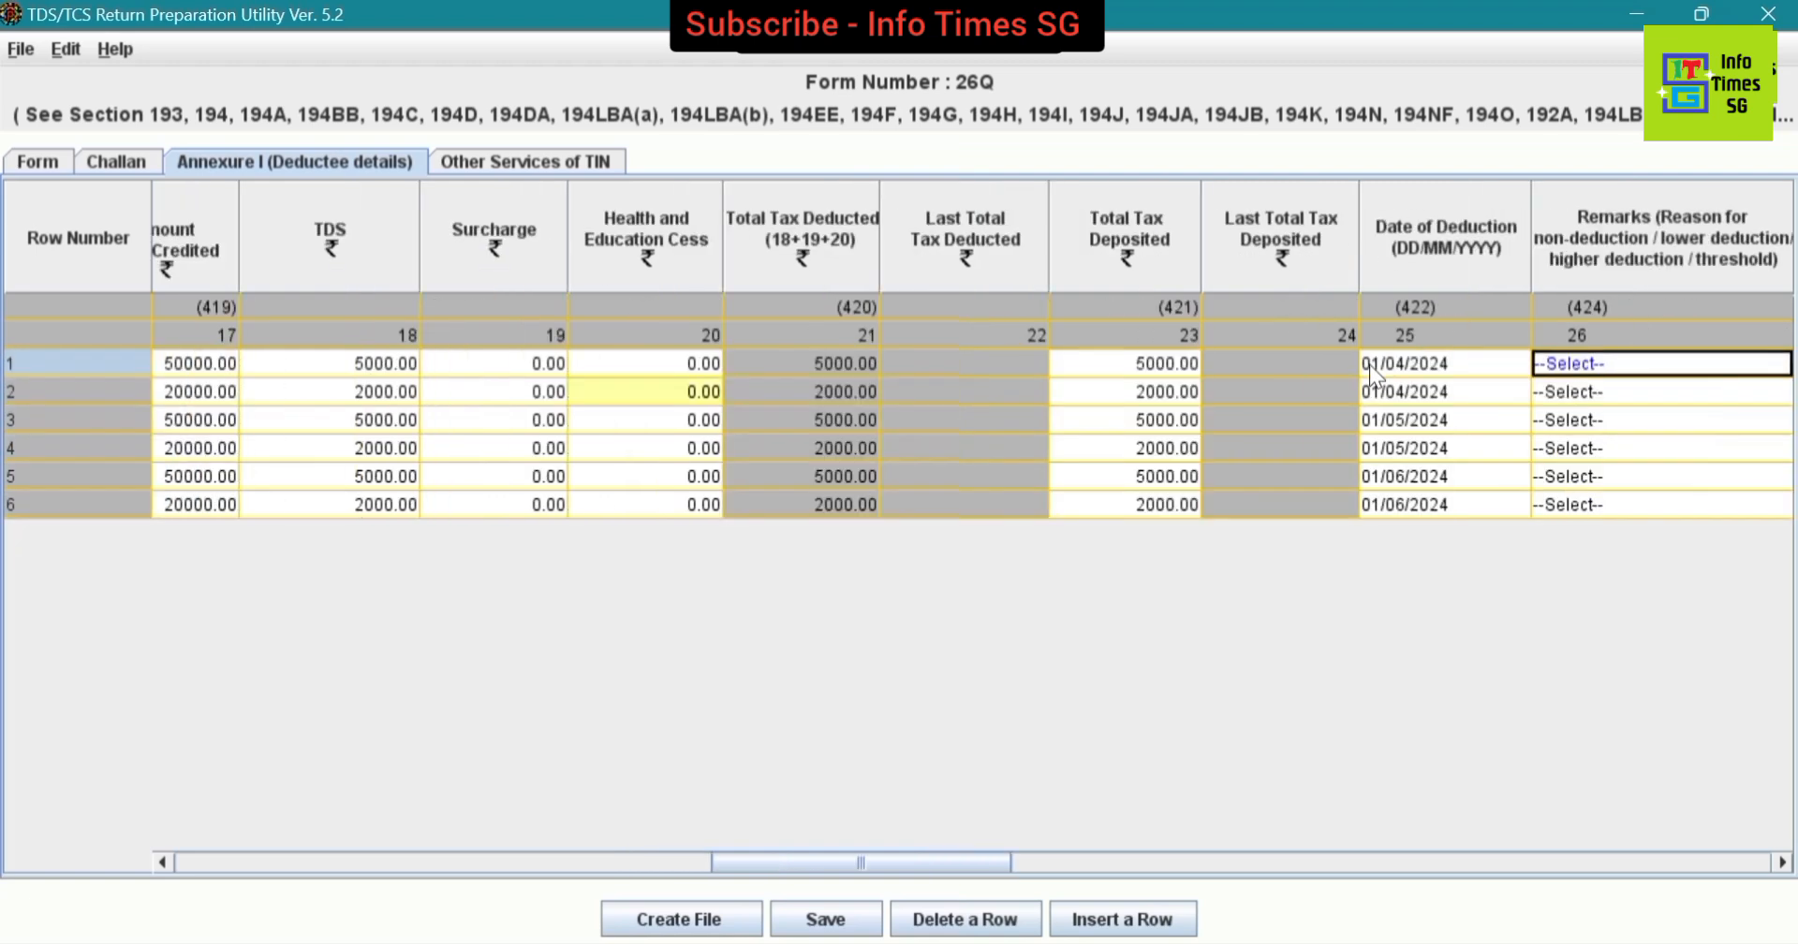
key("Right")
key("Right")
key("Right")
key("Right")
key("Right")
key("Left")
key("Left")
key("Left")
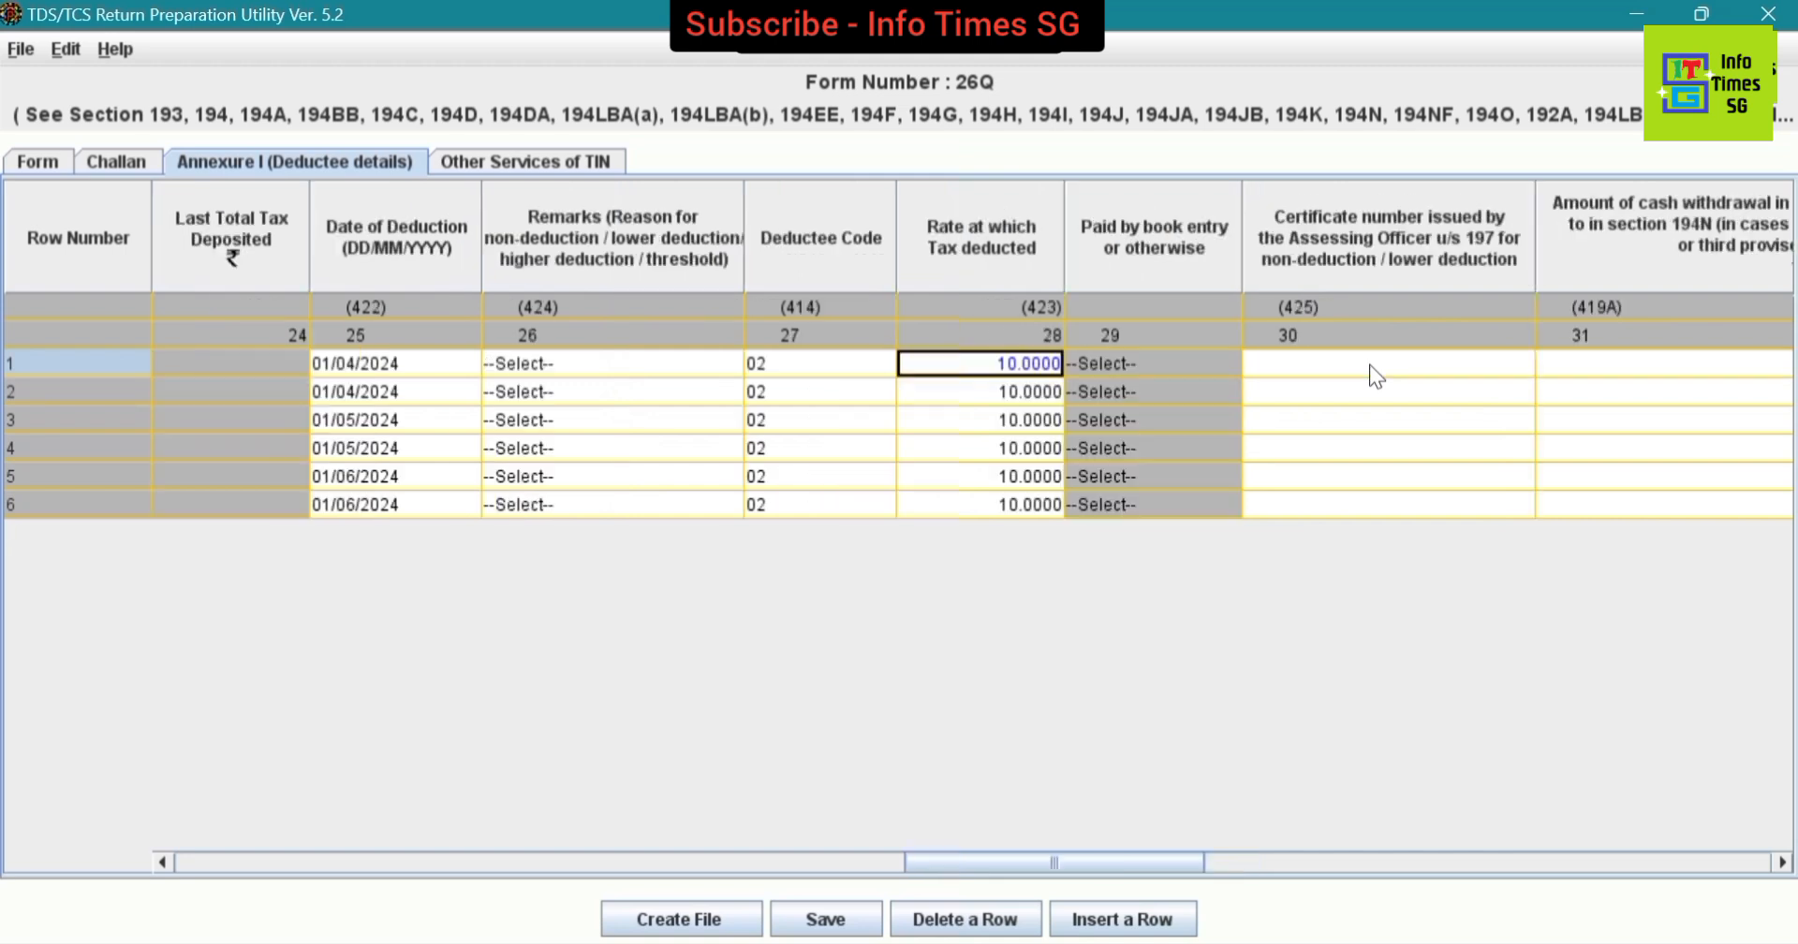
- Examine the rate at which tax was deducted down the deductee rows
key("Down")
key("Down")
key("Down")
key("Down")
key("Down")
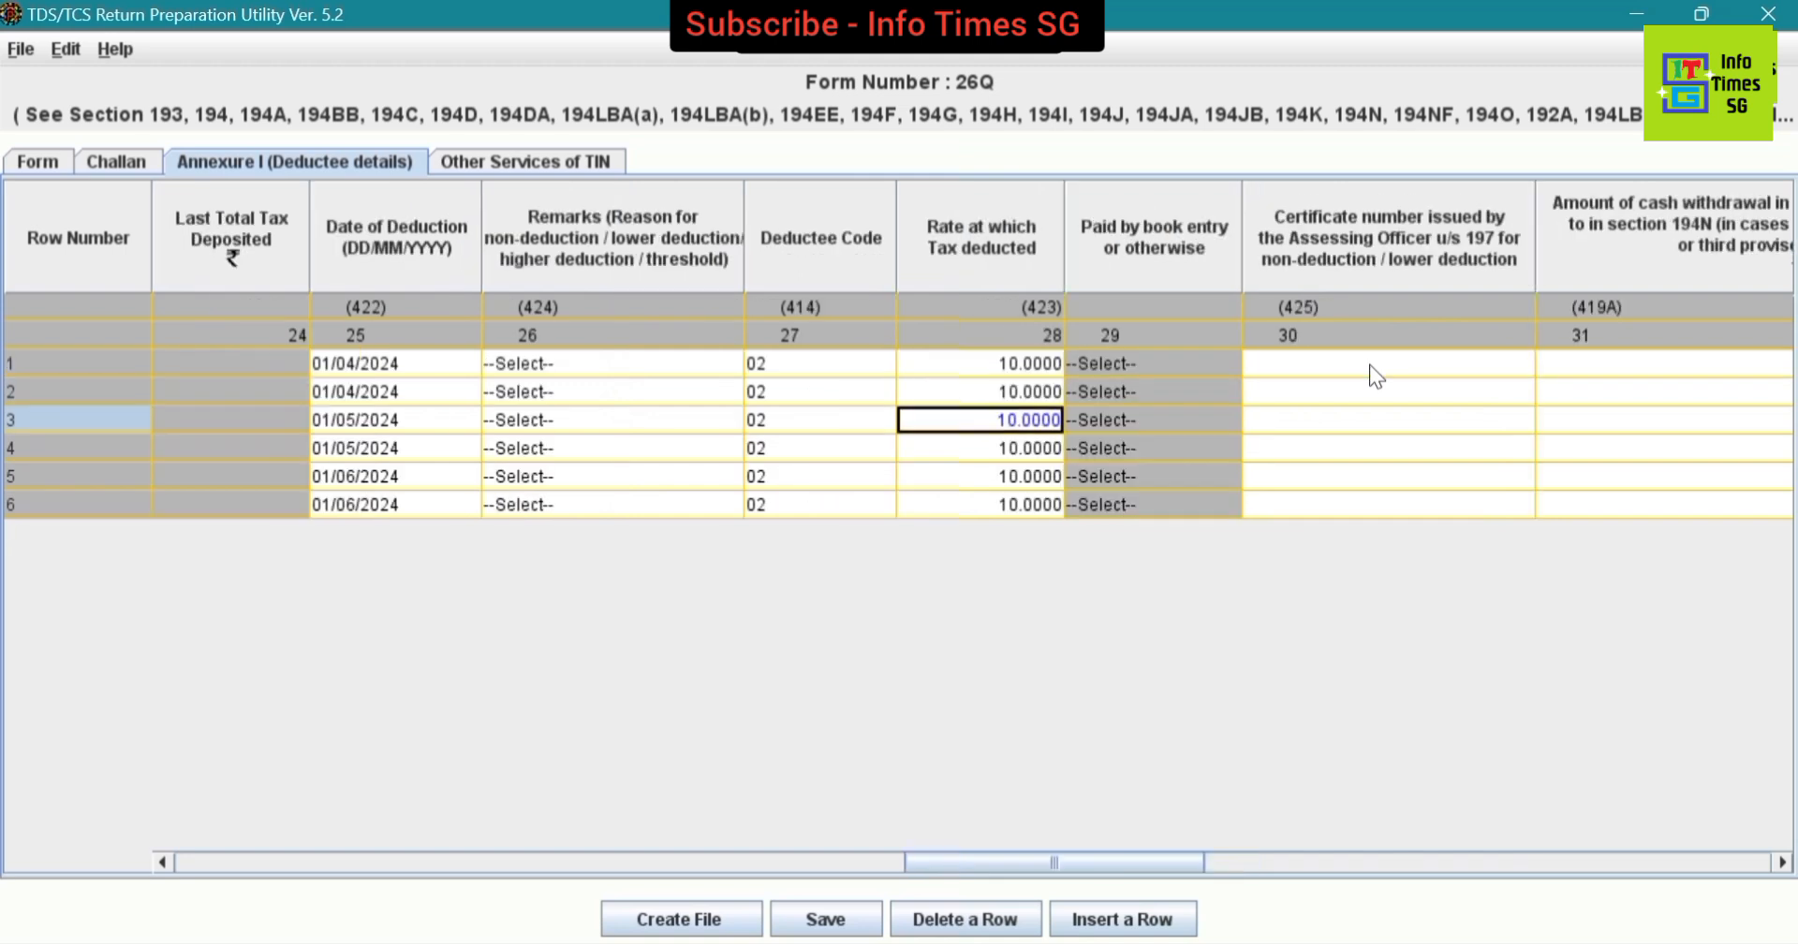
key("Up")
key("Up")
key("Up")
key("Up")
key("Up")
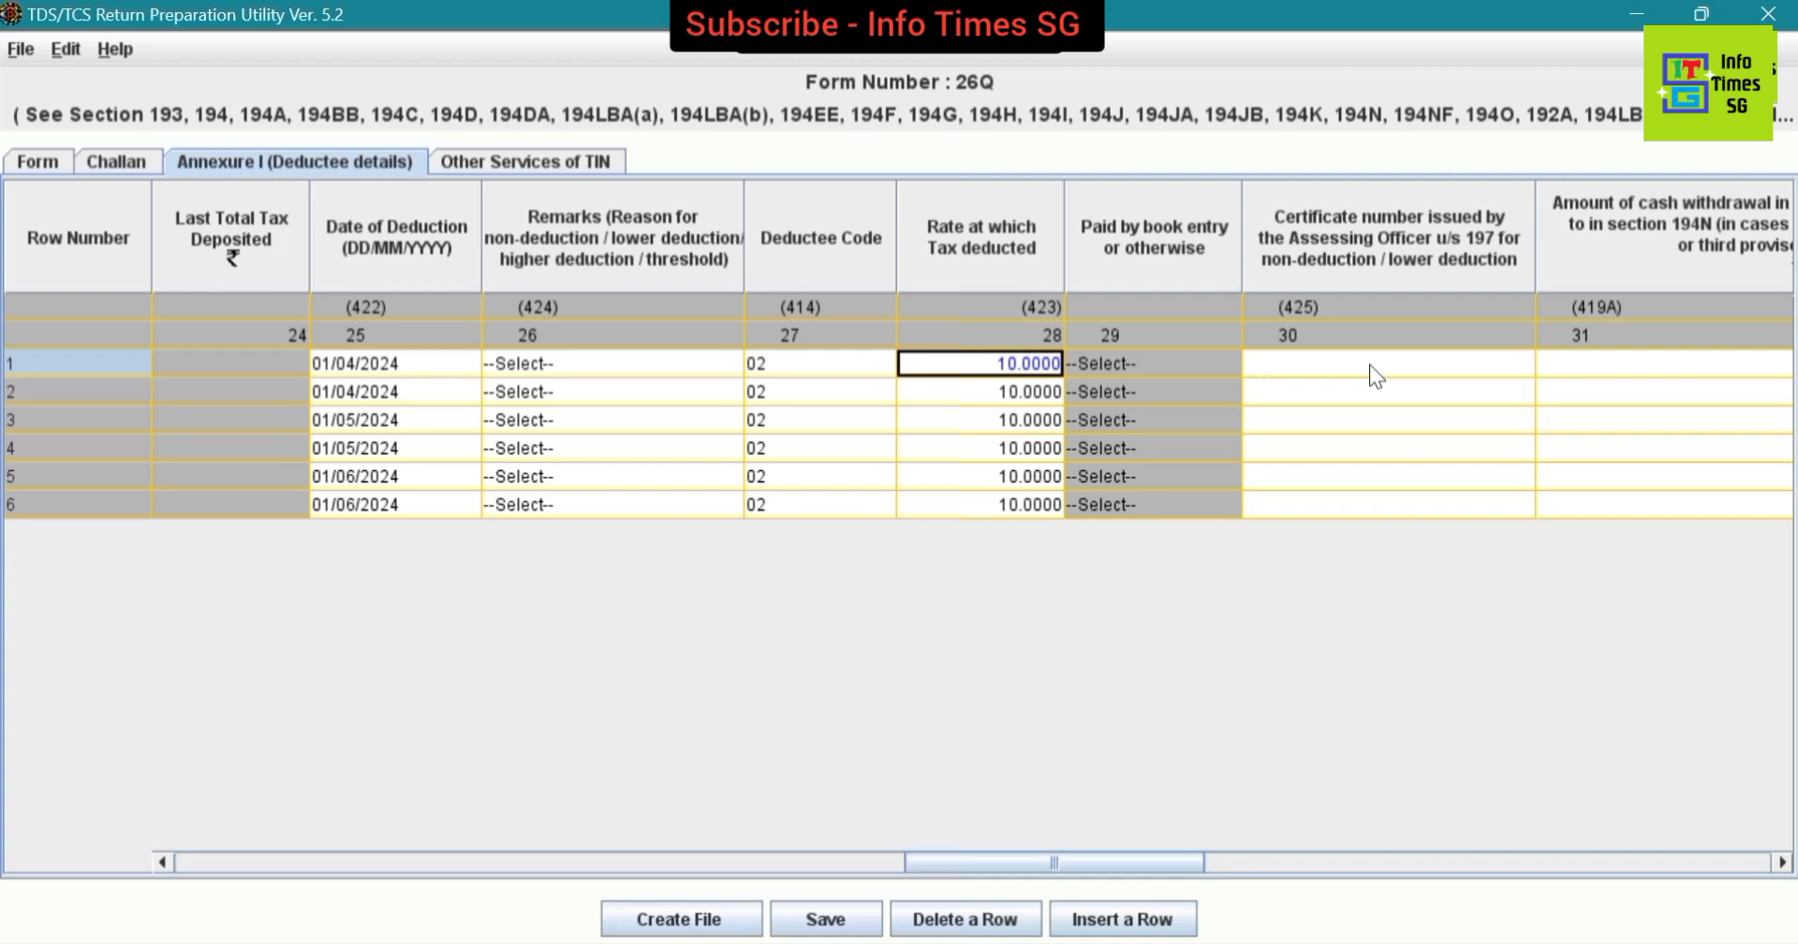
key("Down")
key("Down")
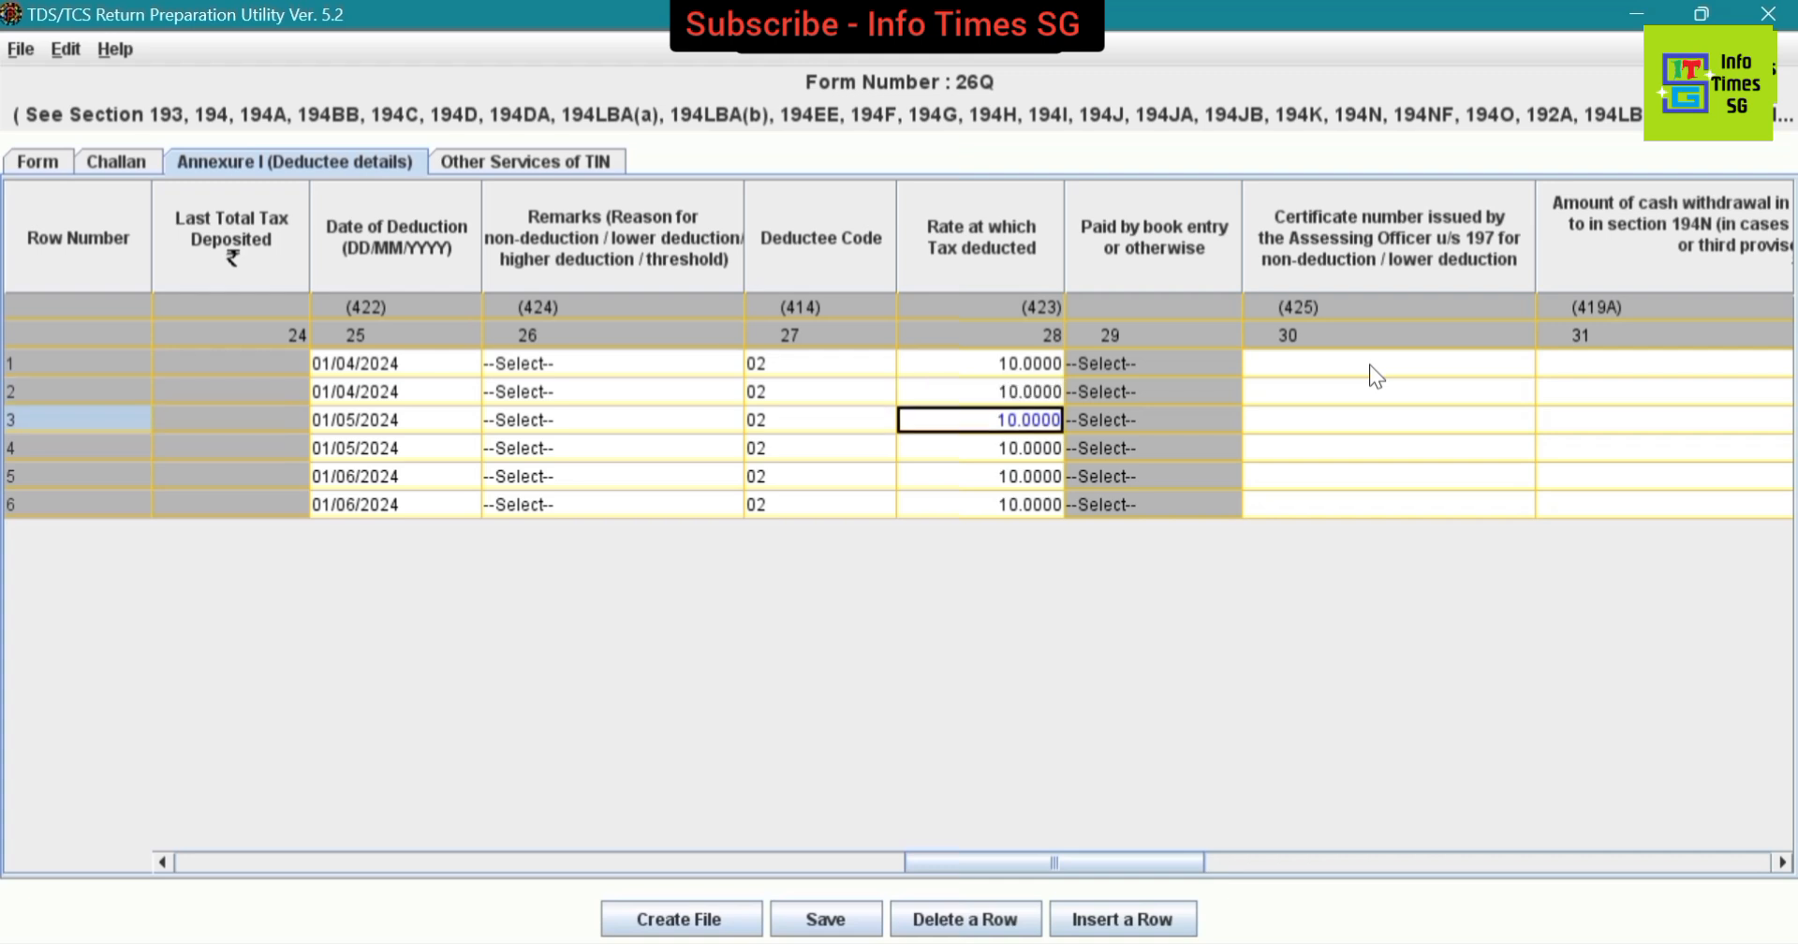
- Compare the tax deduction rates of all six deductee rows with one another
key("Up")
key("Up")
key("Down")
key("Down")
key("Down")
key("Down")
key("Down")
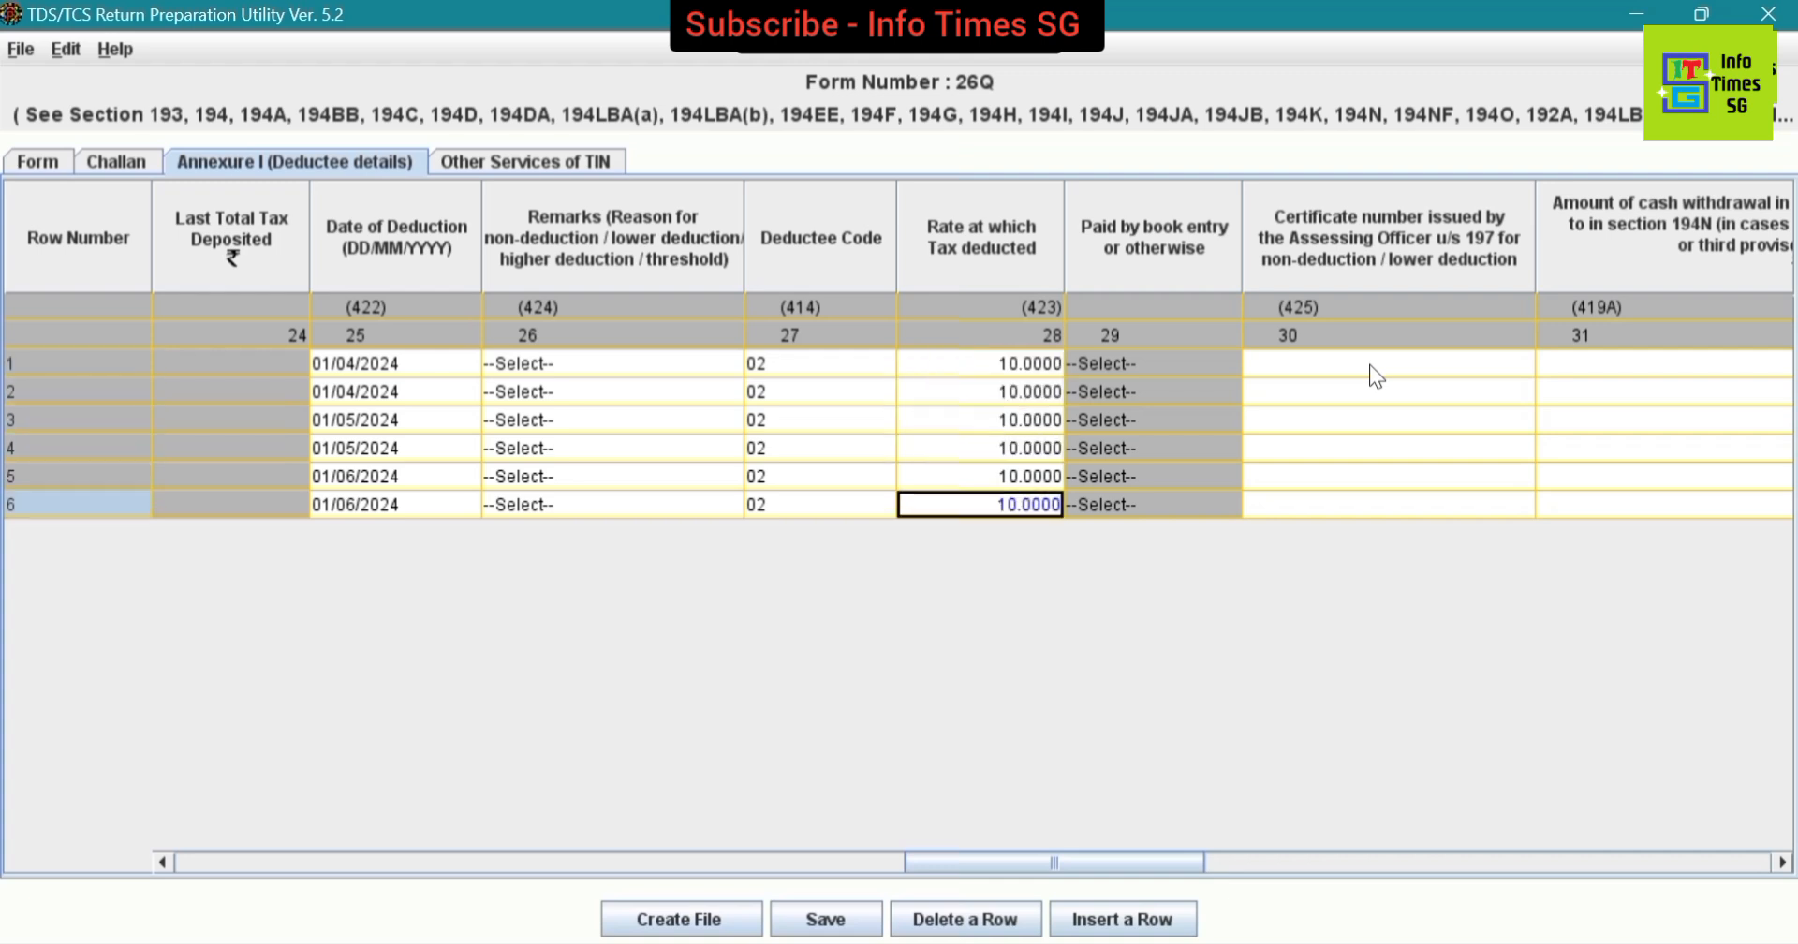
key("Up")
key("Up")
key("Up")
key("Up")
key("Up")
key("Down")
key("Down")
key("Down")
key("Down")
key("Down")
- Examine the sixth row's book entry, certificate number and section 194N cash withdrawal columns
key("Right")
key("Right")
key("Right")
key("Right")
key("Right")
key("Left")
key("Left")
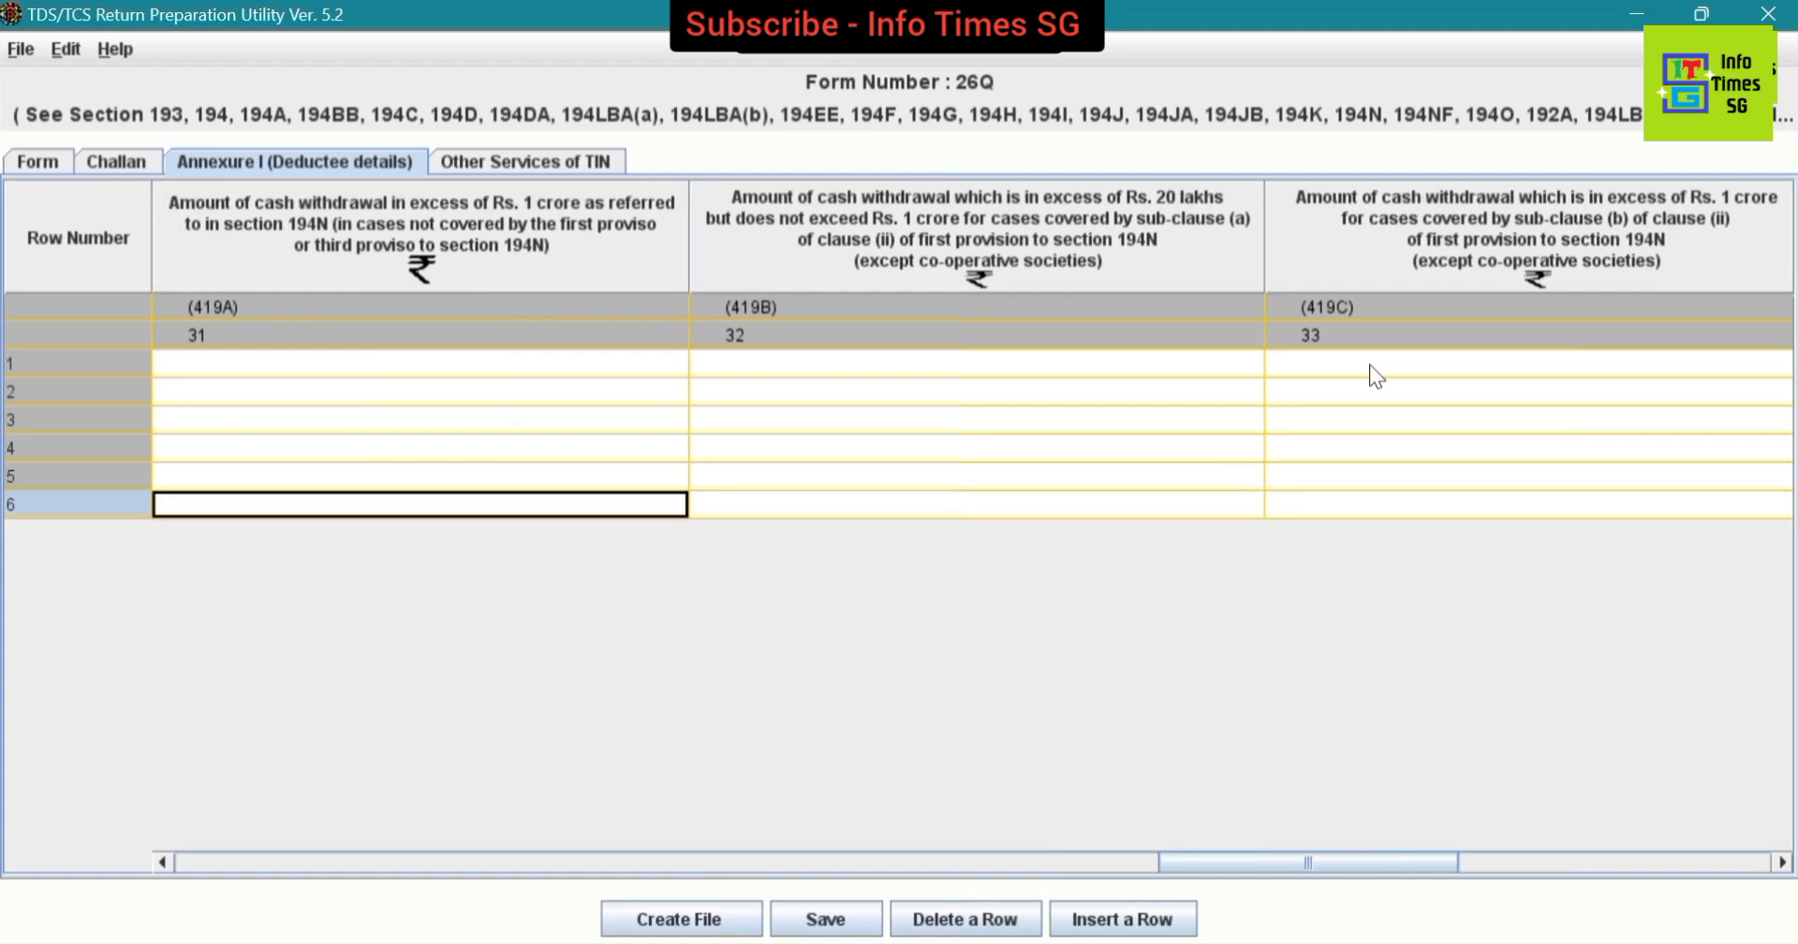
- Review the sixth row's tax, payment, deductee and challan columns in reverse order, back to the start of the row
key("Left")
key("Left")
key("Left")
key("Left")
key("Left")
key("Left")
key("Left")
key("Left")
key("Left")
key("Left")
key("Left")
key("Left")
key("Left")
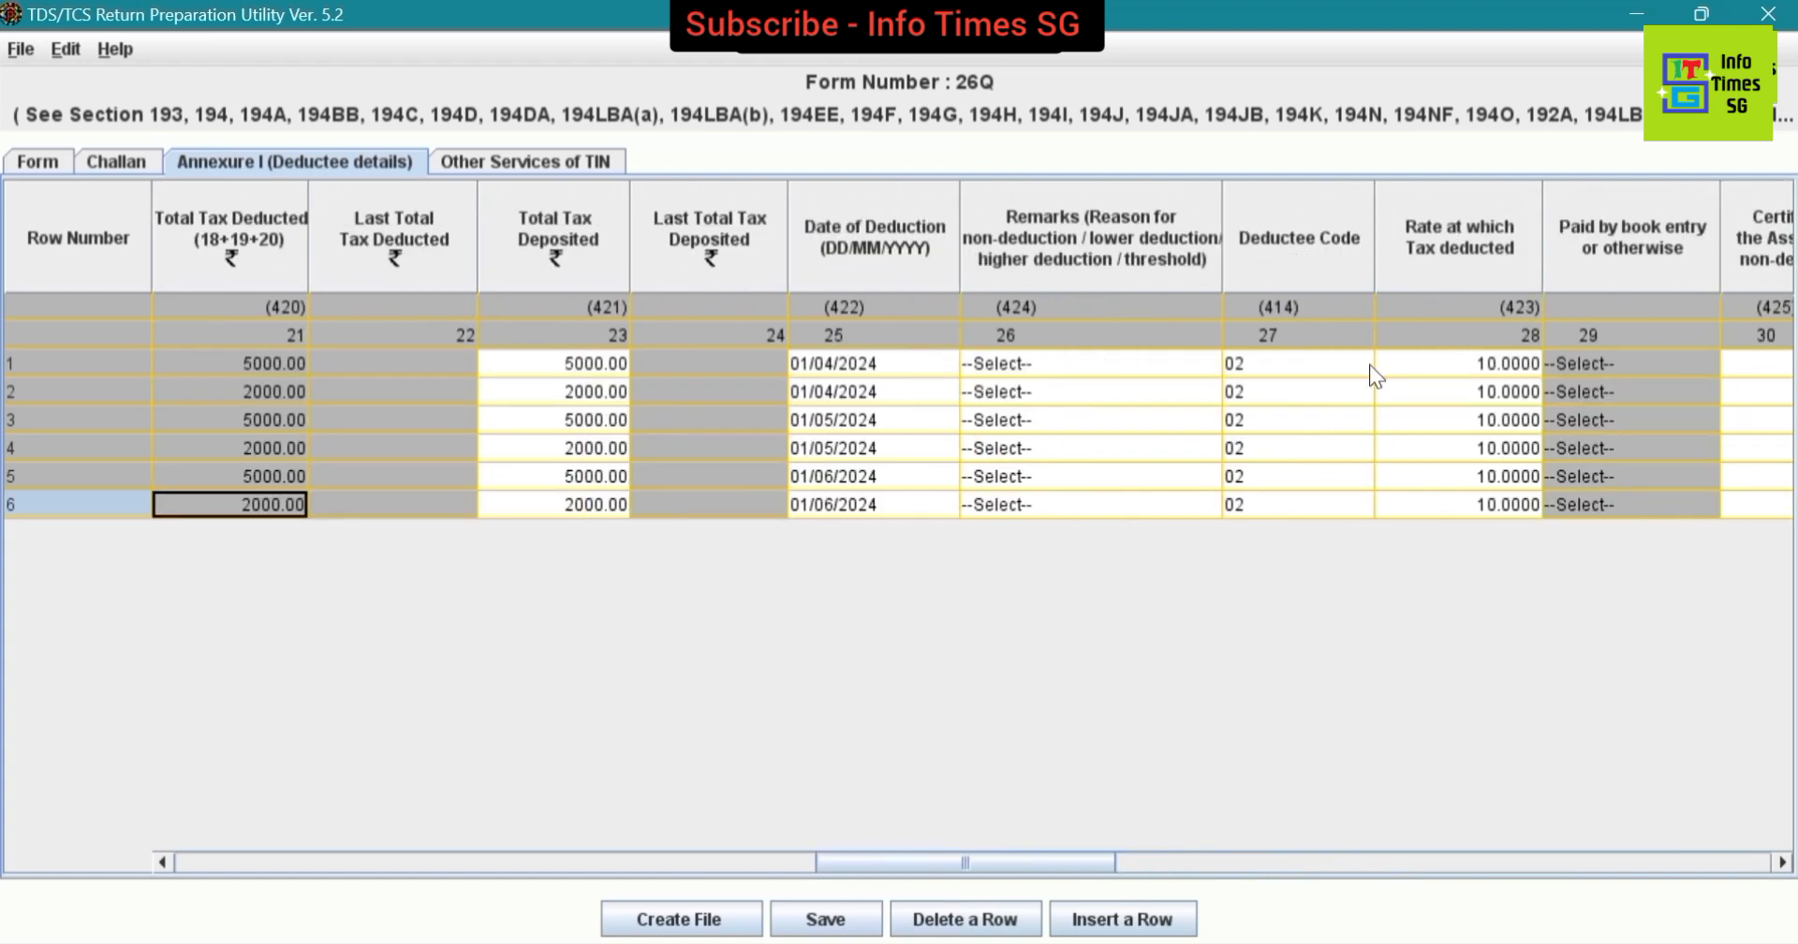
key("Left")
key("Left")
key("Left")
key("Left")
key("Left")
key("Left")
key("Left")
key("Left")
key("Left")
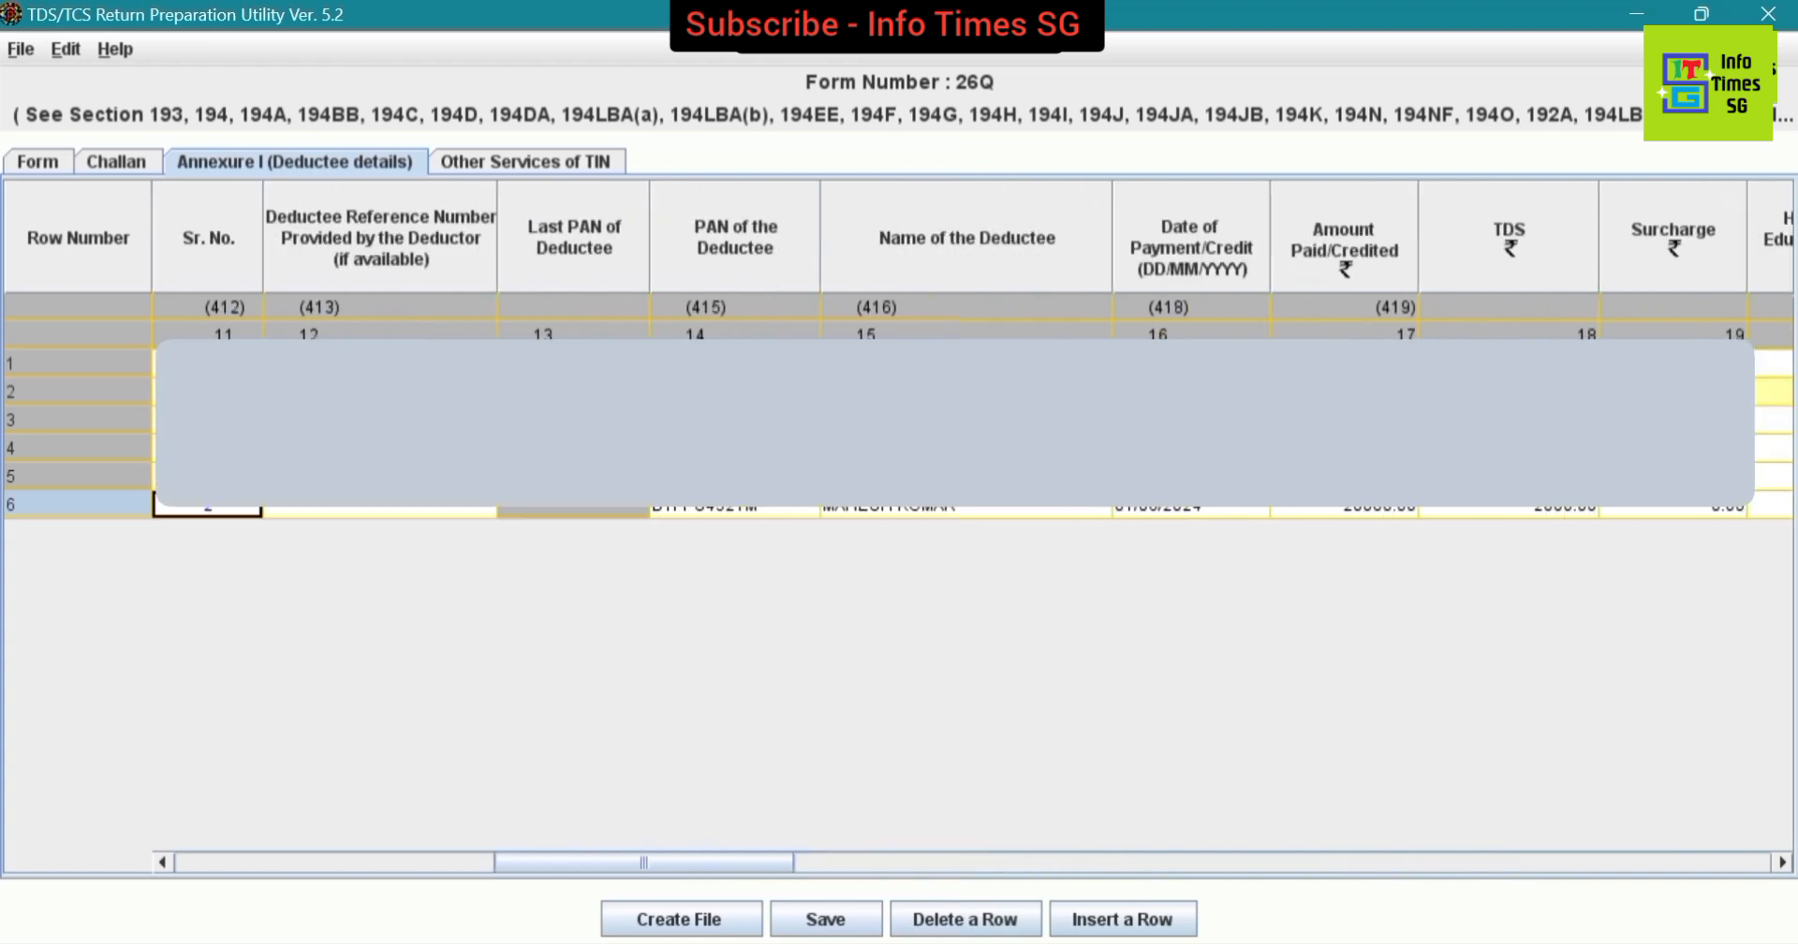
key("Left")
key("Left")
key("Left")
key("Left")
key("Left")
key("Left")
key("Left")
key("Left")
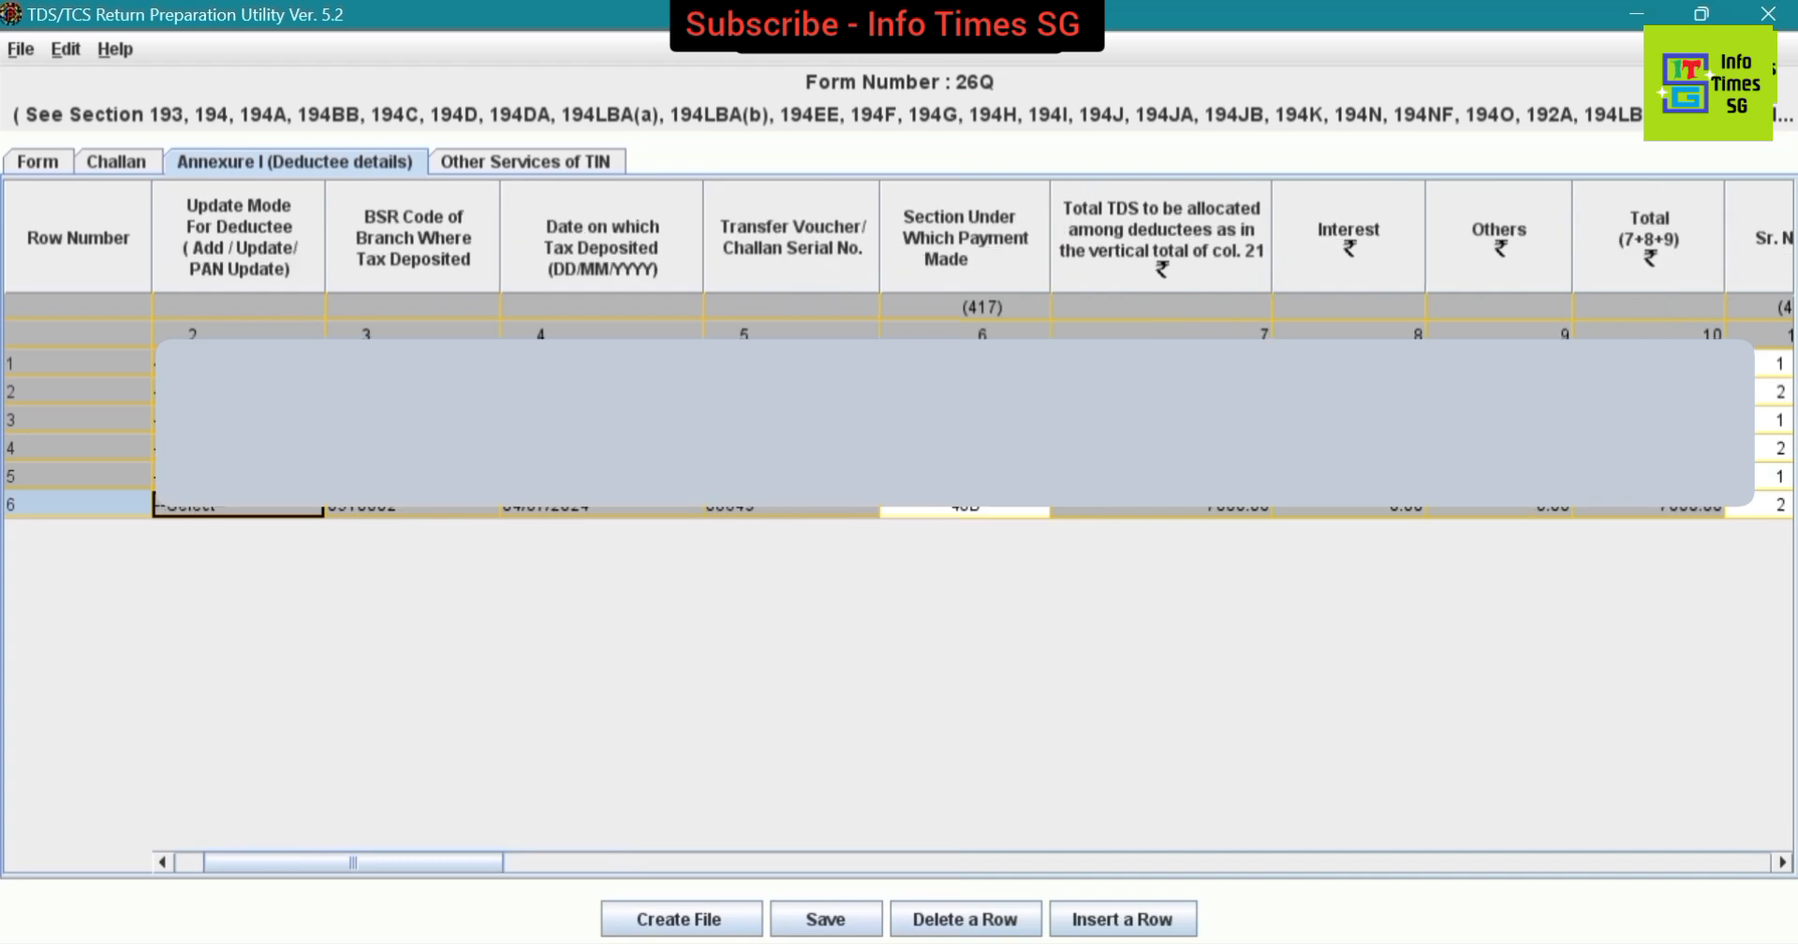
- Save the return under its suggested file name in the TDS Return folder inside Documents
left_click(825, 919)
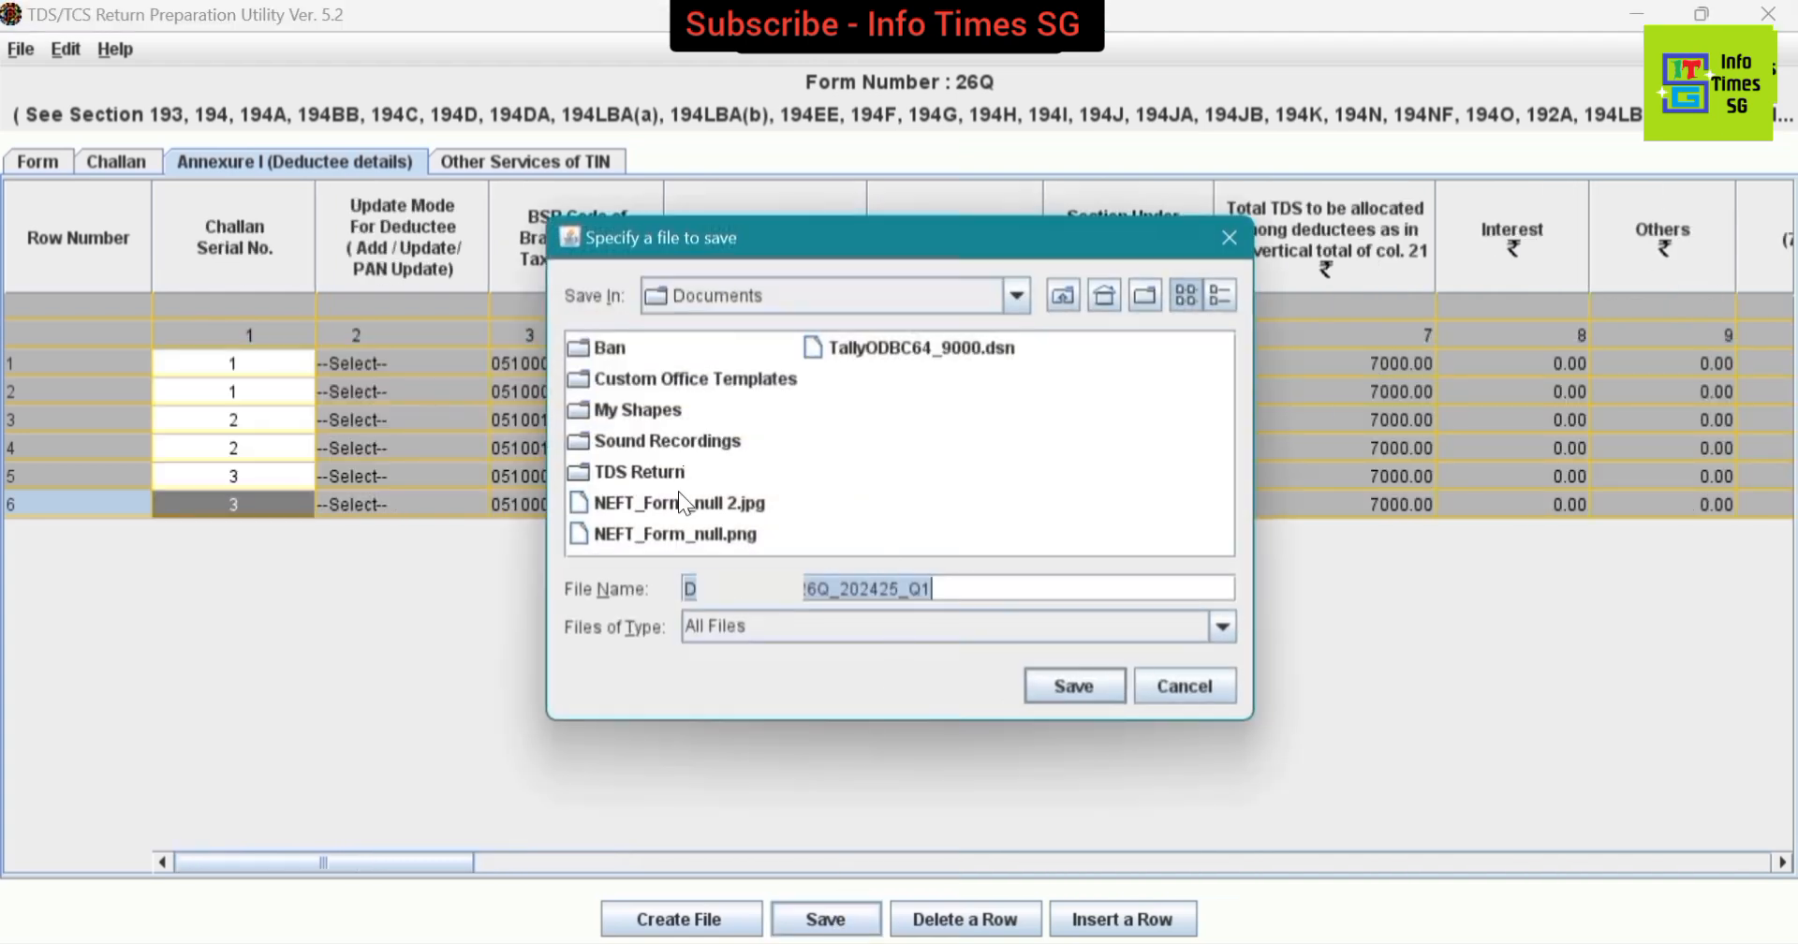
left_click(645, 474)
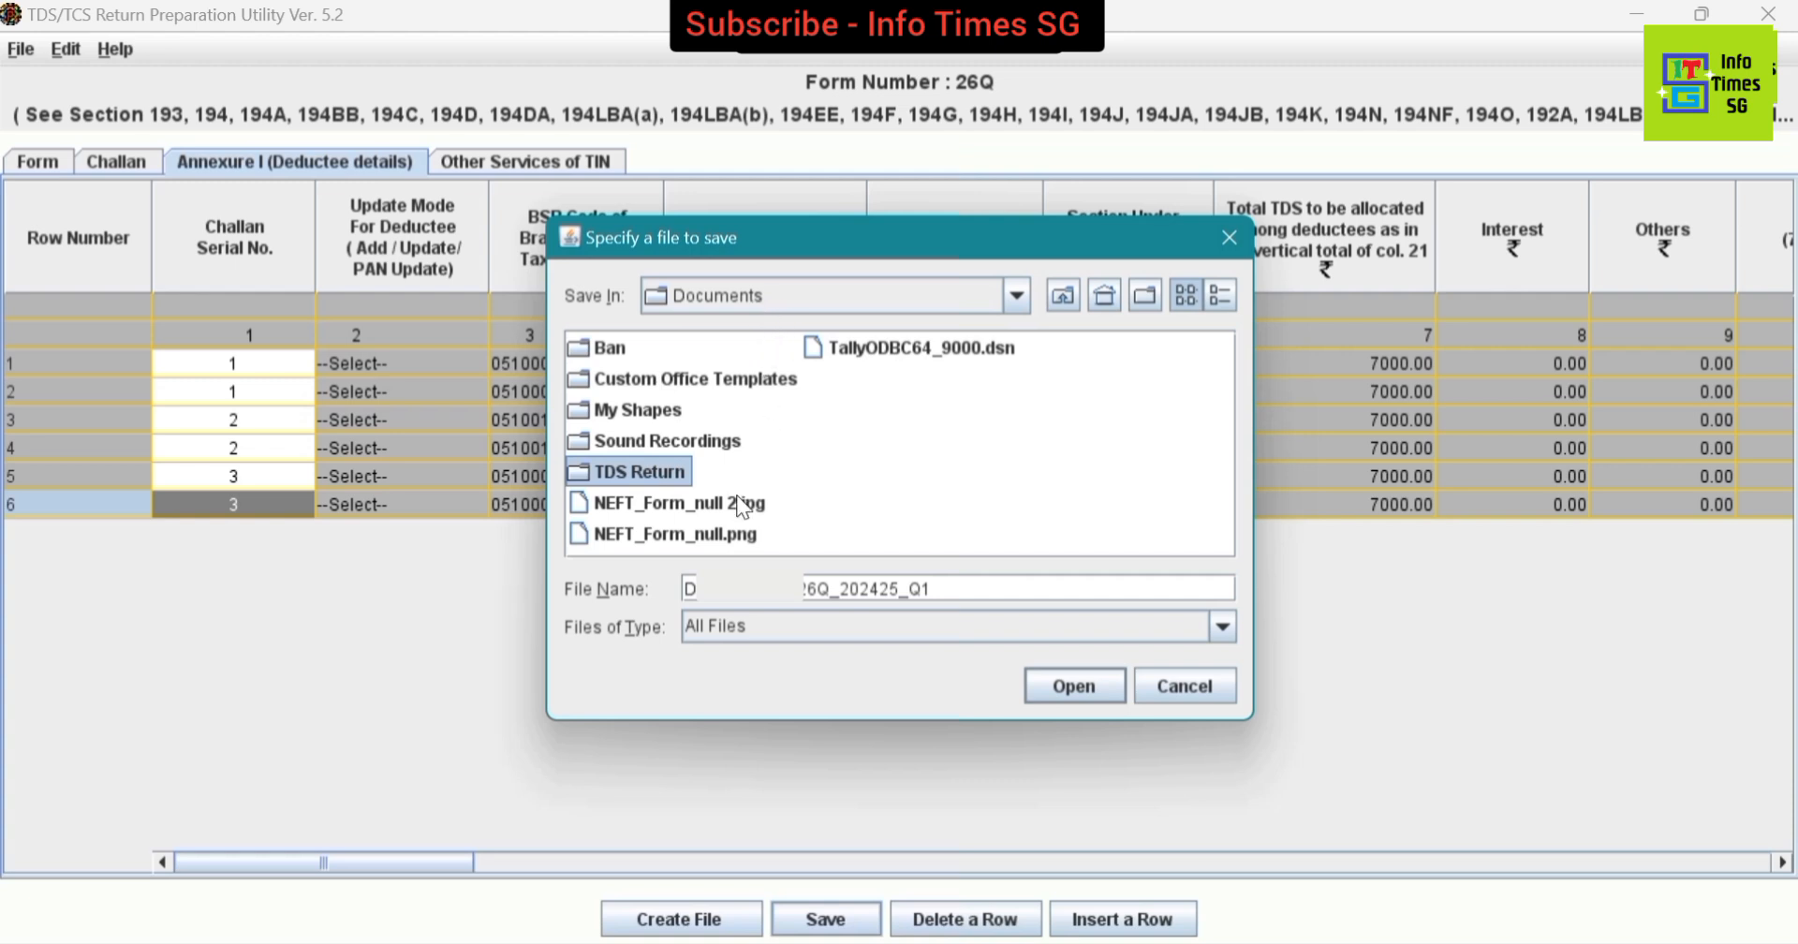
left_click(833, 296)
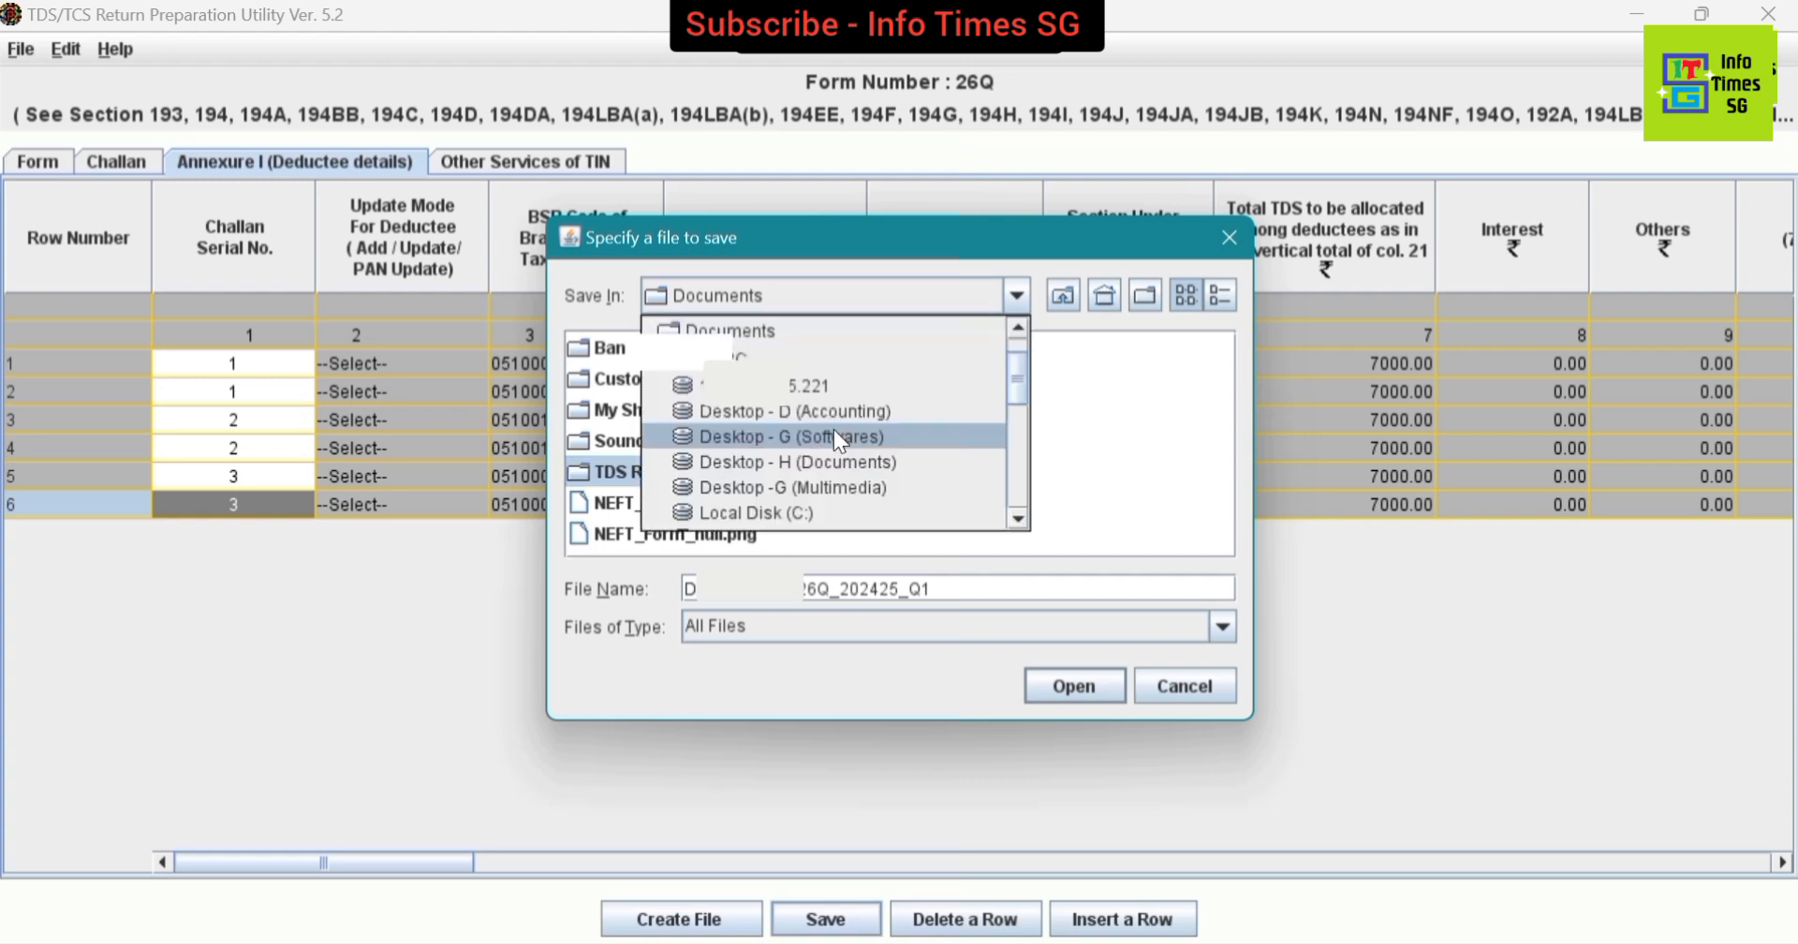
left_click(940, 296)
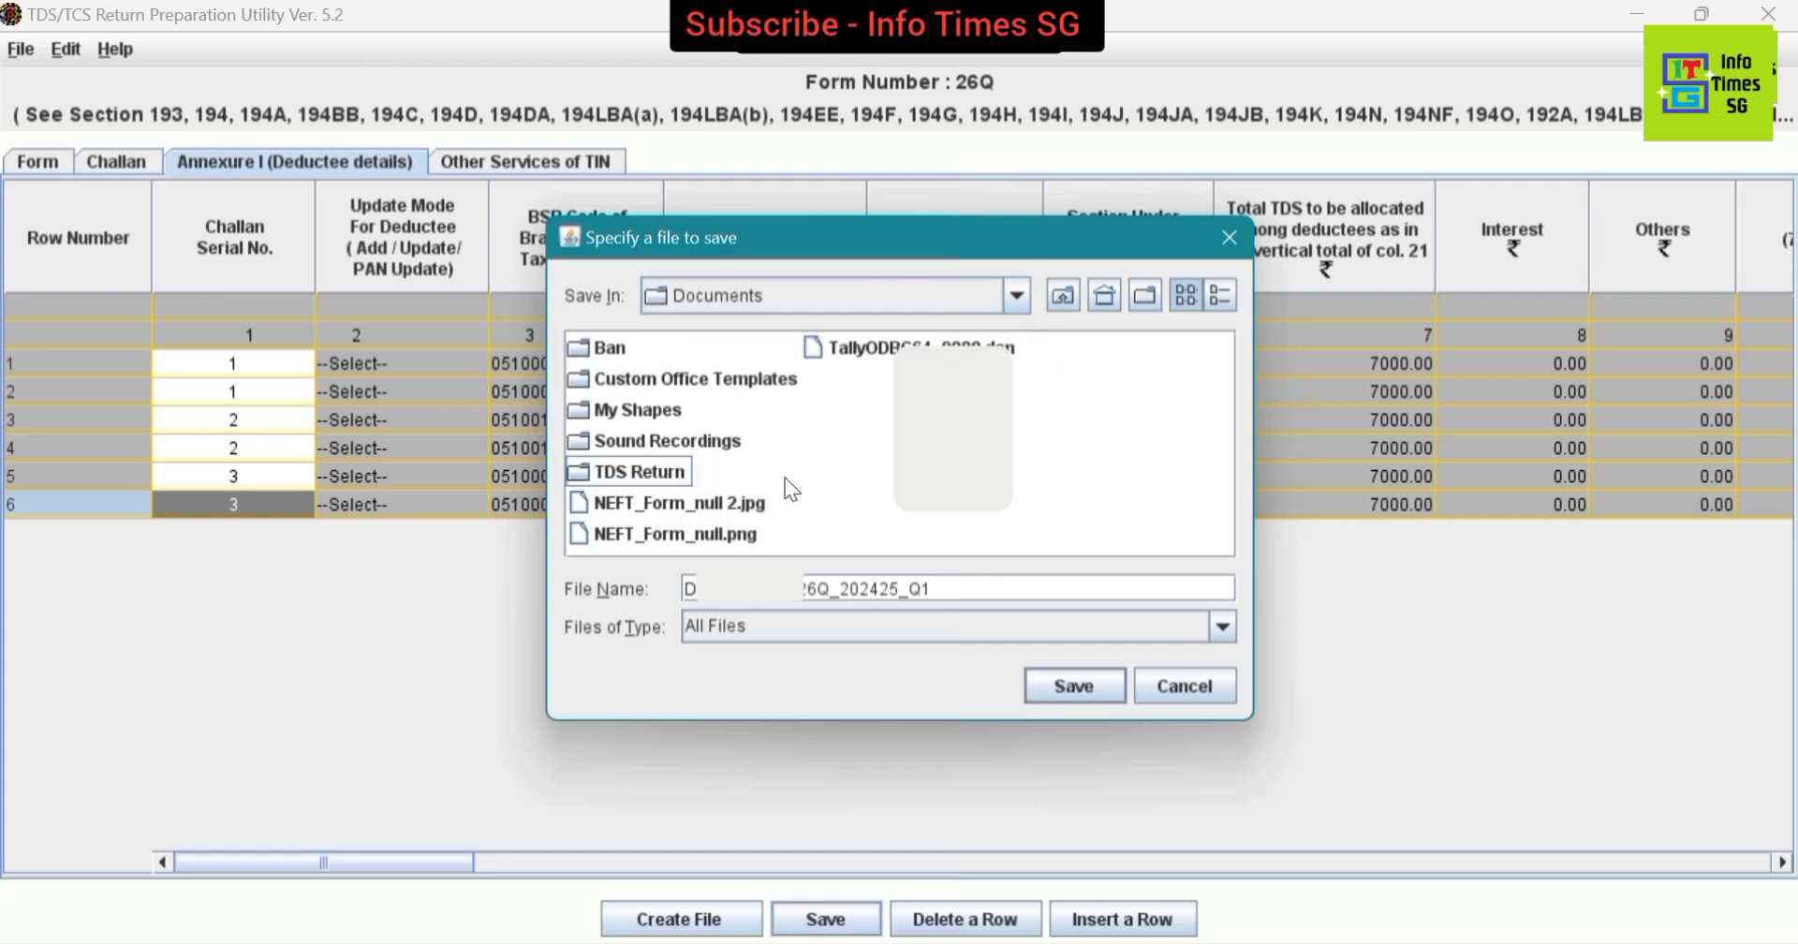
double_click(658, 471)
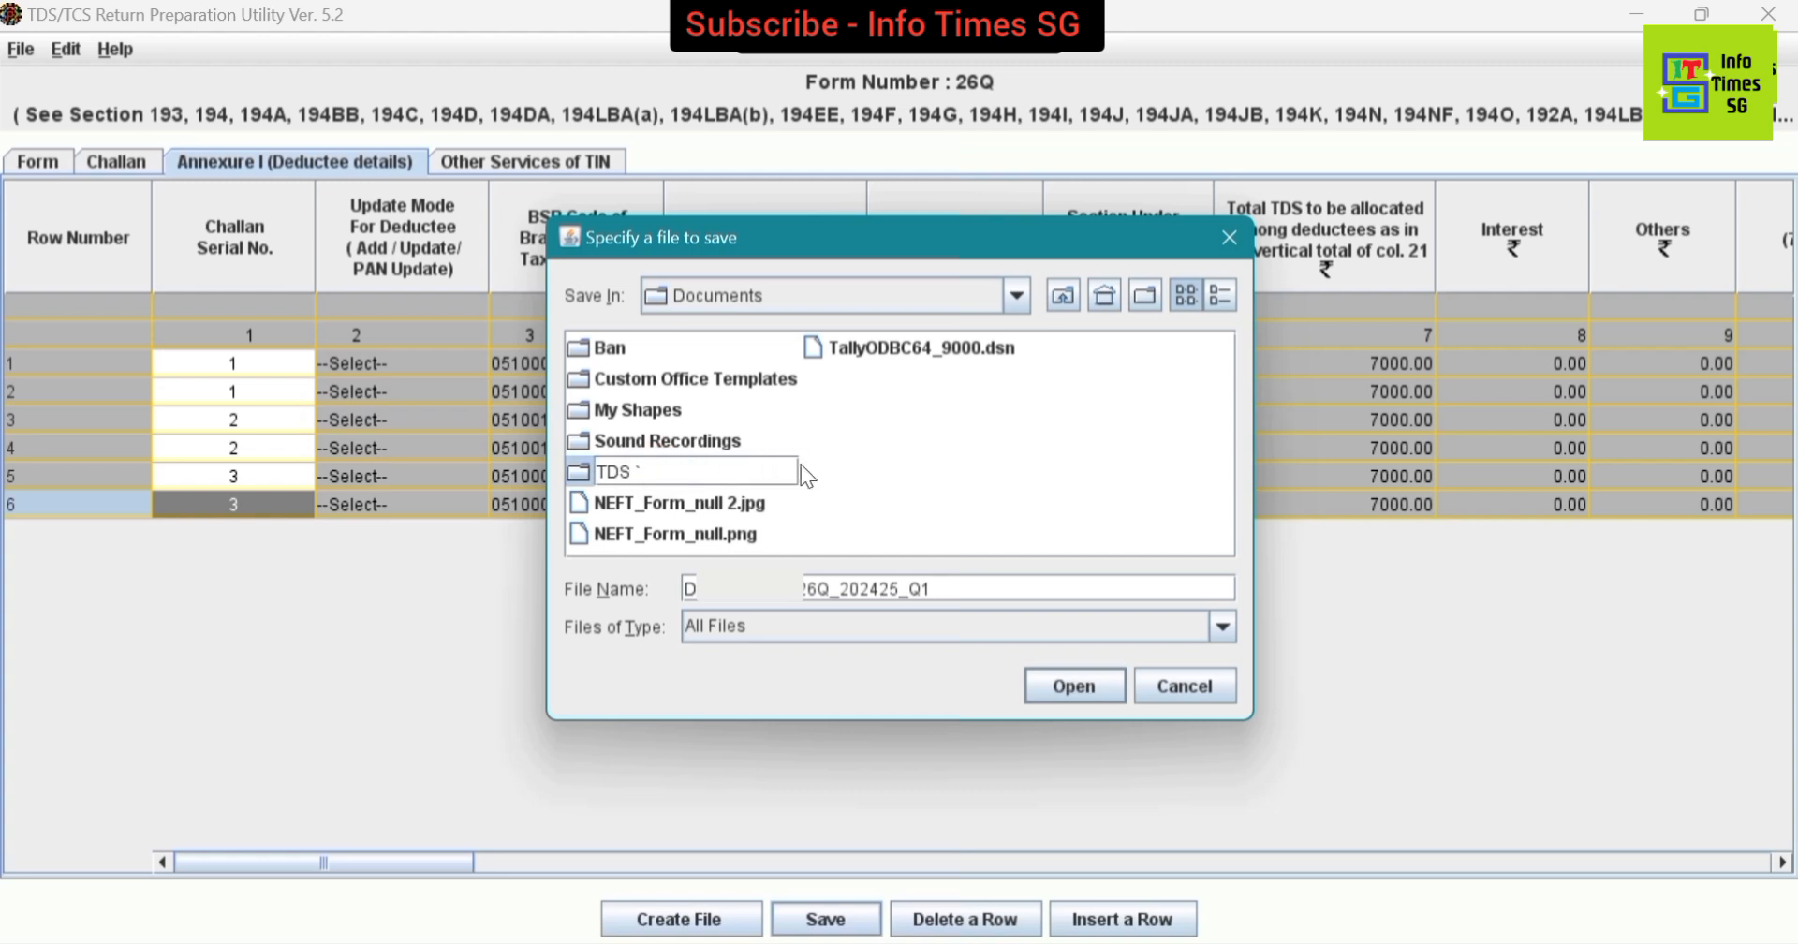
key("Escape")
left_click(1058, 682)
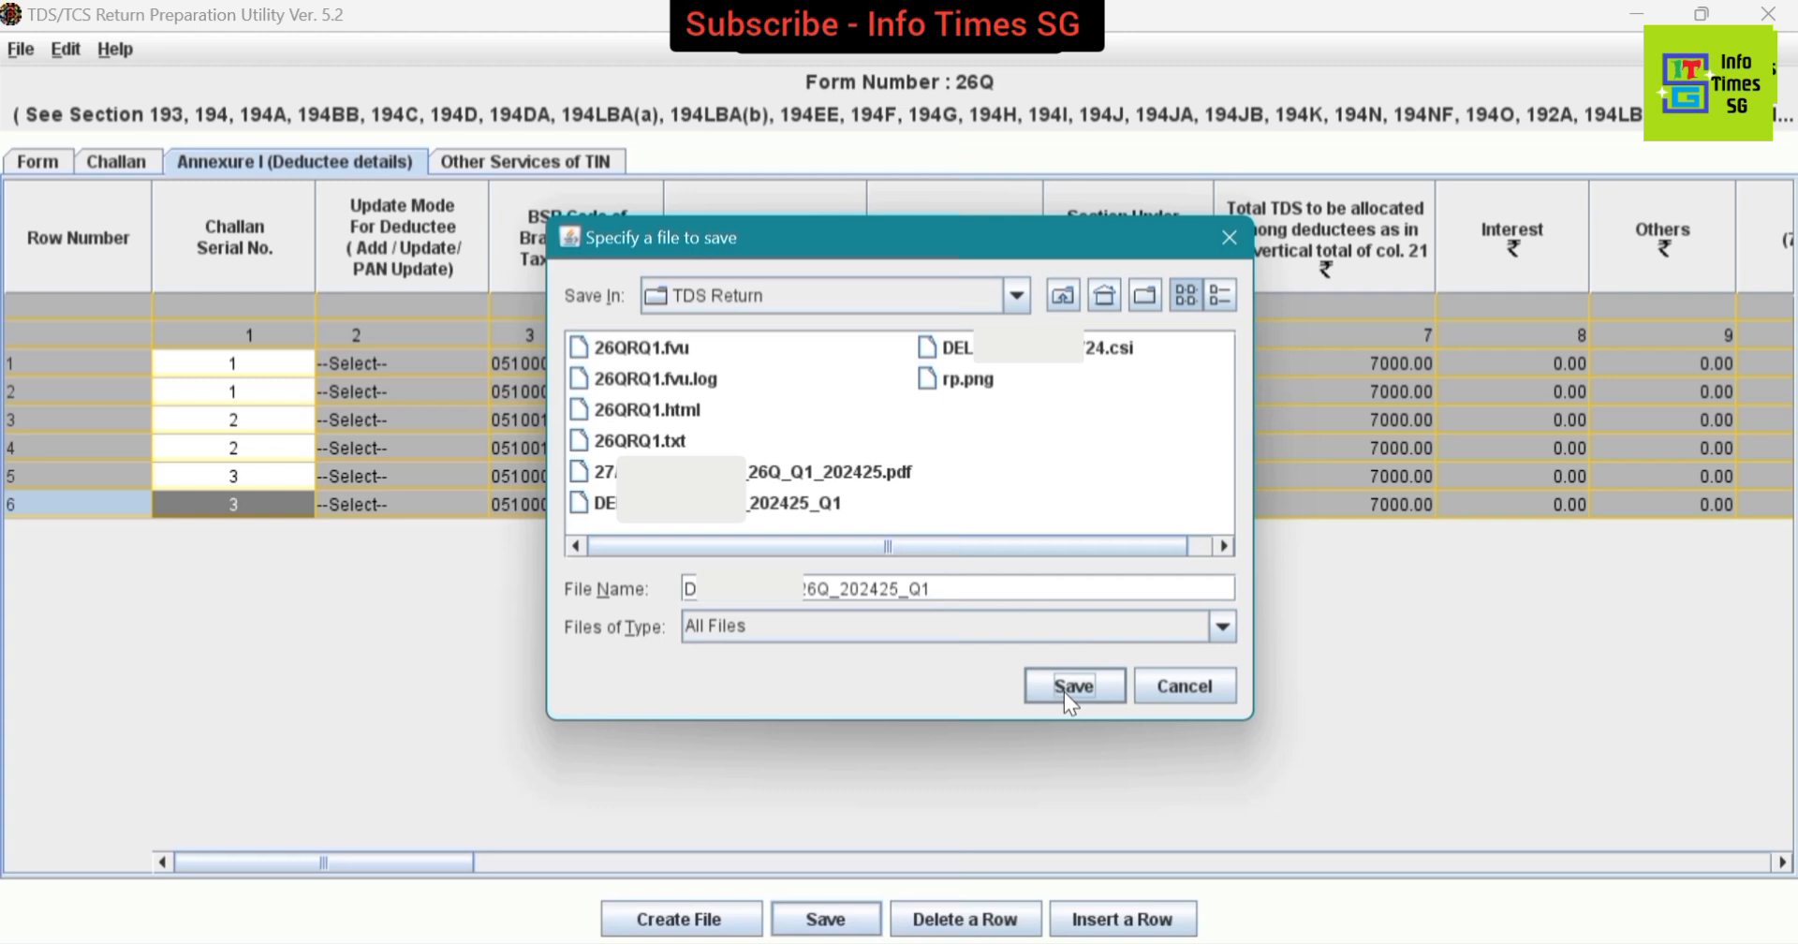
left_click(1075, 687)
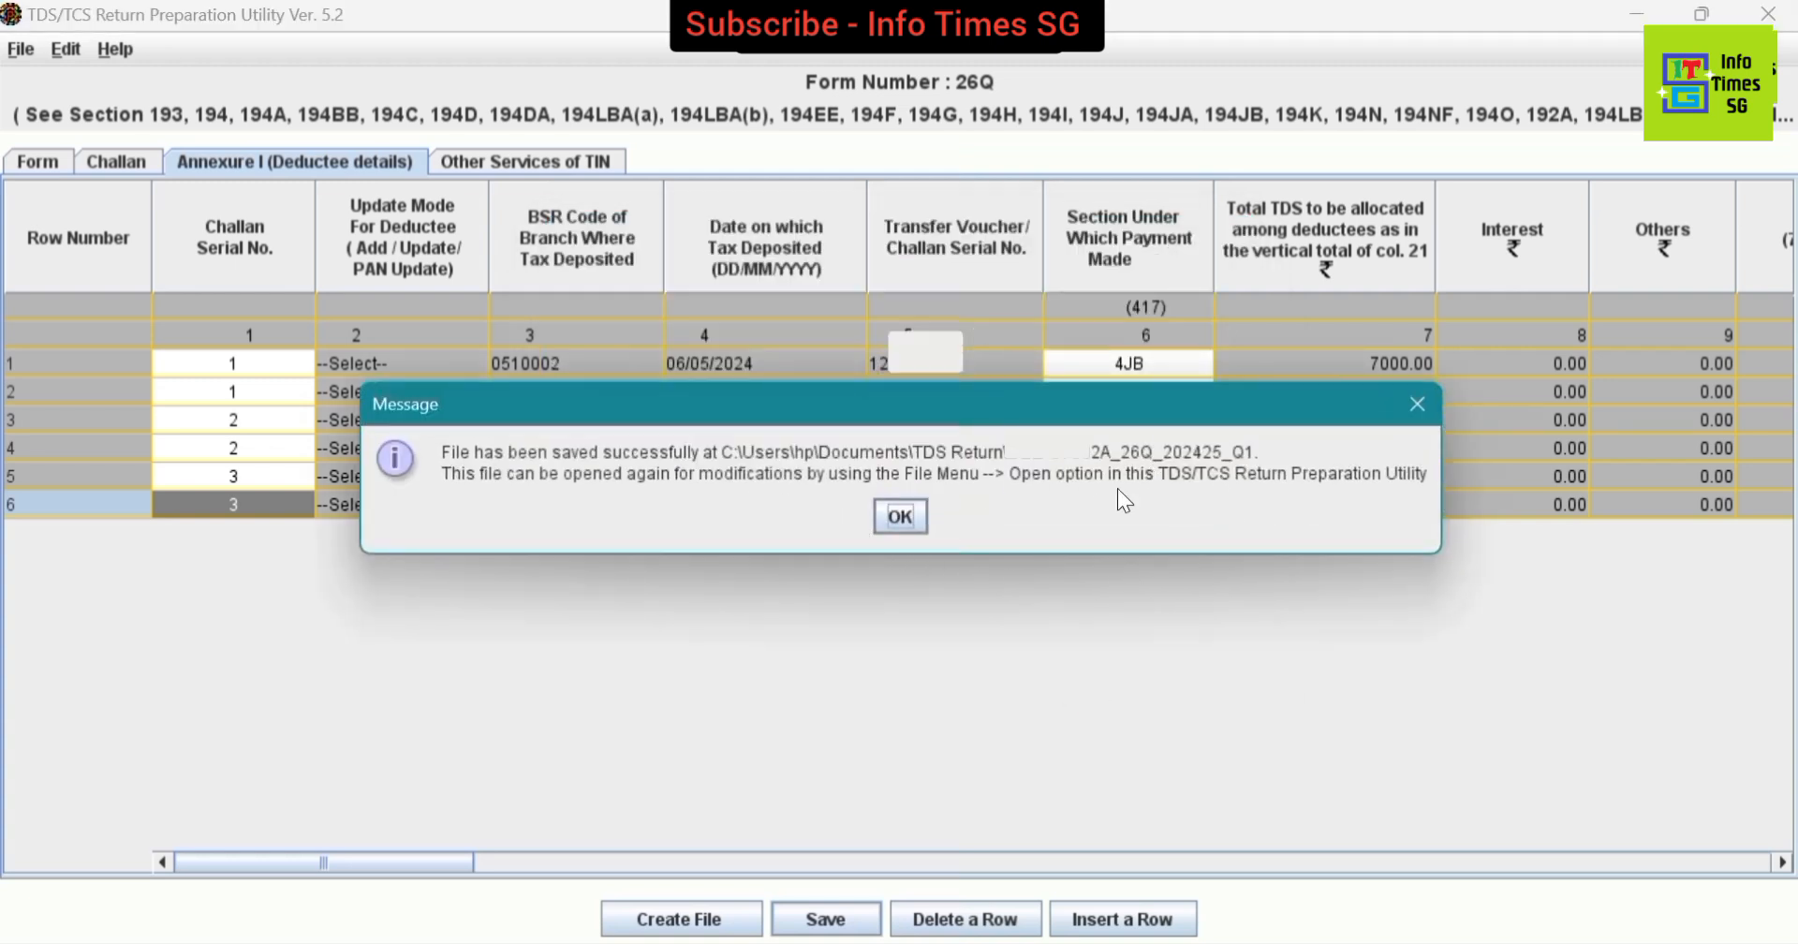
left_click(900, 516)
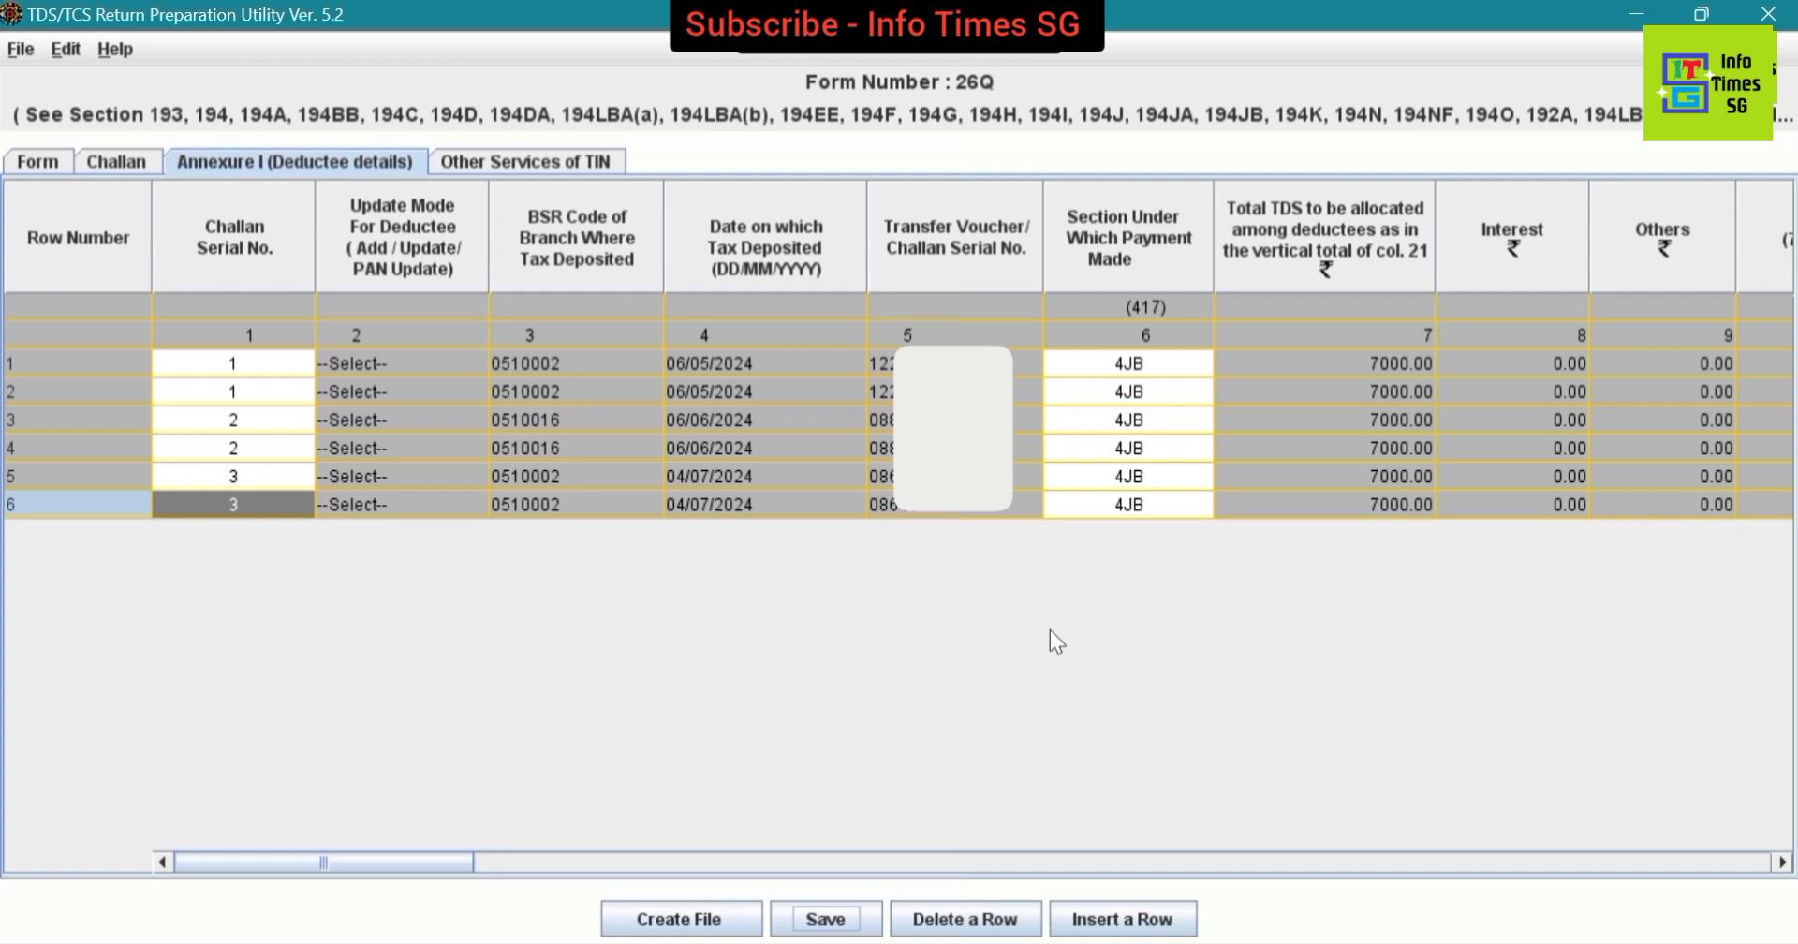
- Switch to Chrome, search Google for "income tax" and open the Income Tax Department home page
left_click(672, 923)
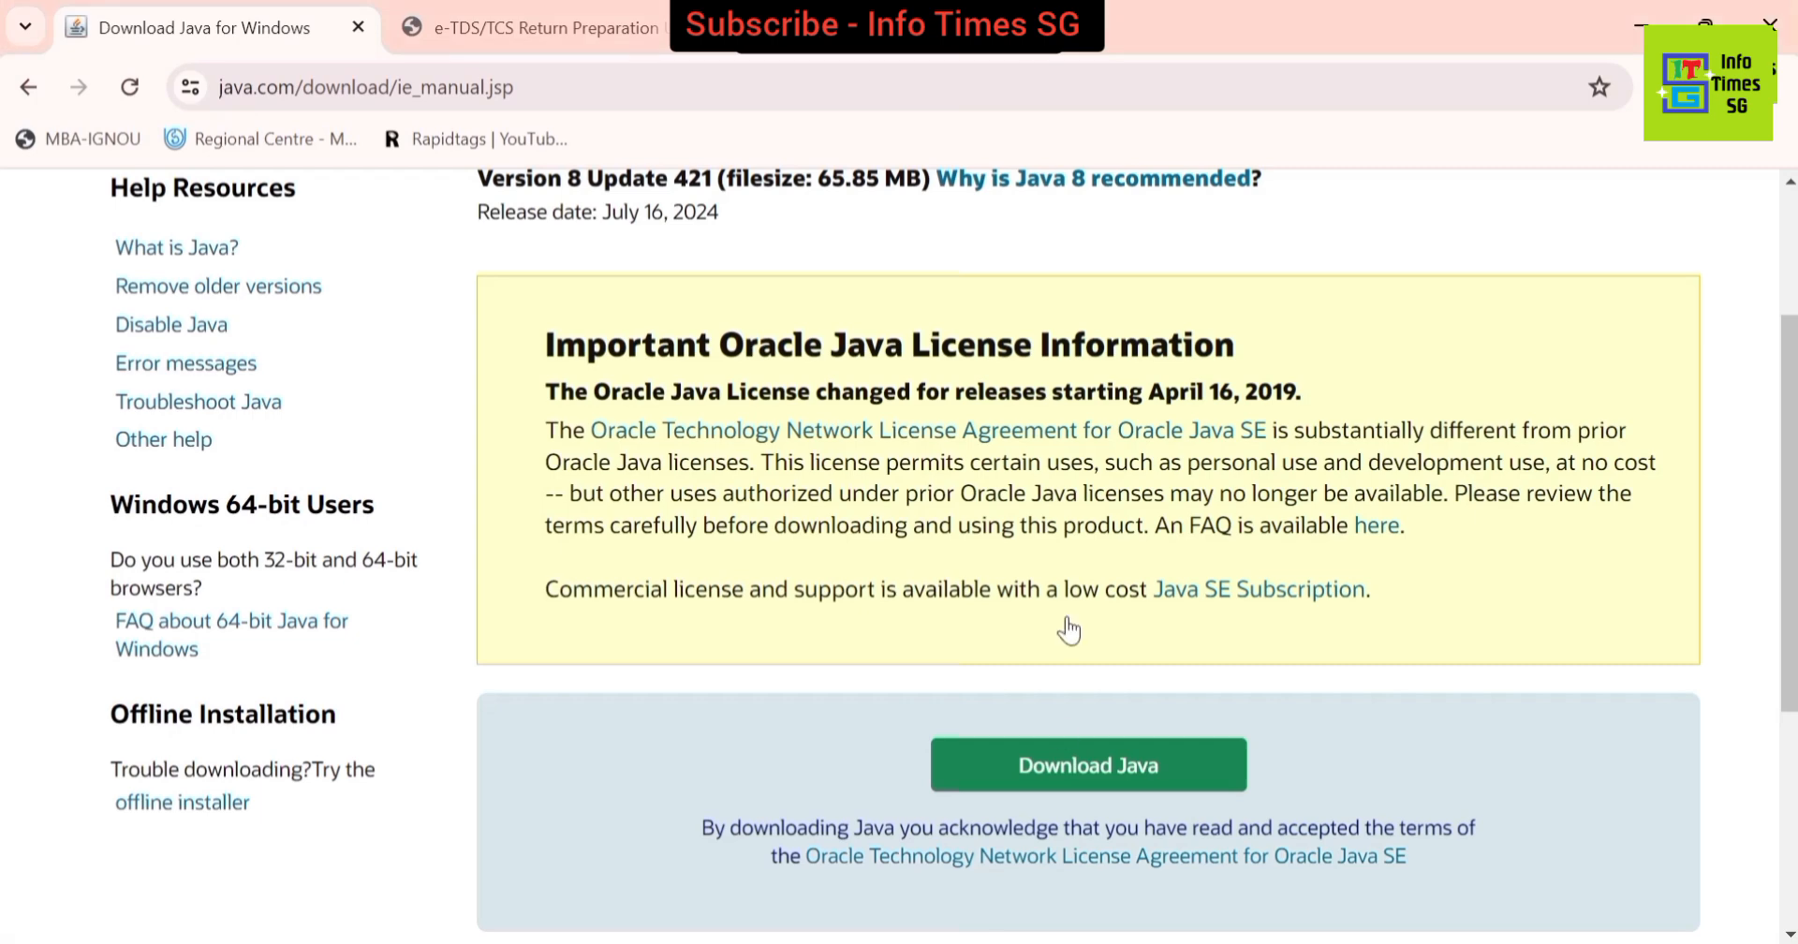
left_click(743, 28)
left_click(314, 94)
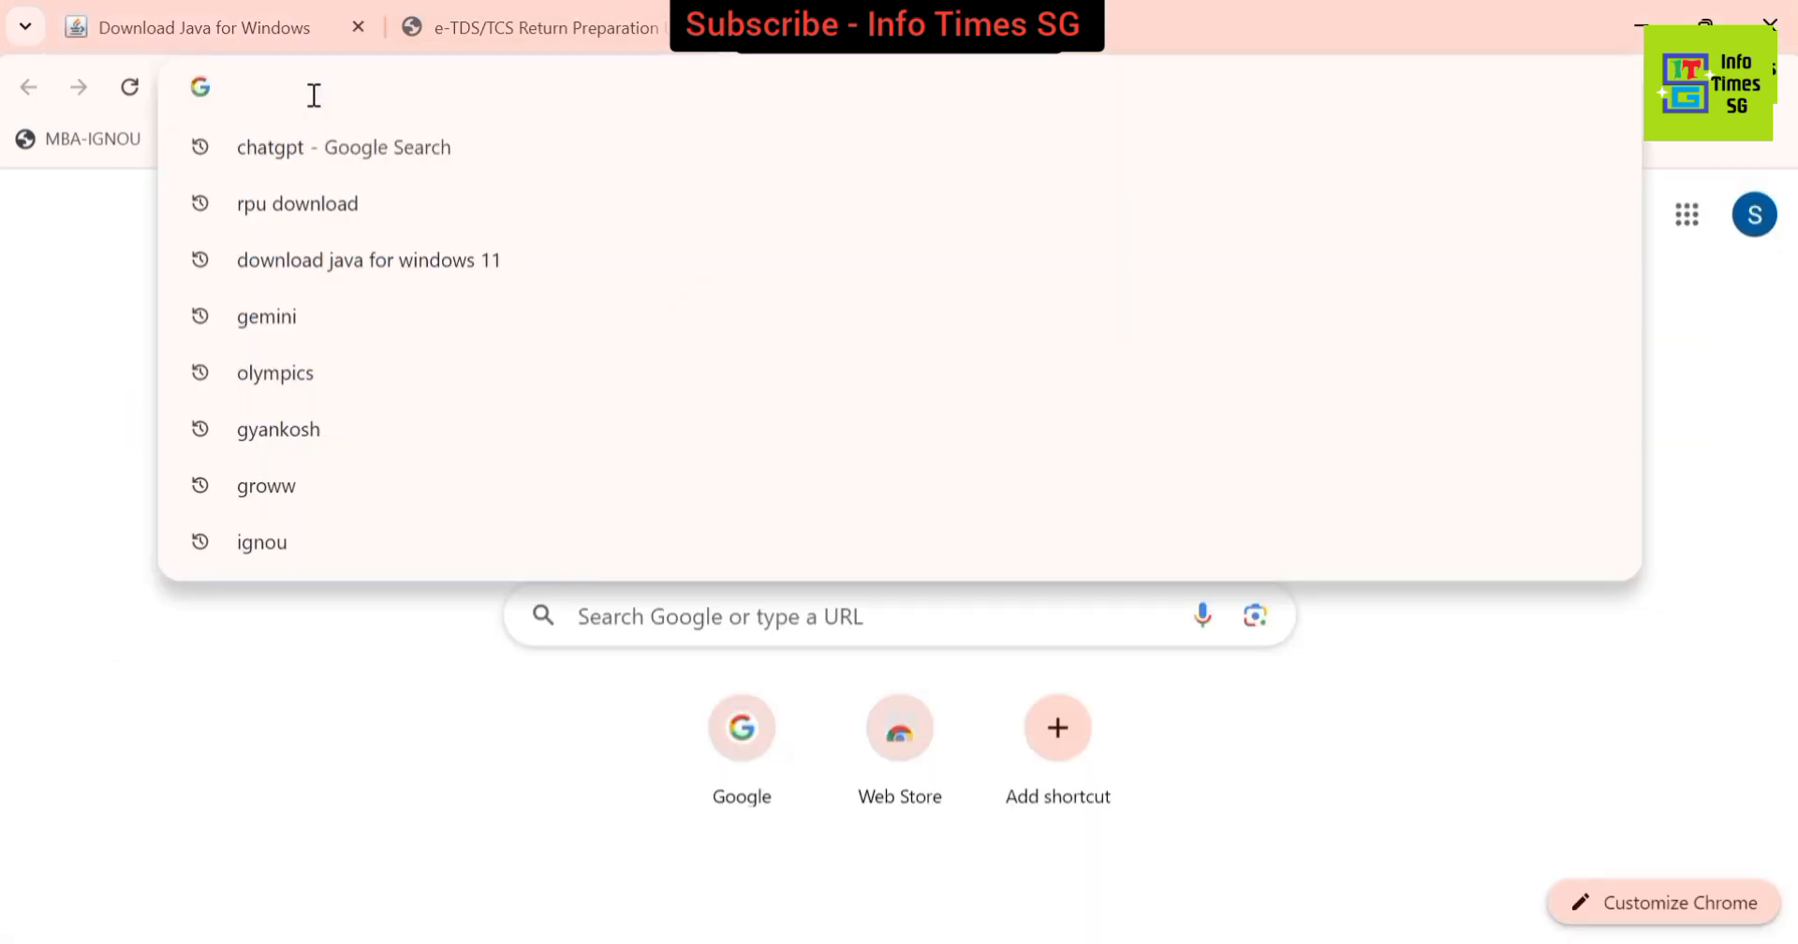
type("incometax")
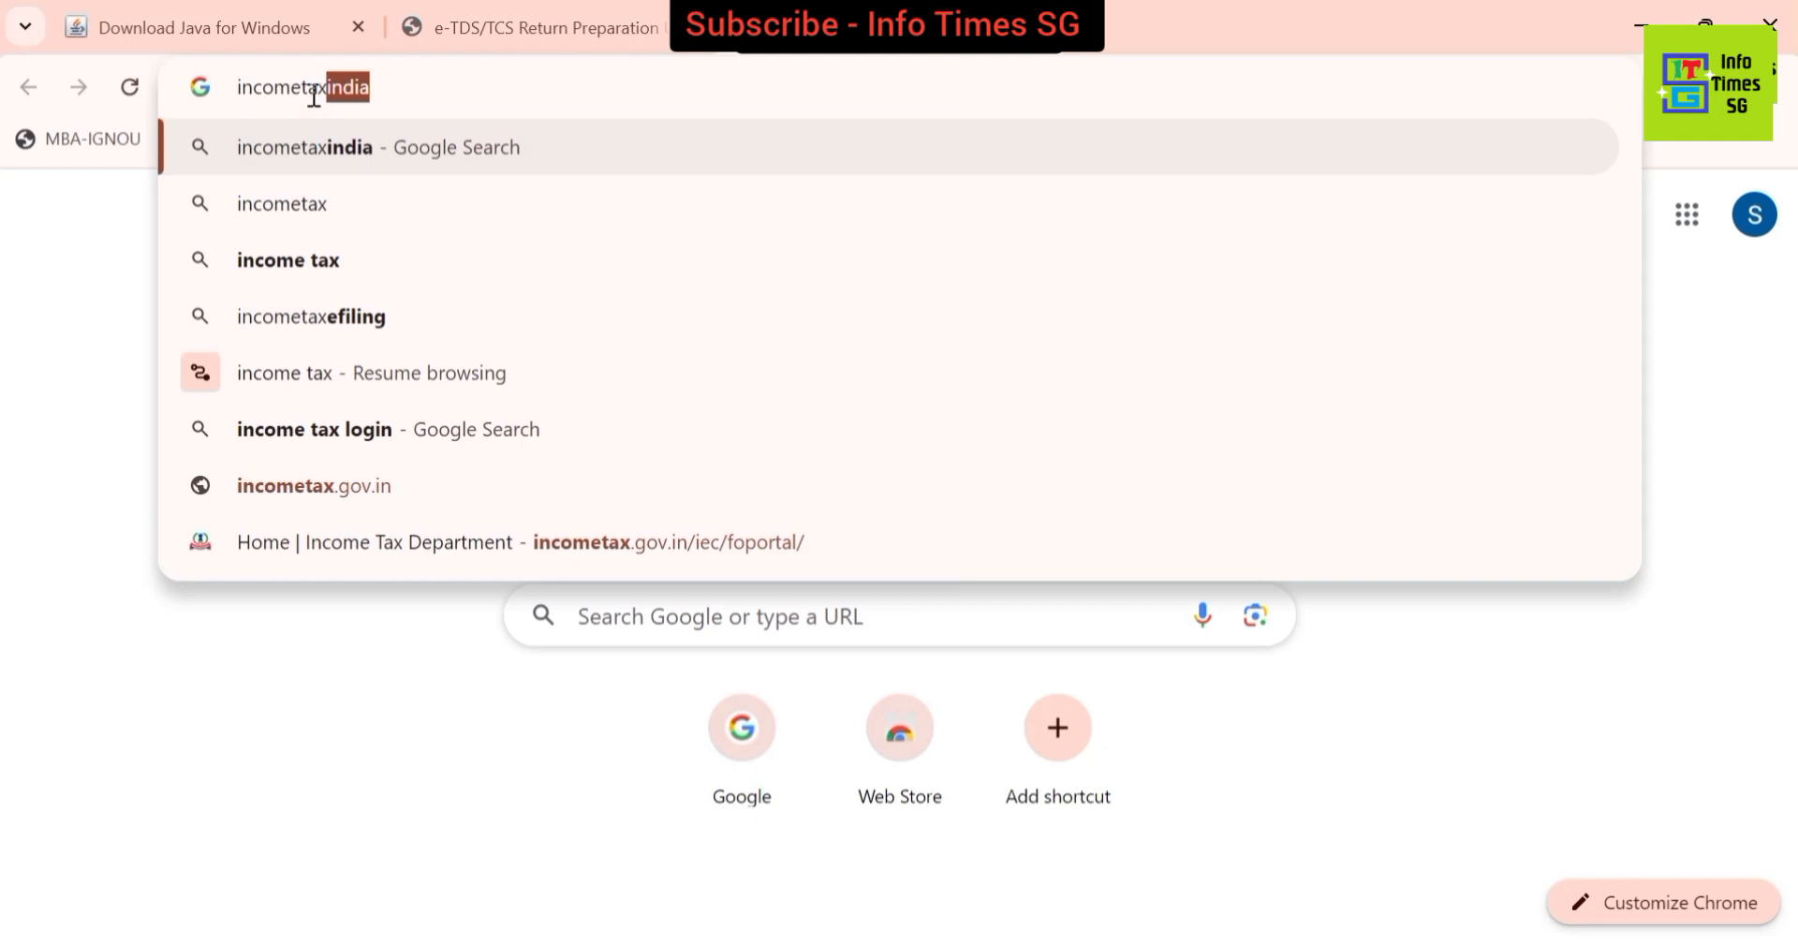
key("Down")
key("Down")
key("Return")
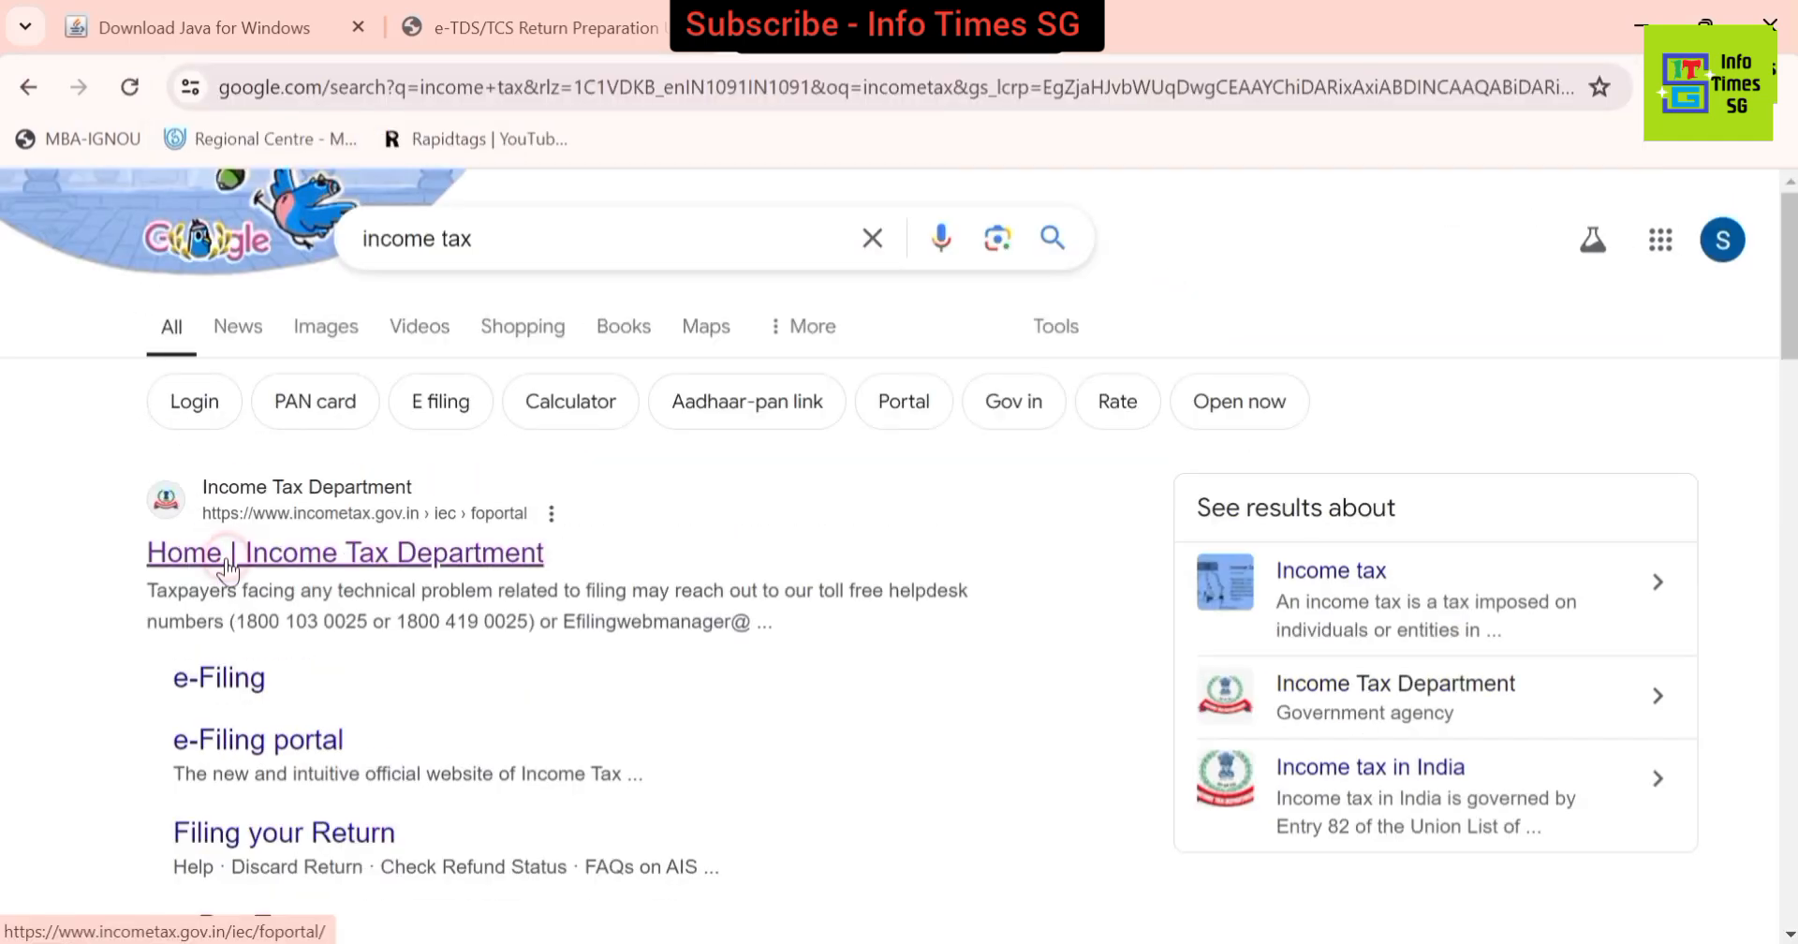
left_click(226, 558)
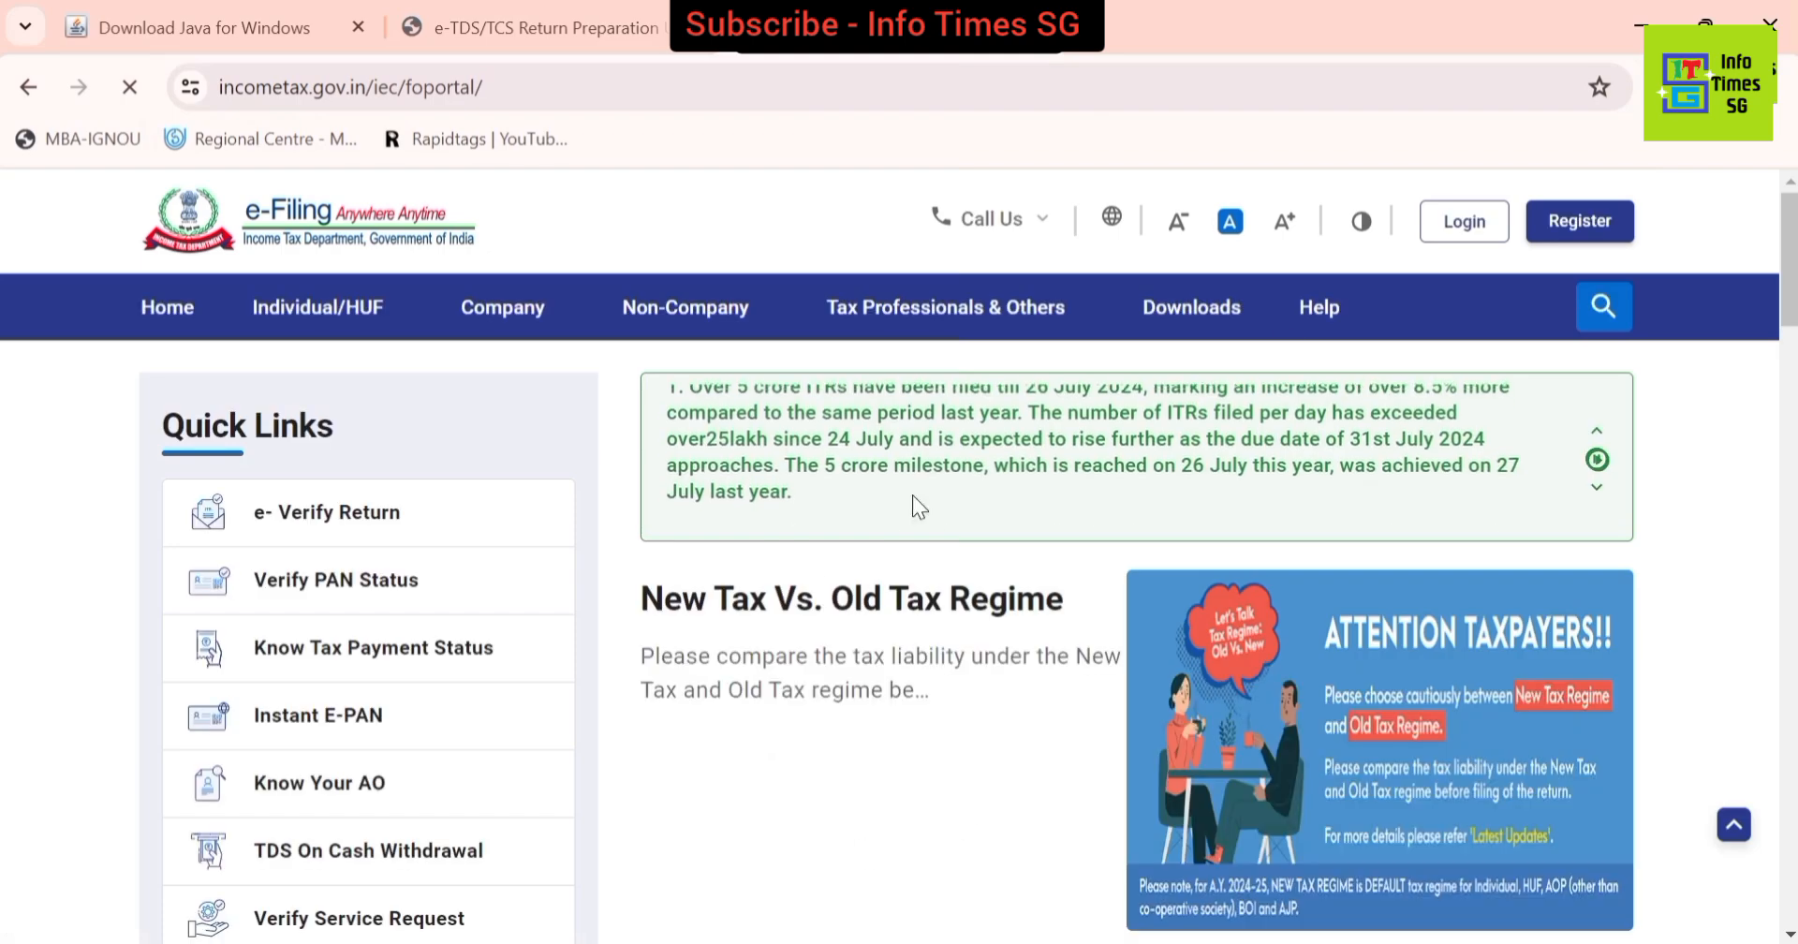
- Log in to the e-Filing account with the filled-in user ID, confirming the secure access message and entering the account password
left_click(1467, 224)
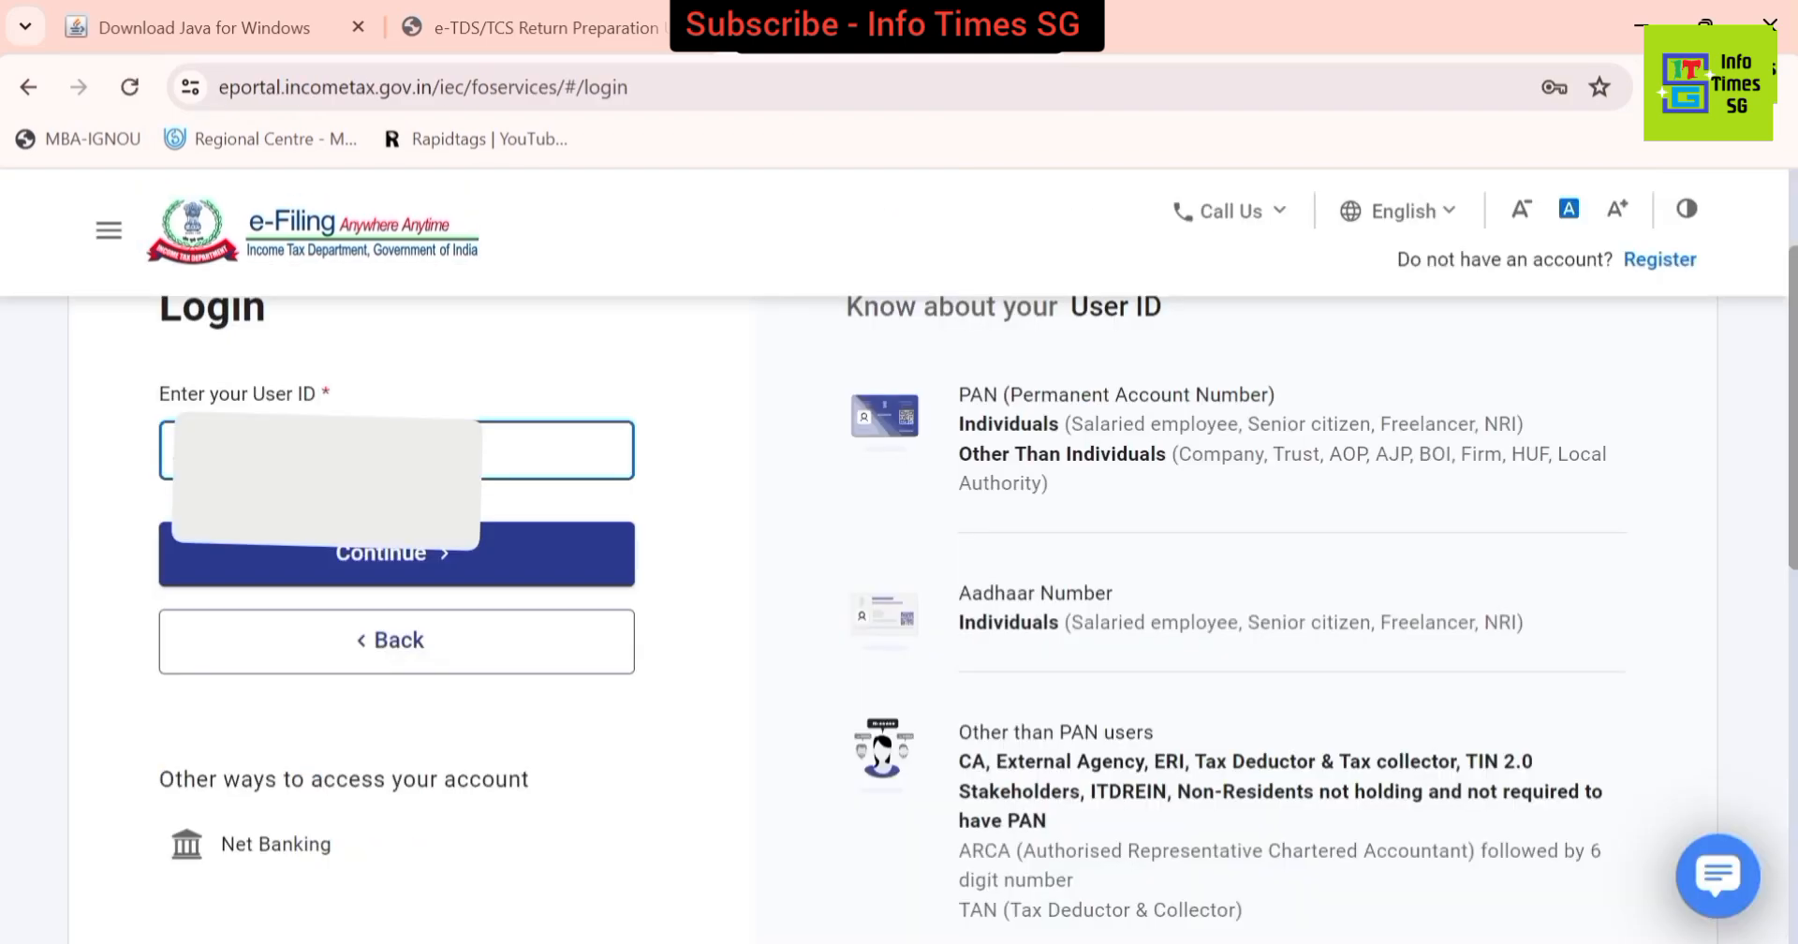
left_click(401, 552)
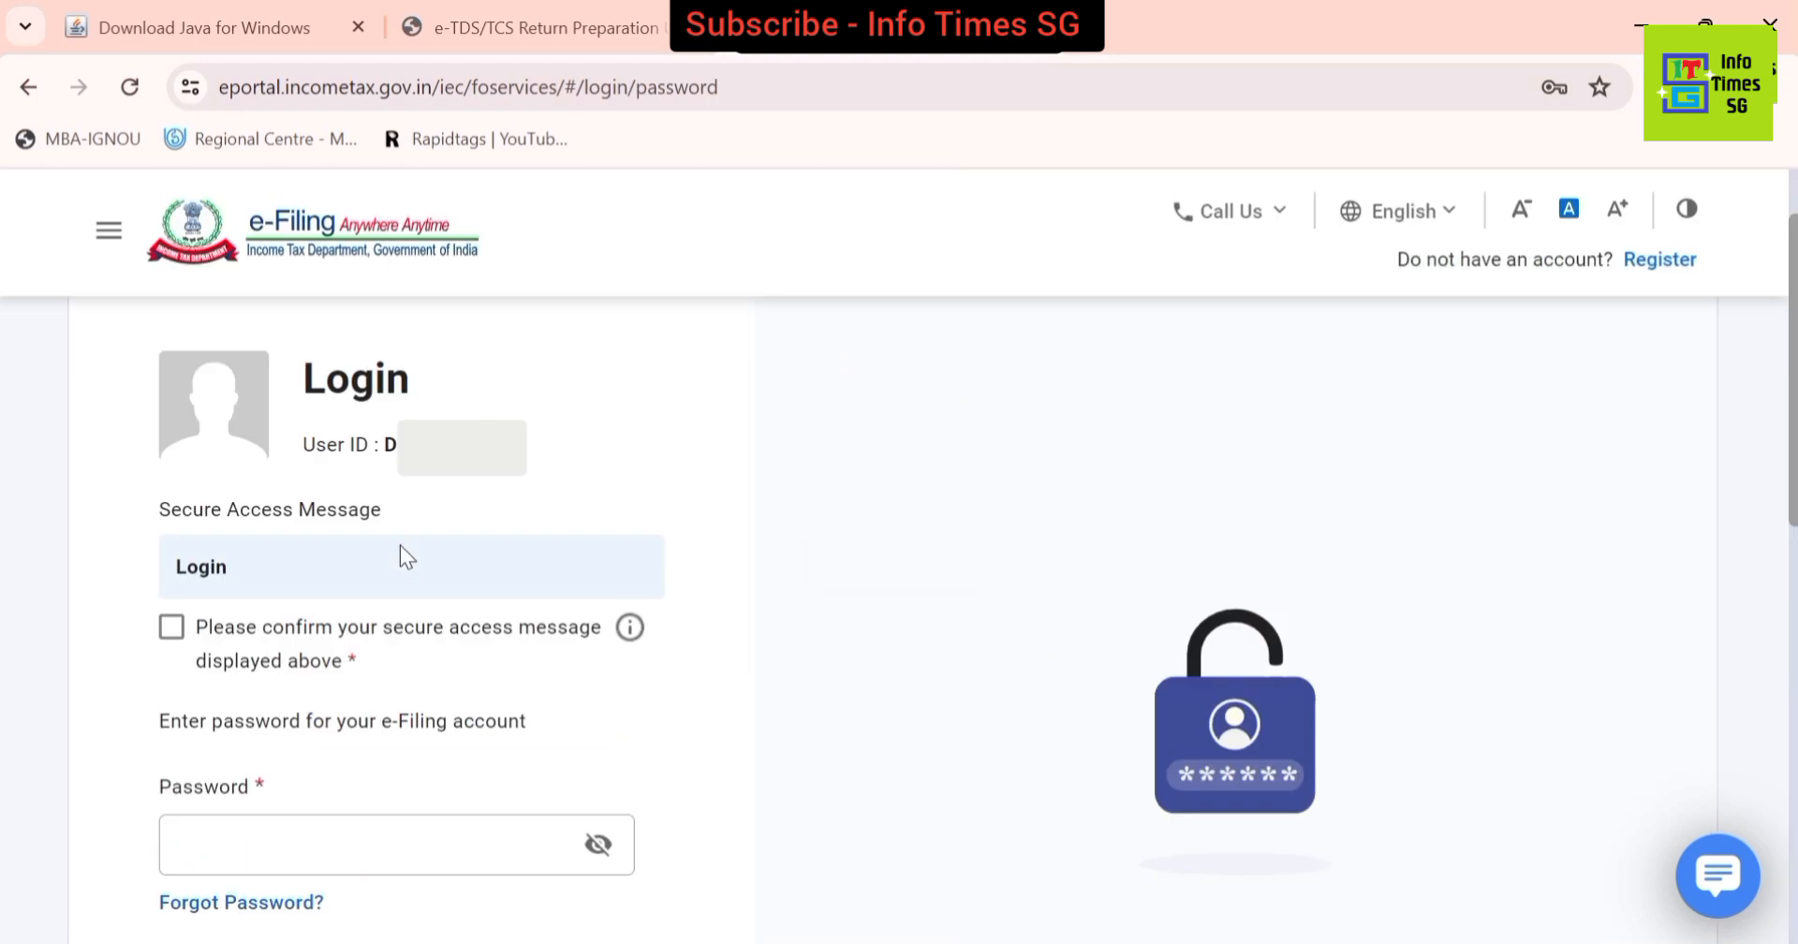
left_click(172, 635)
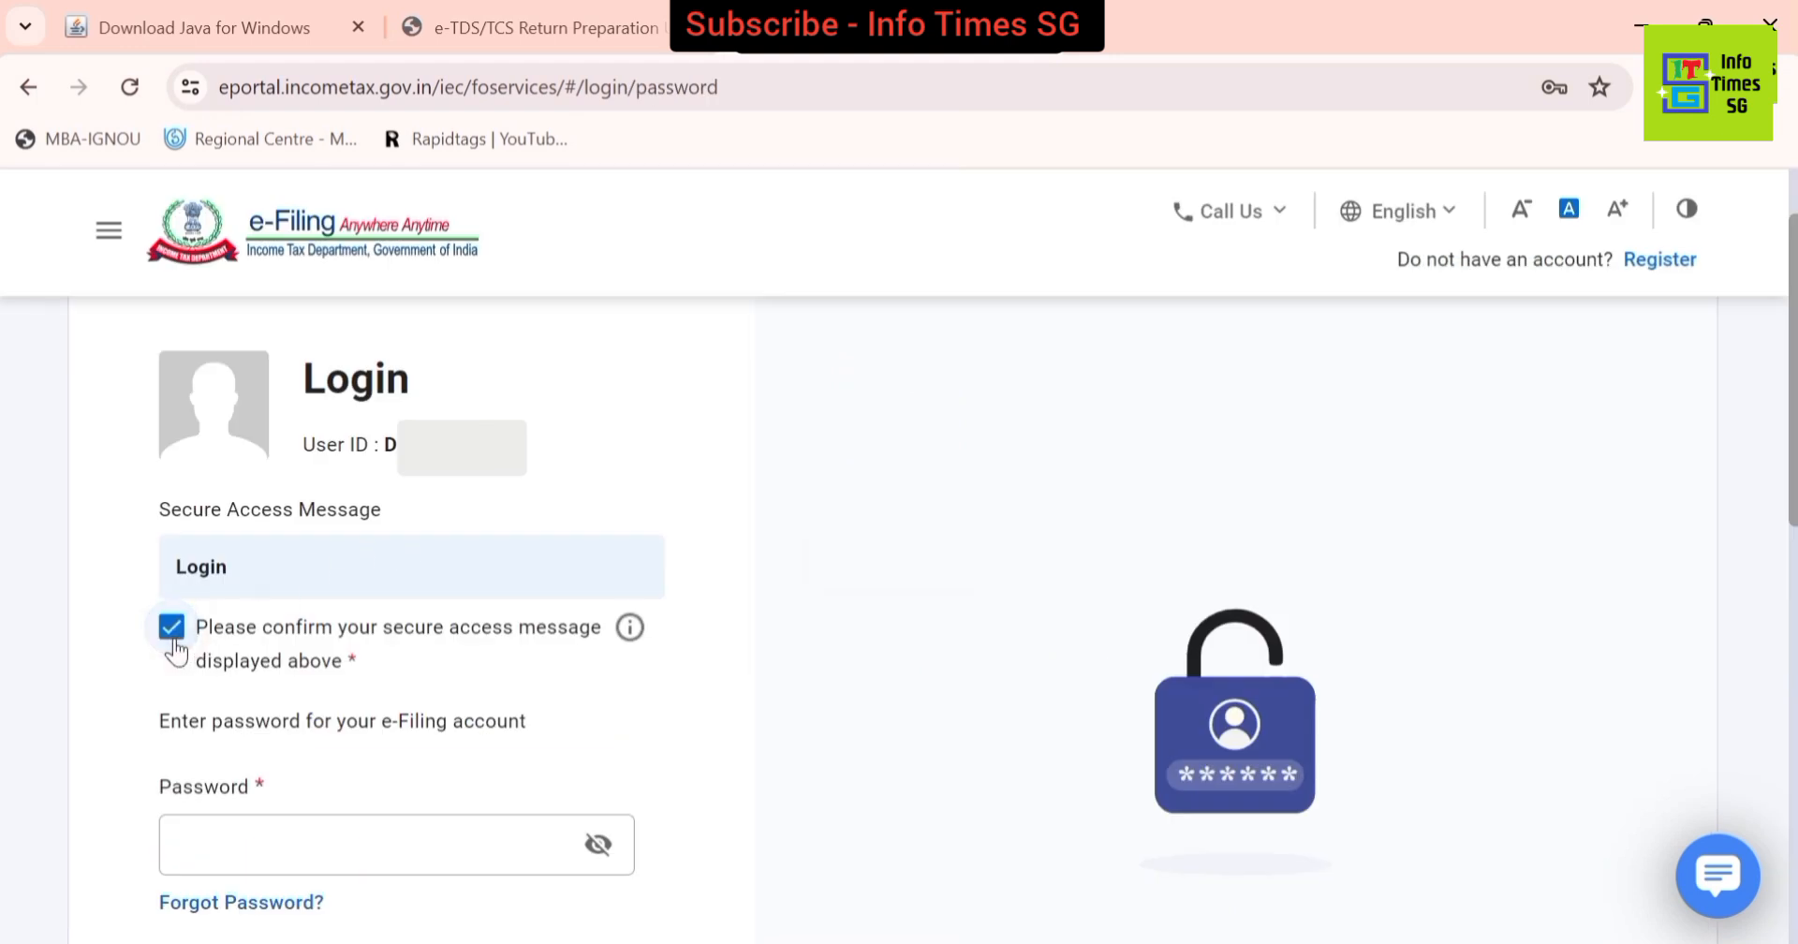
left_click(228, 835)
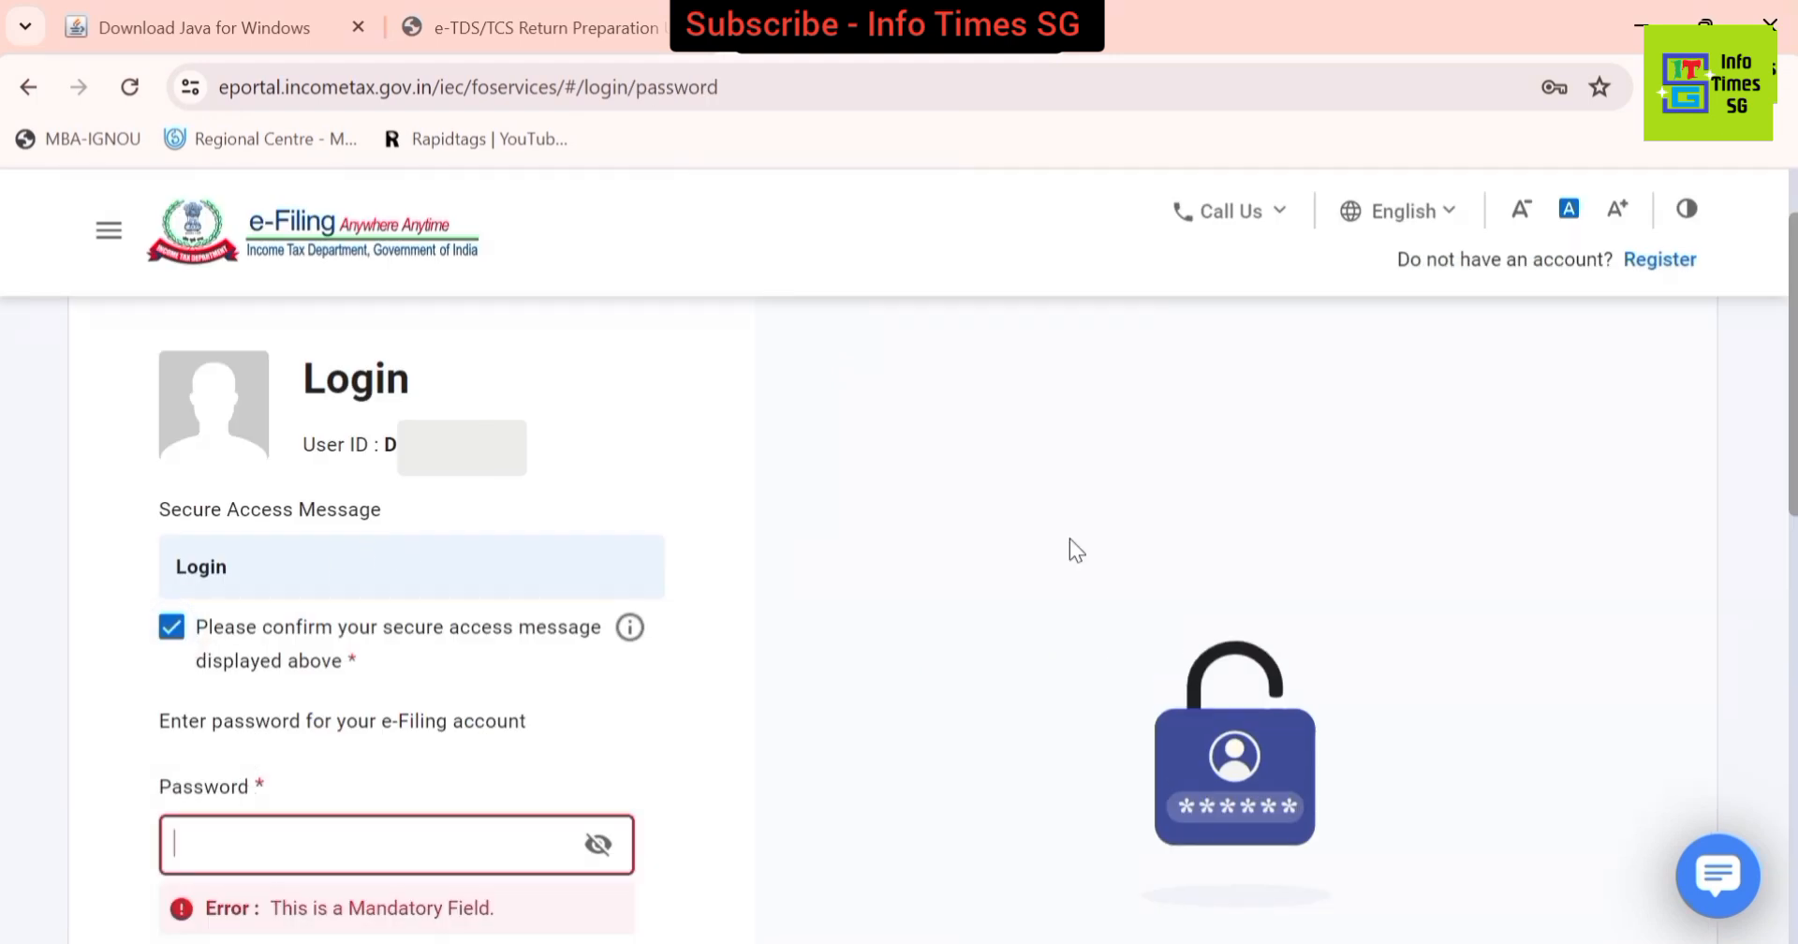
key("ctrl+v")
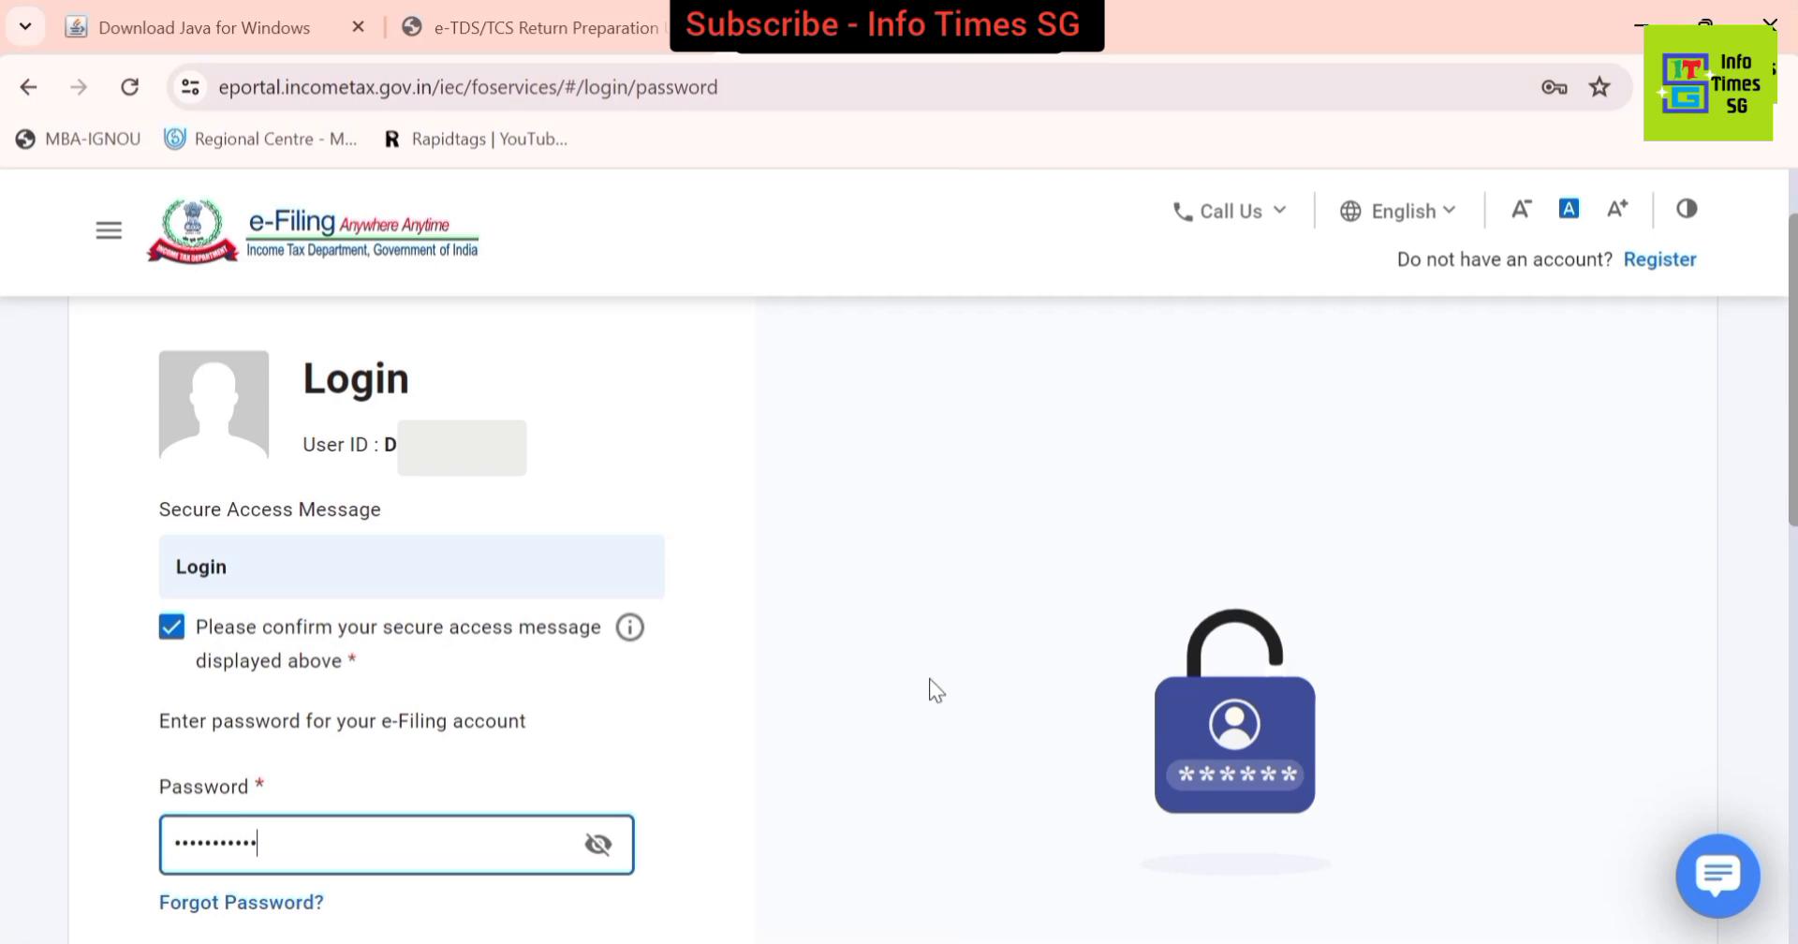
left_click(683, 757)
scroll(686, 731, "down", 2)
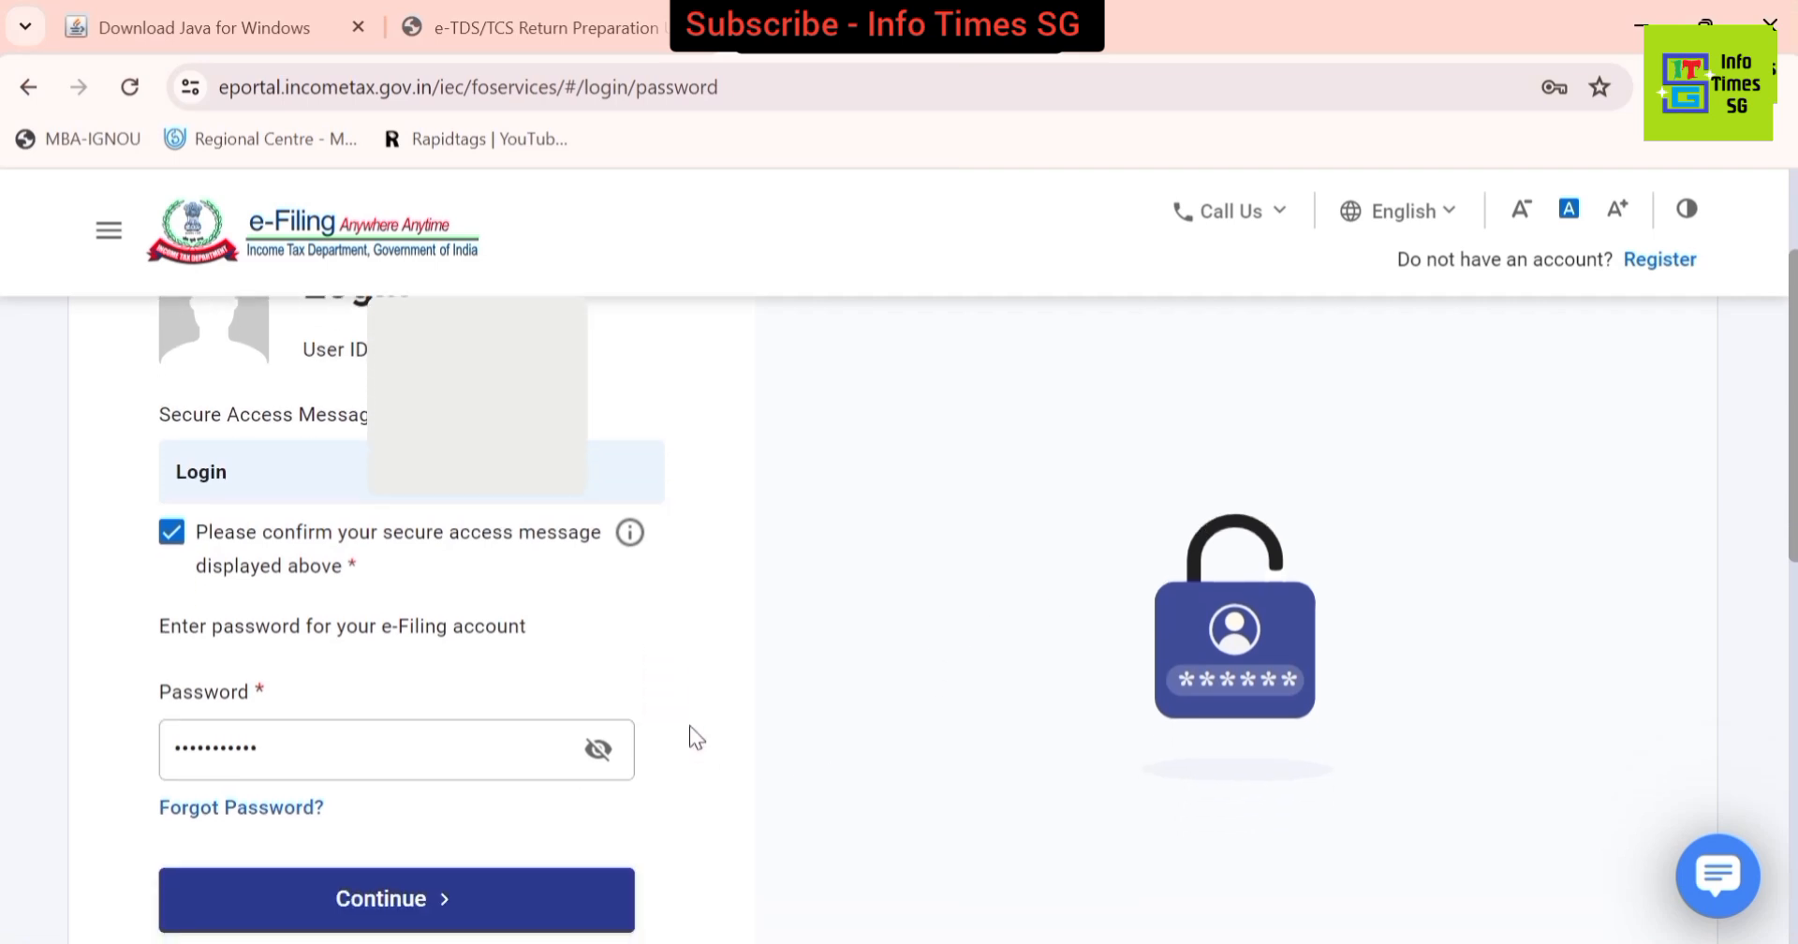
left_click(421, 832)
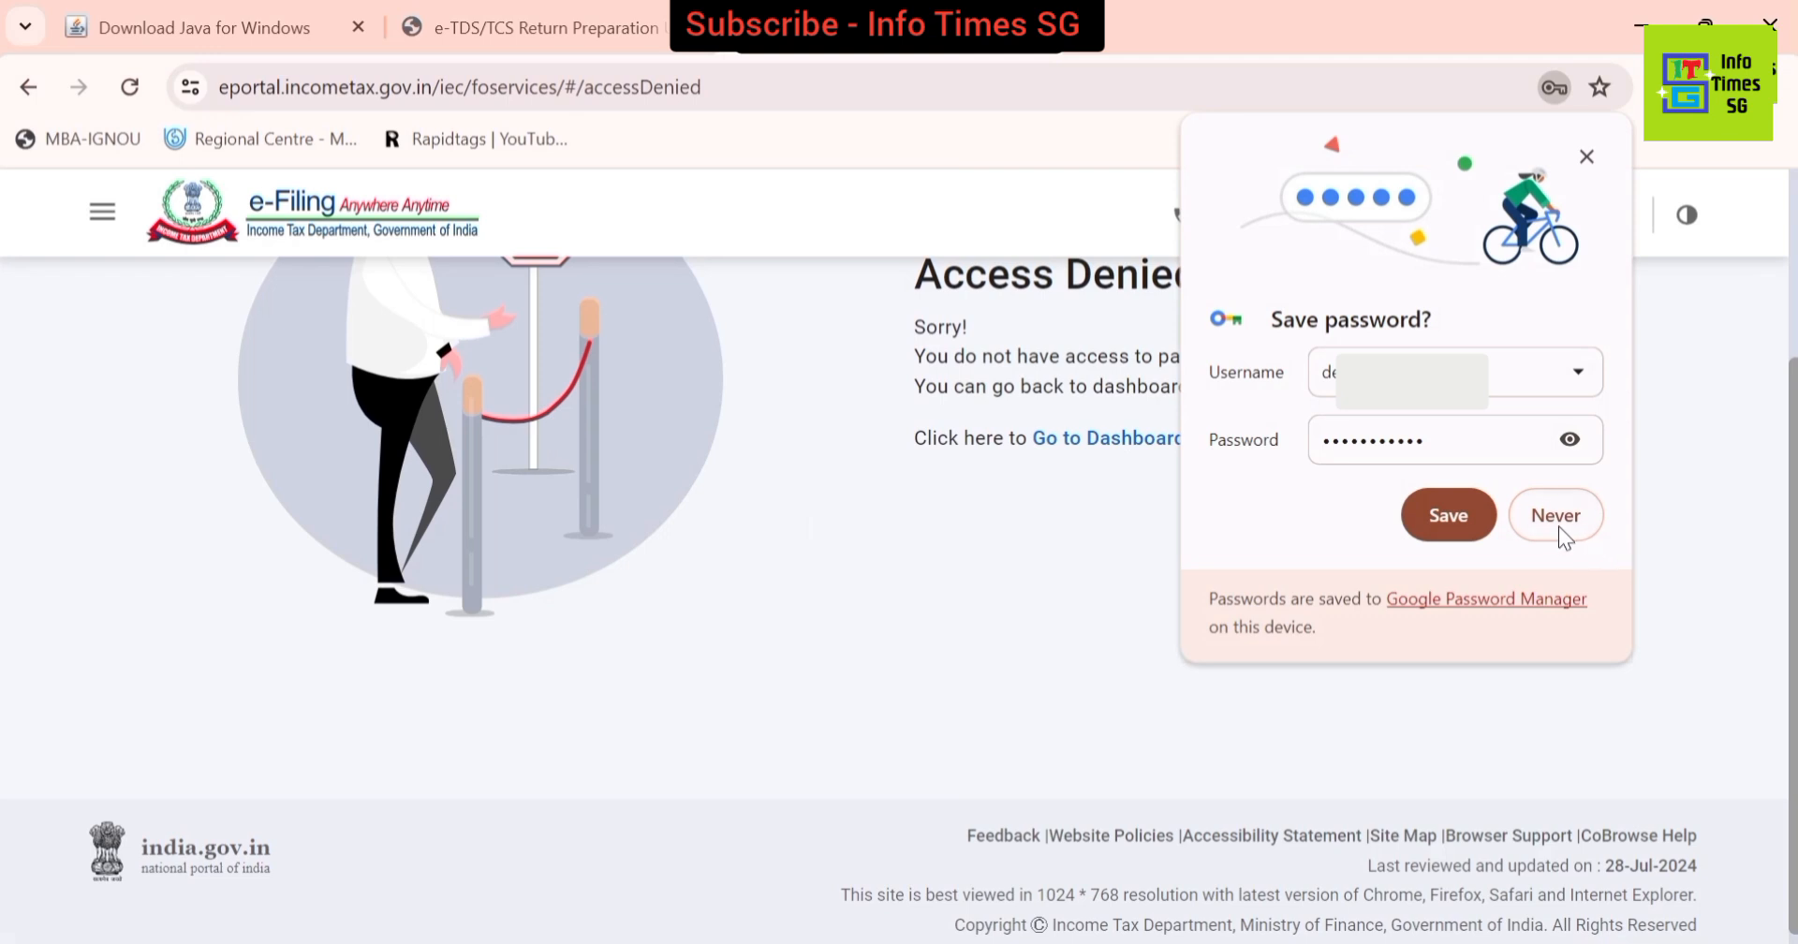
- Decline to store the password in the browser and go to the e-Filing dashboard
left_click(1557, 520)
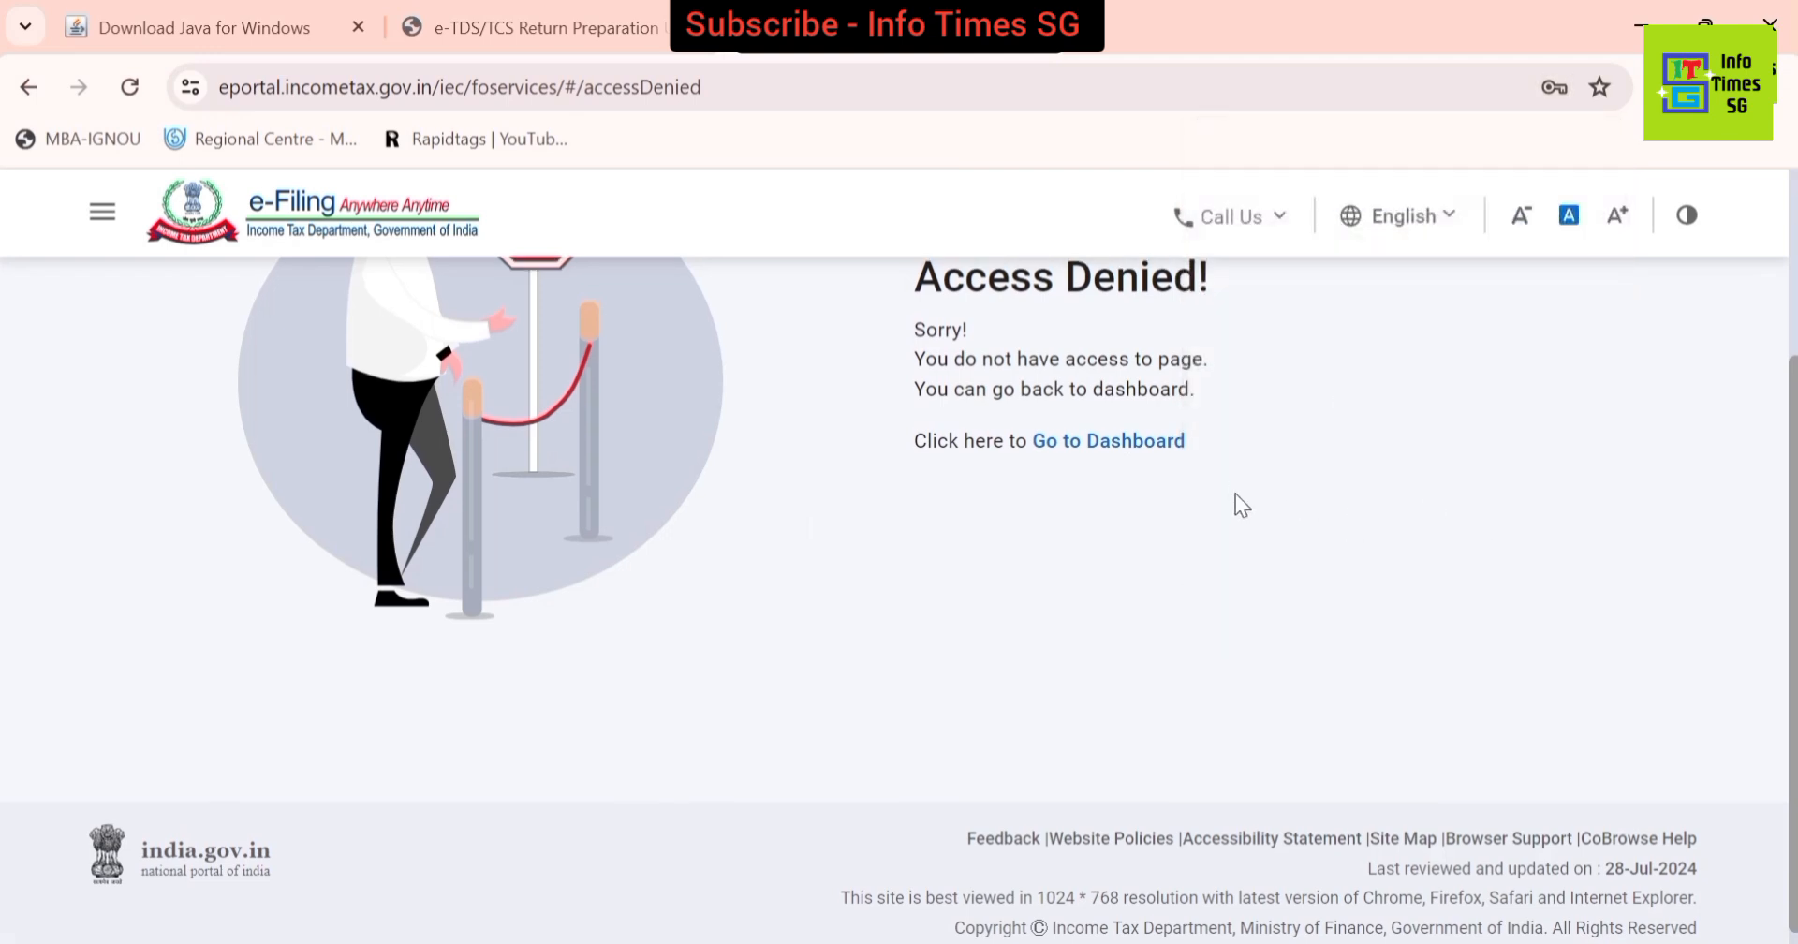
scroll(1235, 492, "up", 2)
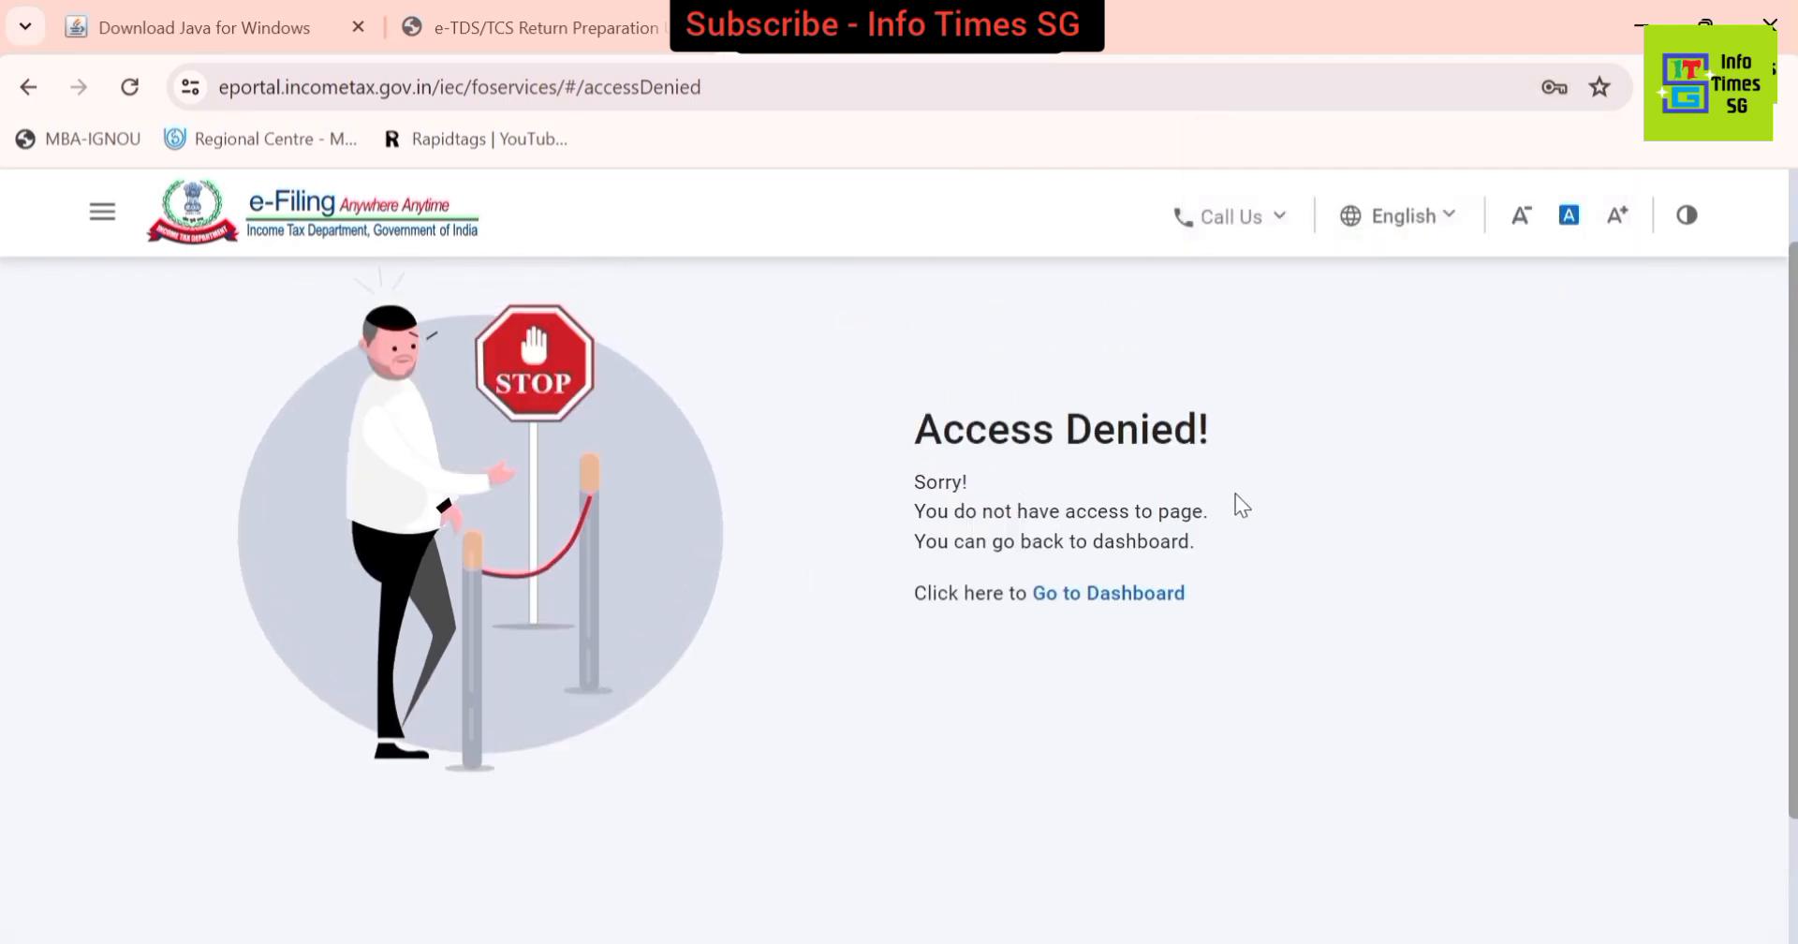
left_click(1100, 609)
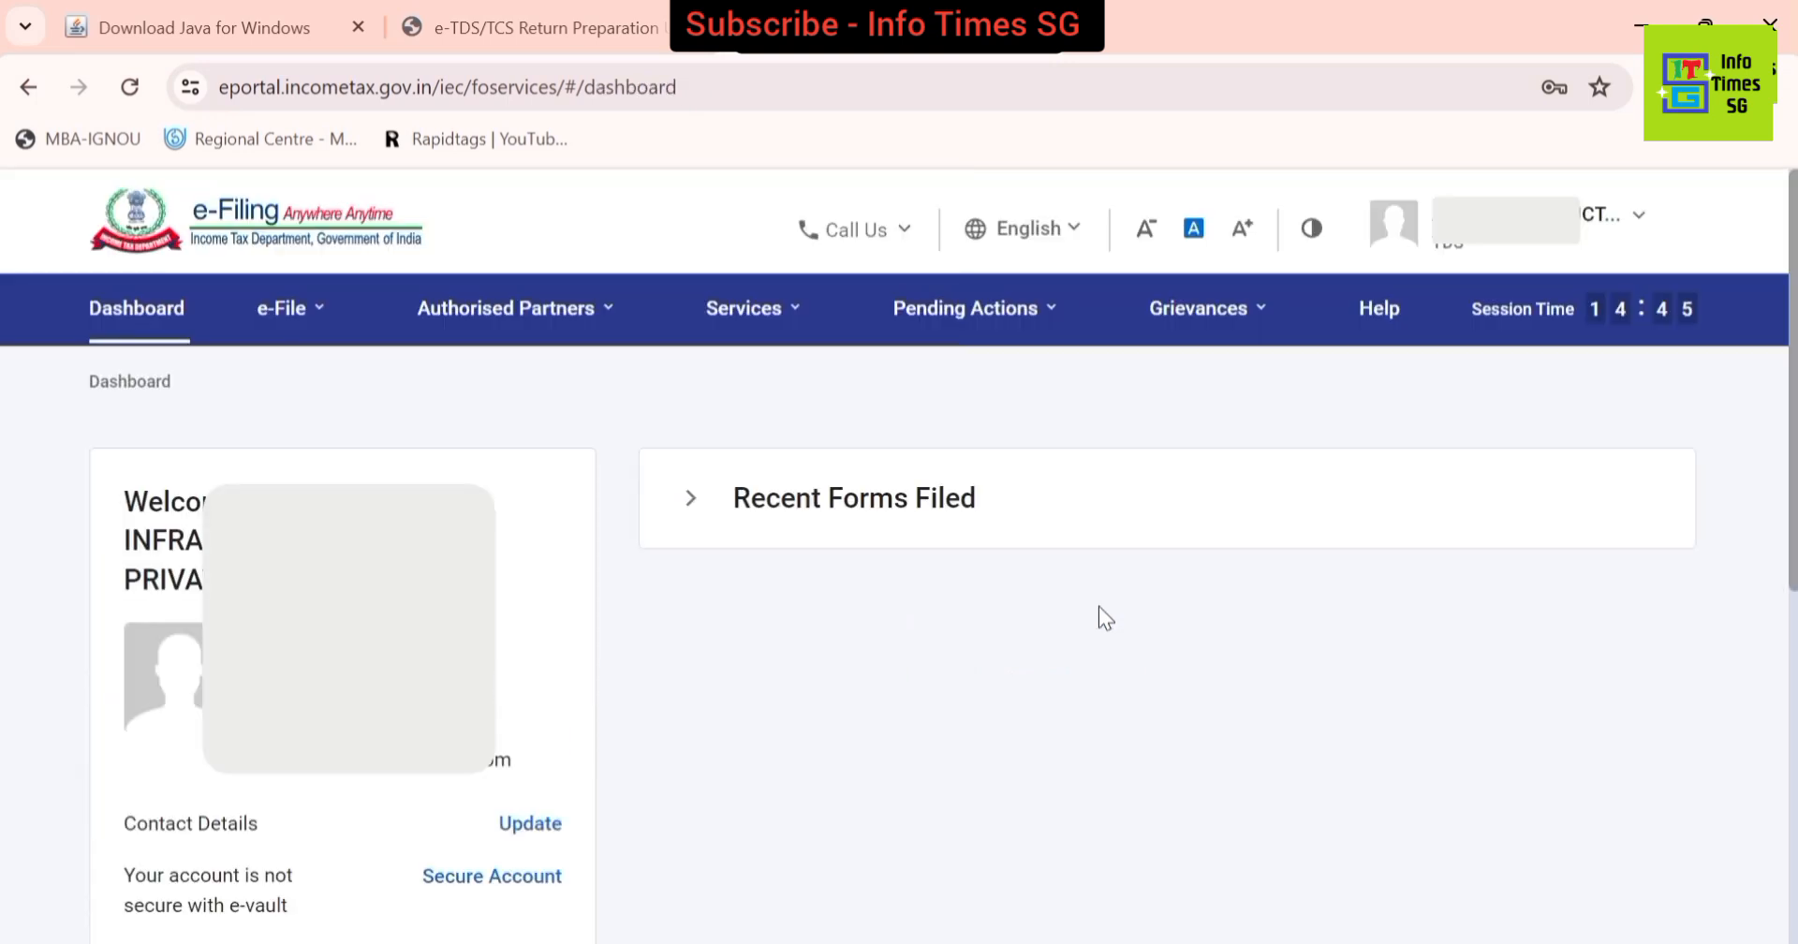
- Open the Challan Status Inquiry (CSI) File section of e-Pay Tax
mouse_move(286, 308)
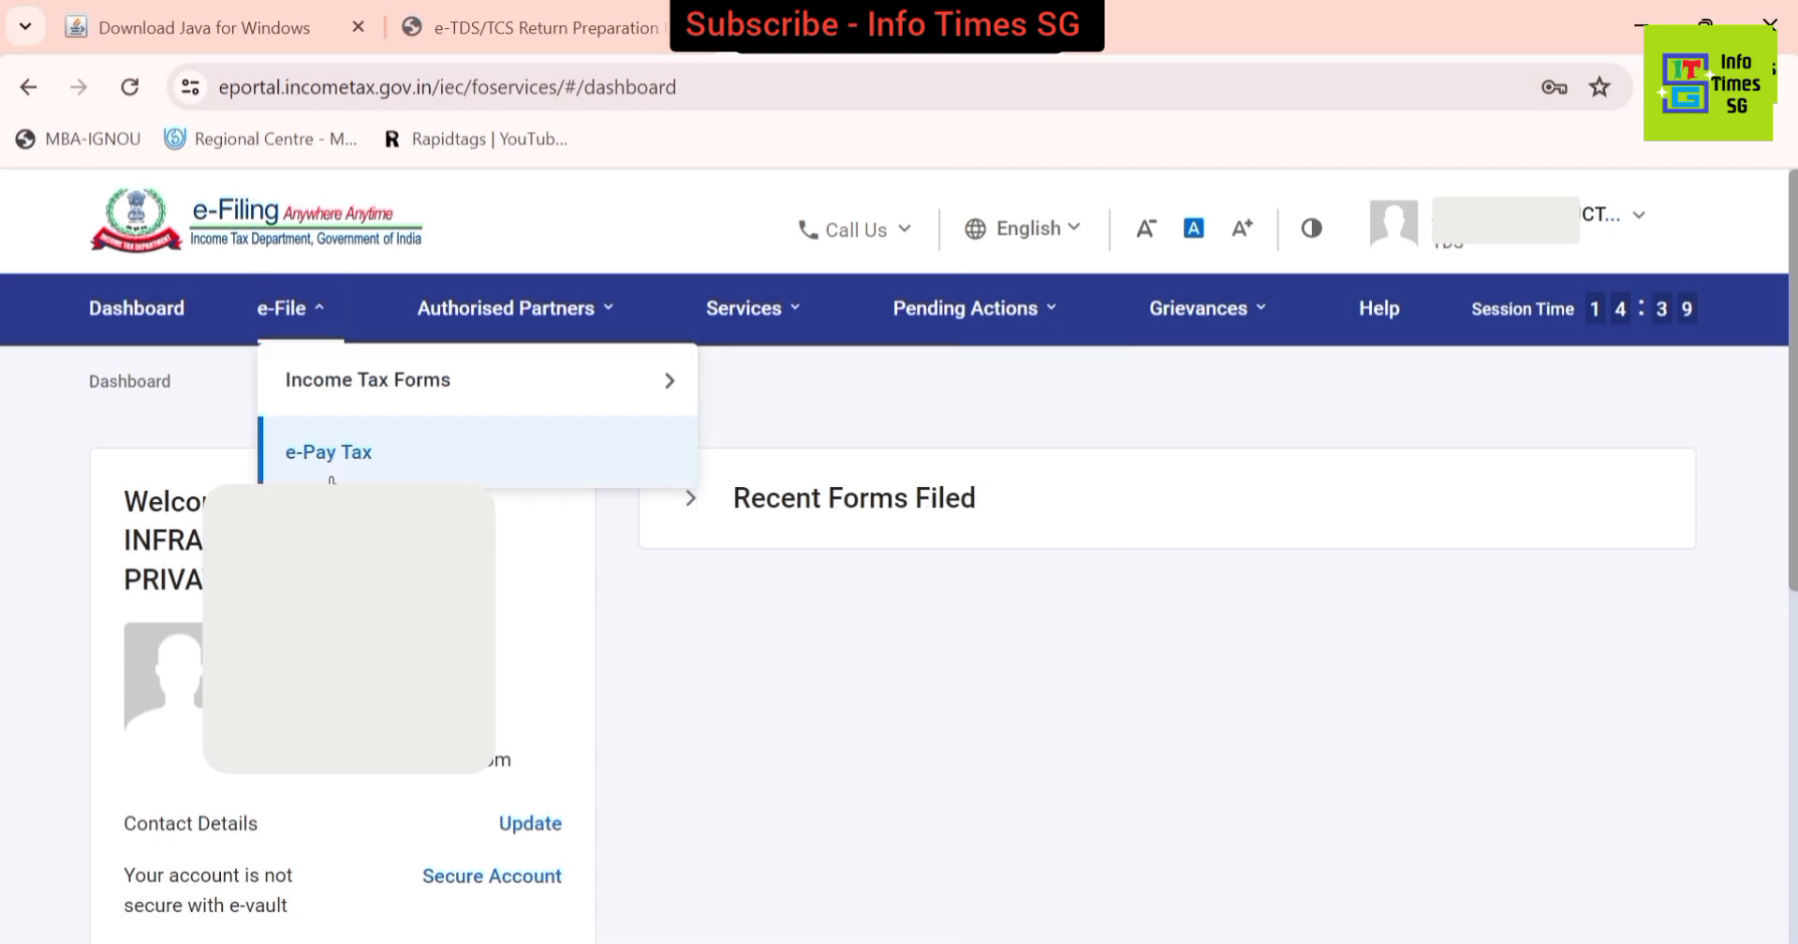
left_click(330, 478)
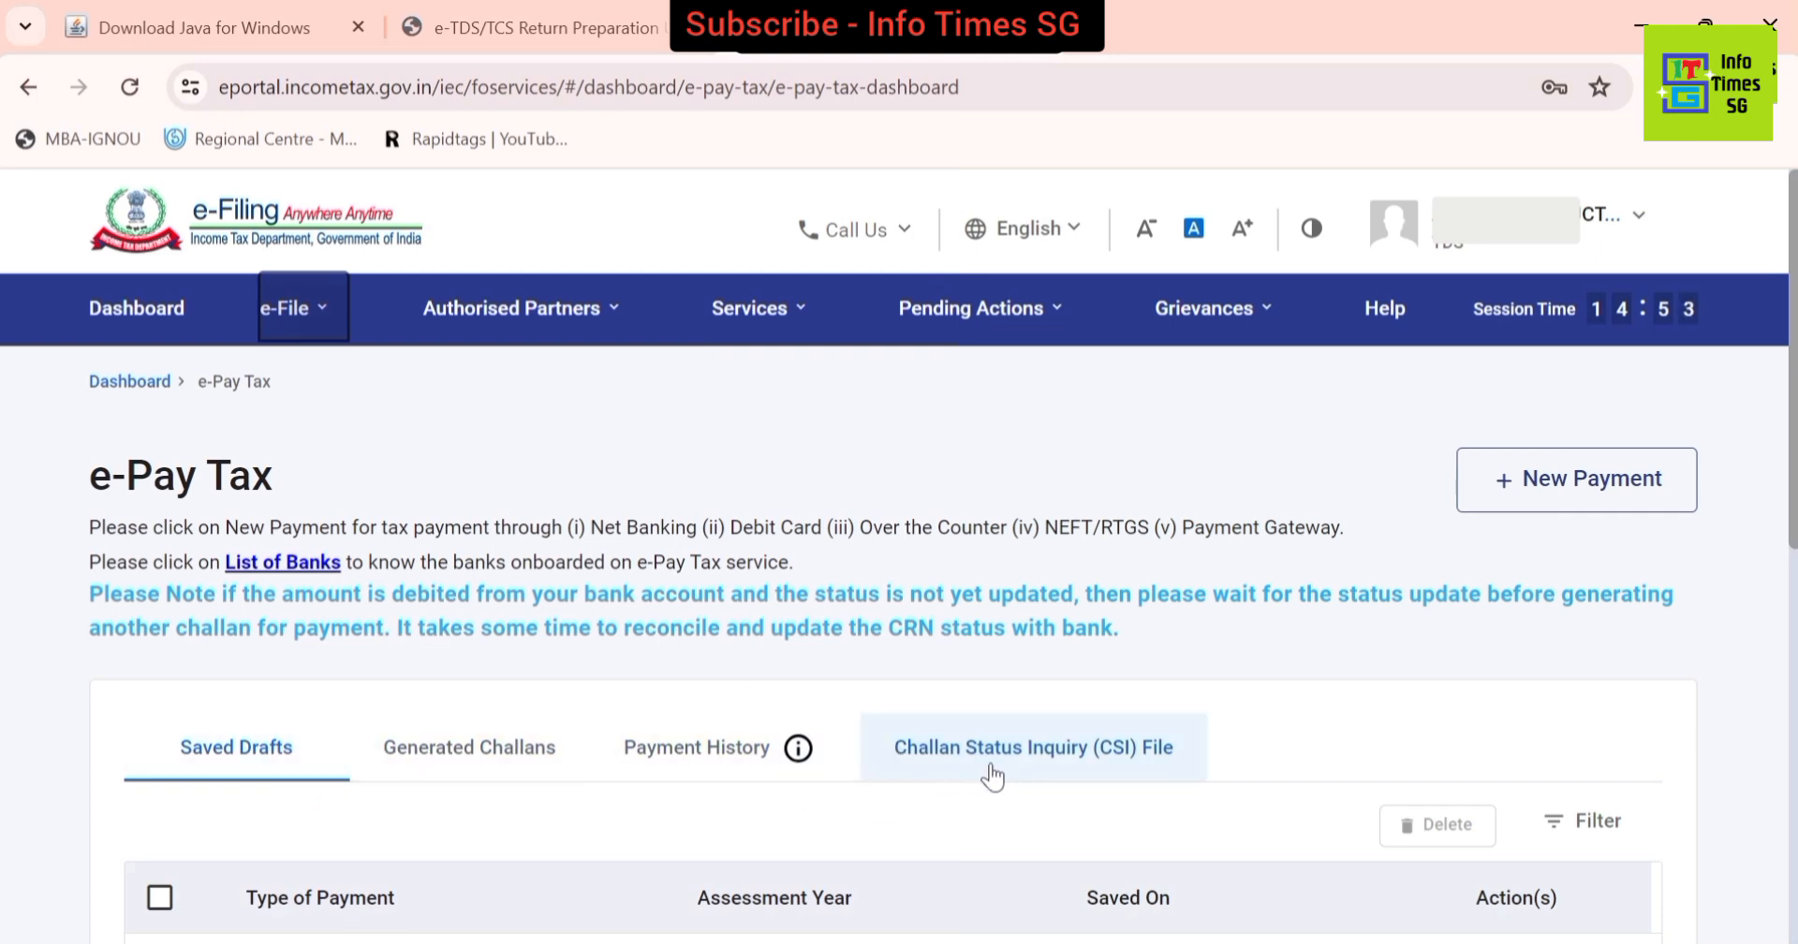
left_click(1139, 773)
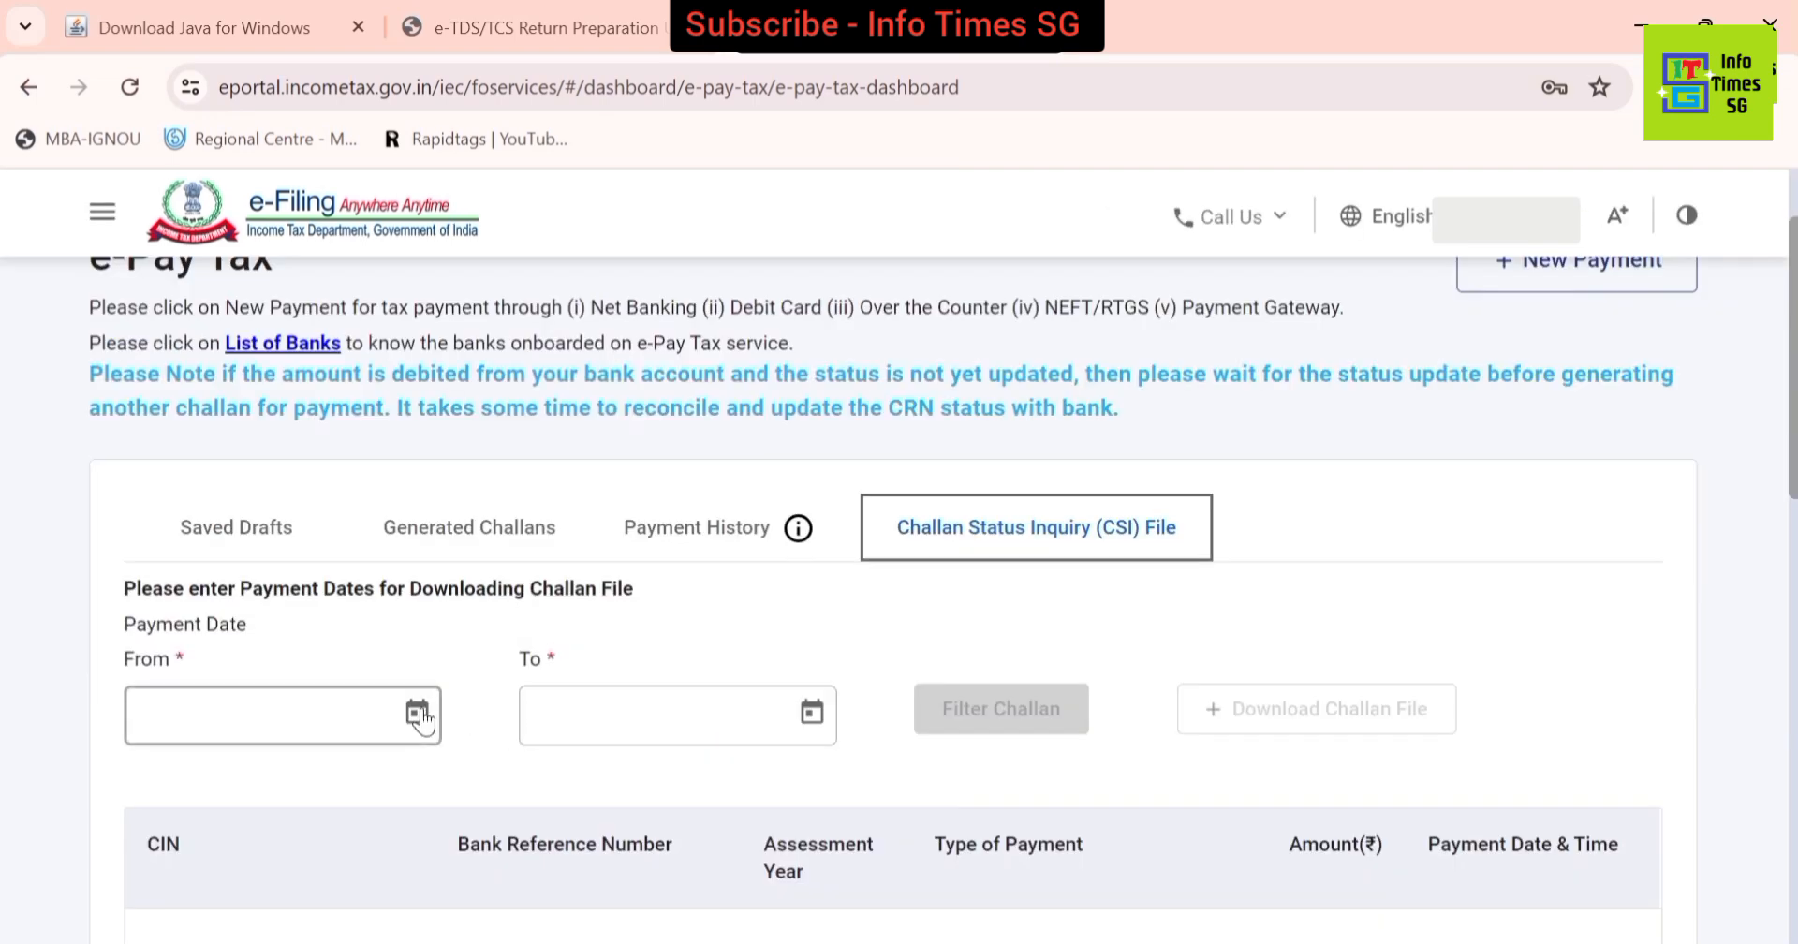
- Set the payment dates from 01-Apr-2024 to 28-Jul-2024 and download the challan file for that period
left_click(418, 713)
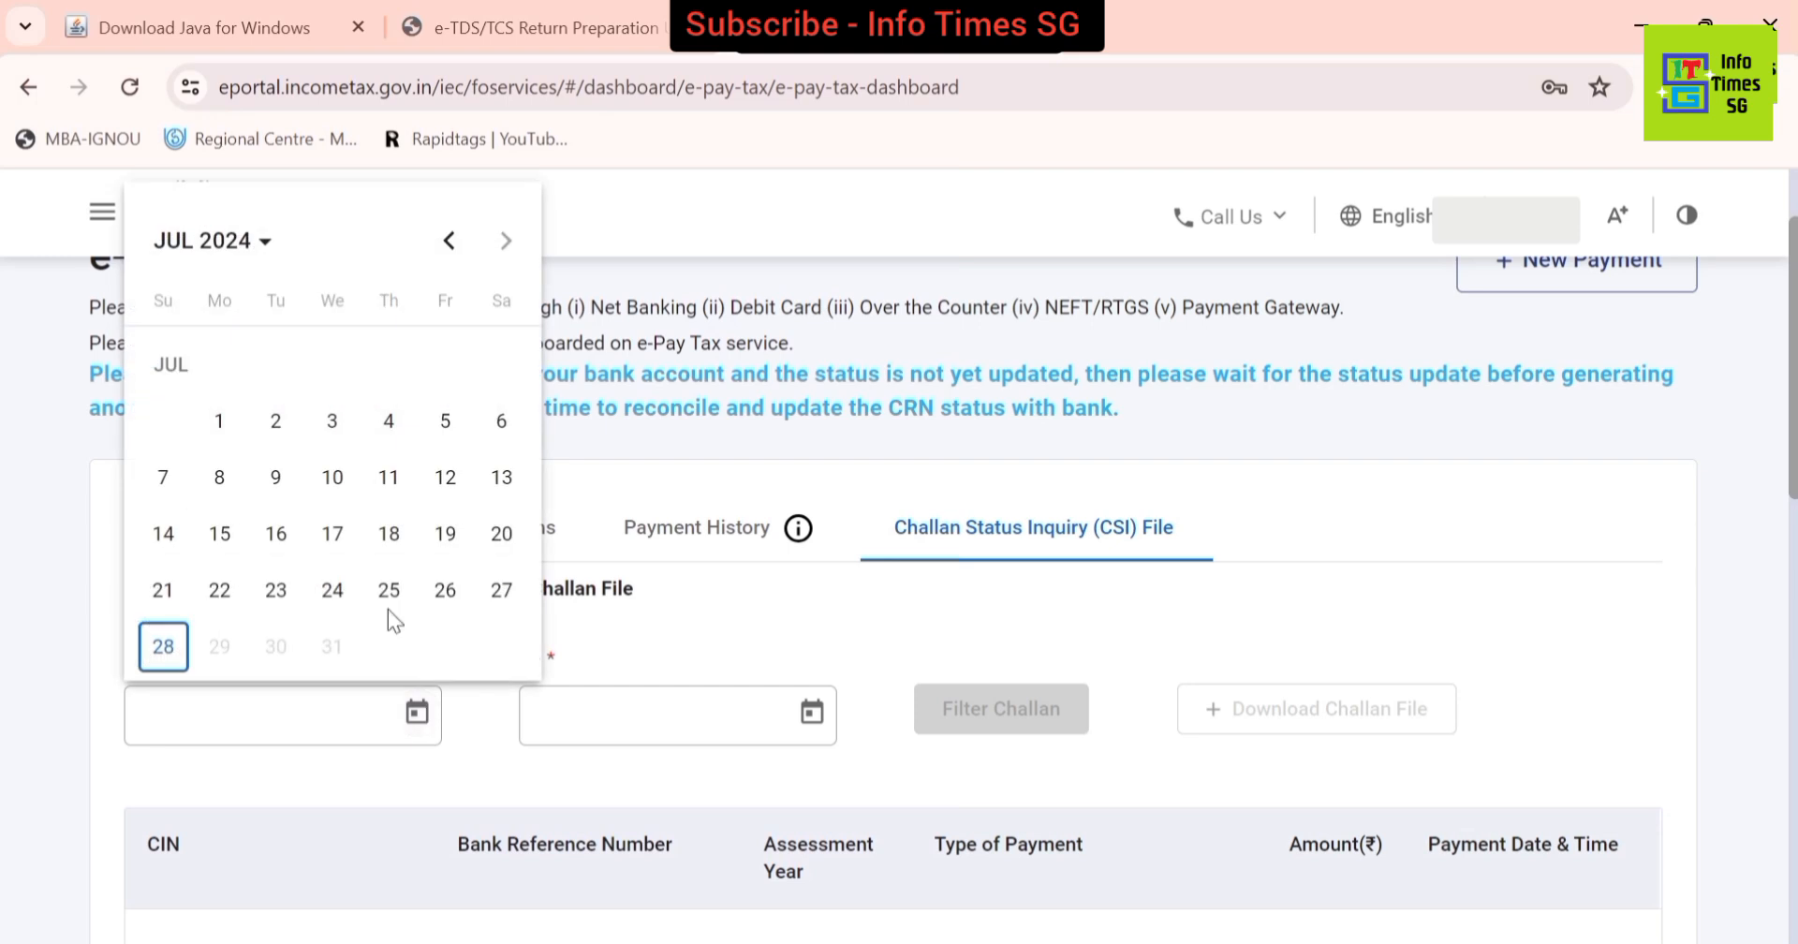
left_click(208, 246)
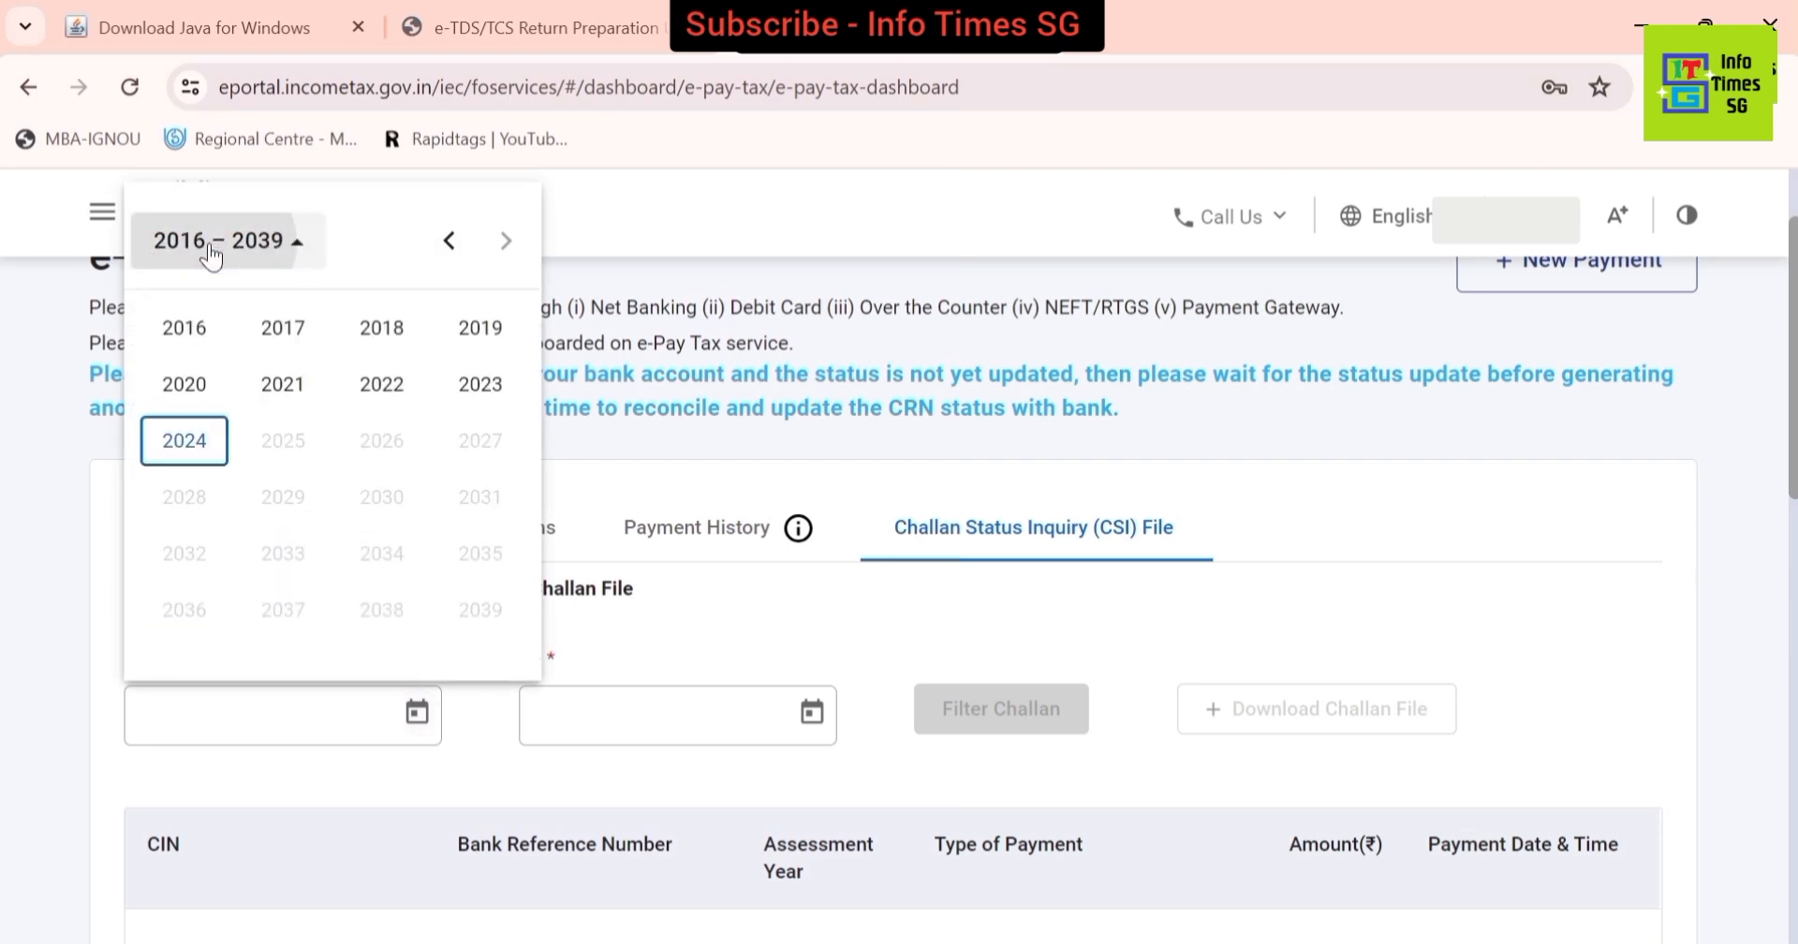
left_click(220, 442)
left_click(218, 432)
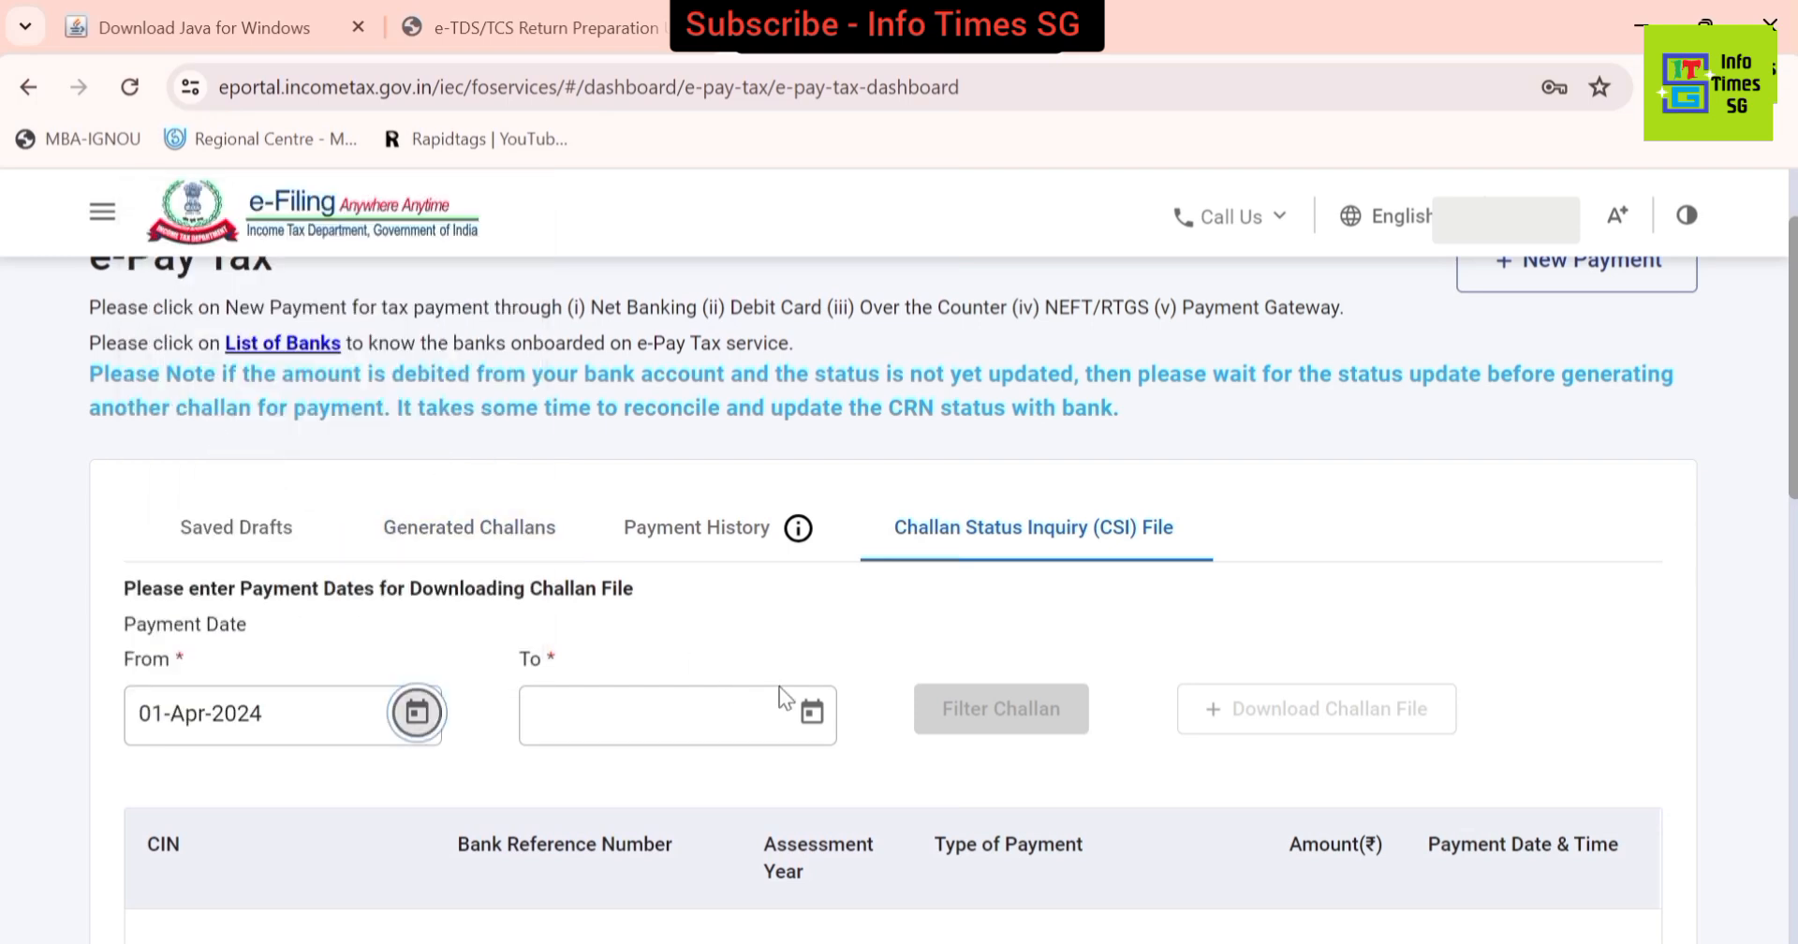
left_click(812, 716)
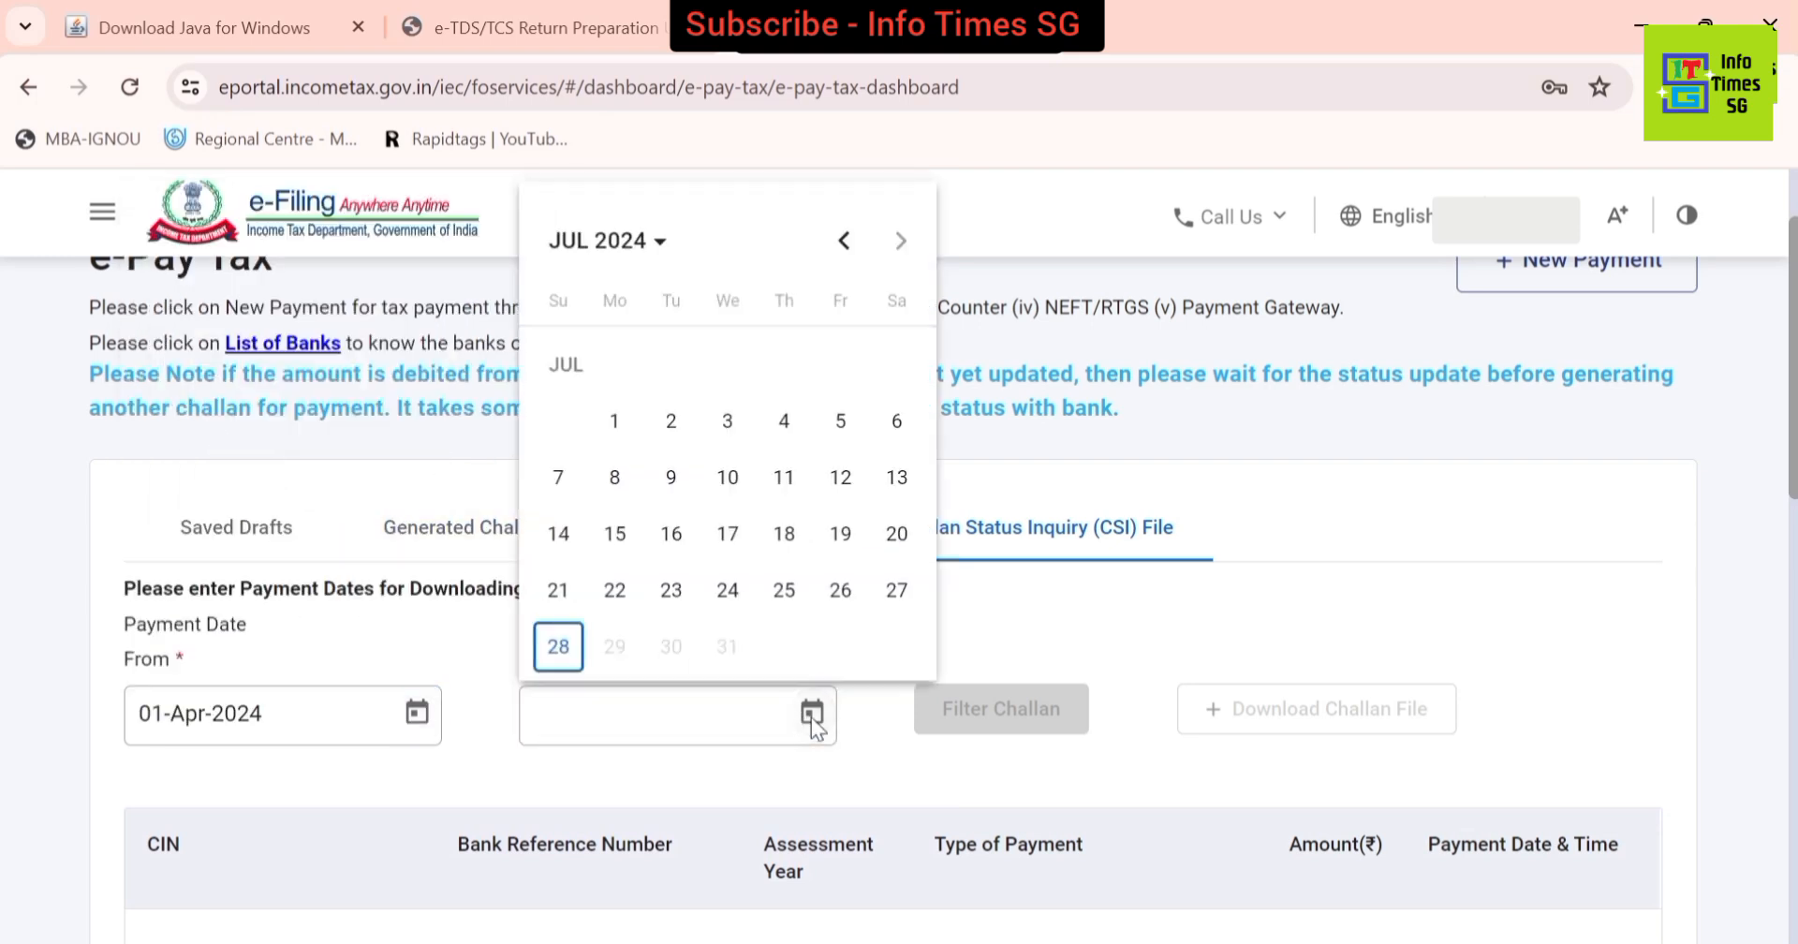
left_click(558, 646)
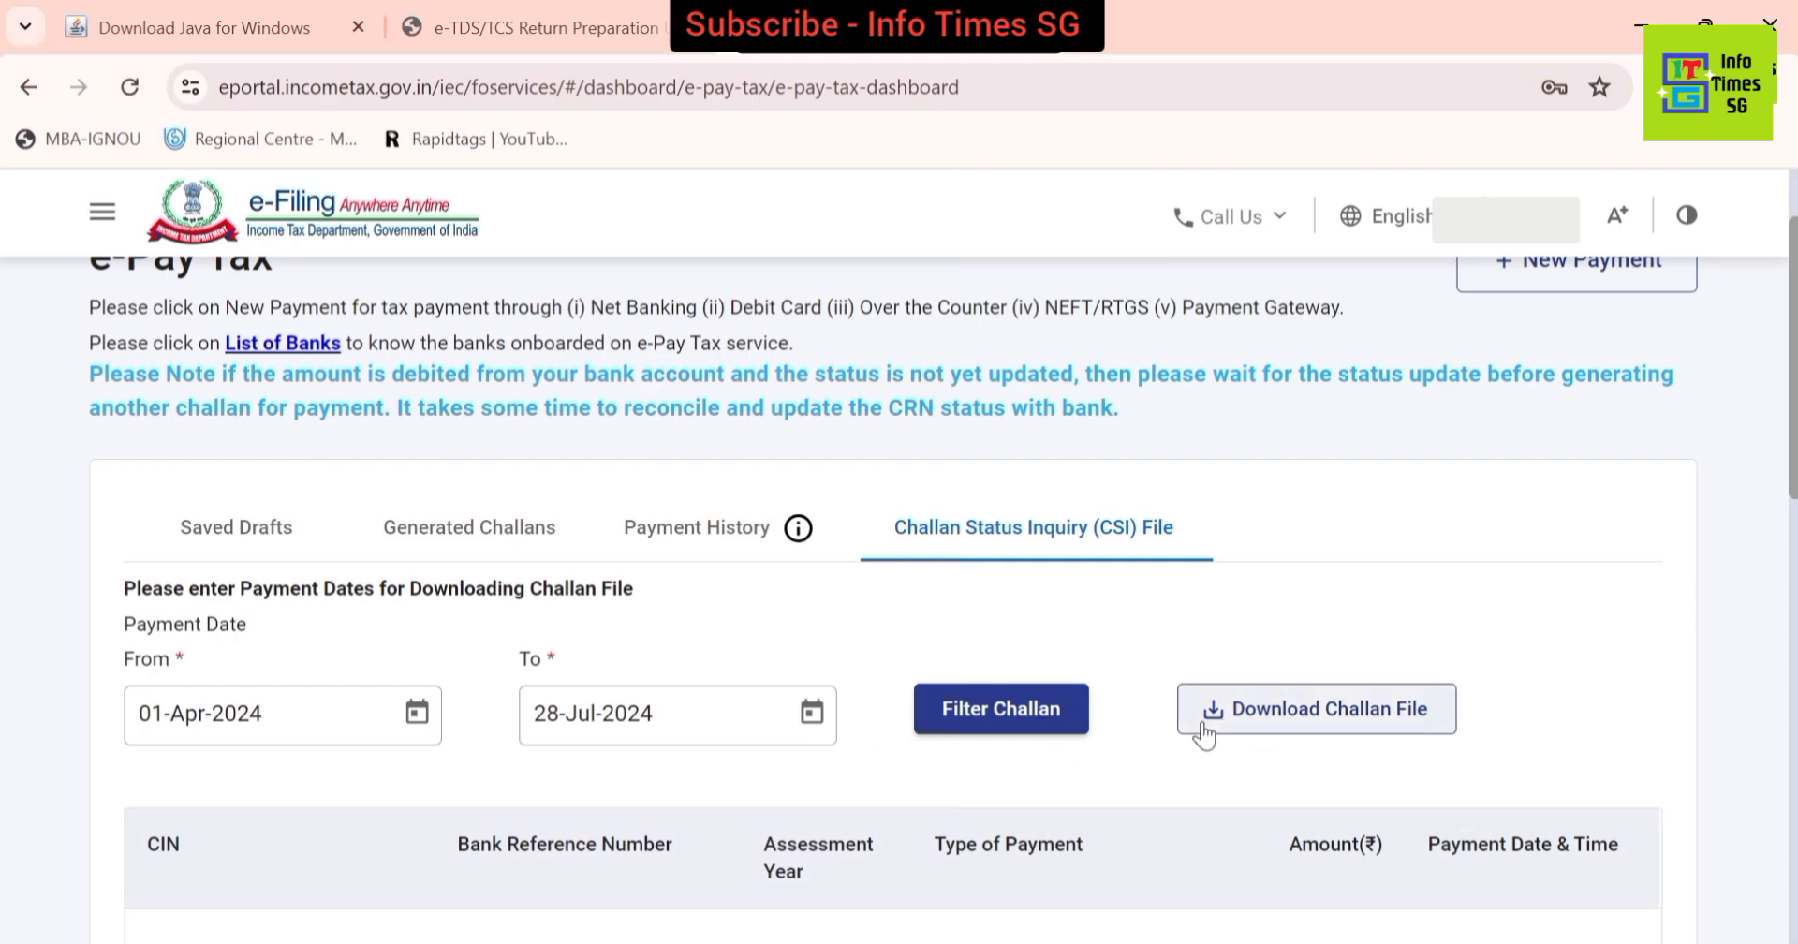
left_click(1276, 717)
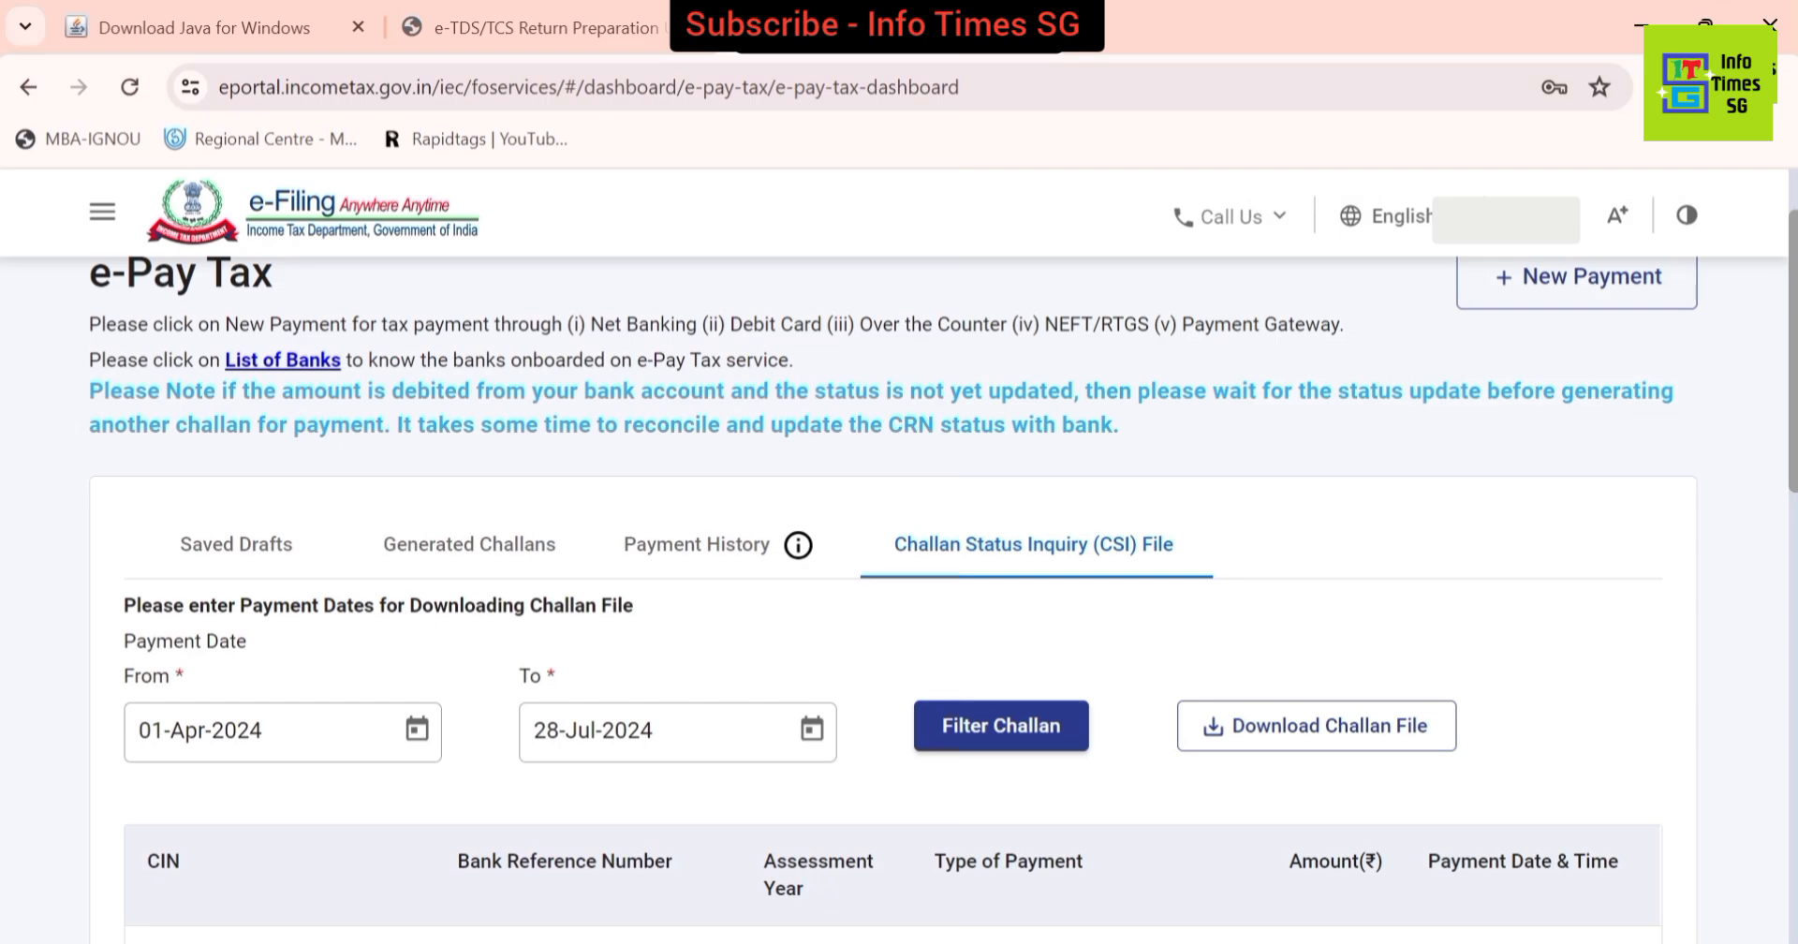
- Switch to File Explorer and locate the CSI file in the TDS Return folder
left_click(1672, 87)
left_click(1737, 375)
mouse_move(417, 941)
left_click(312, 845)
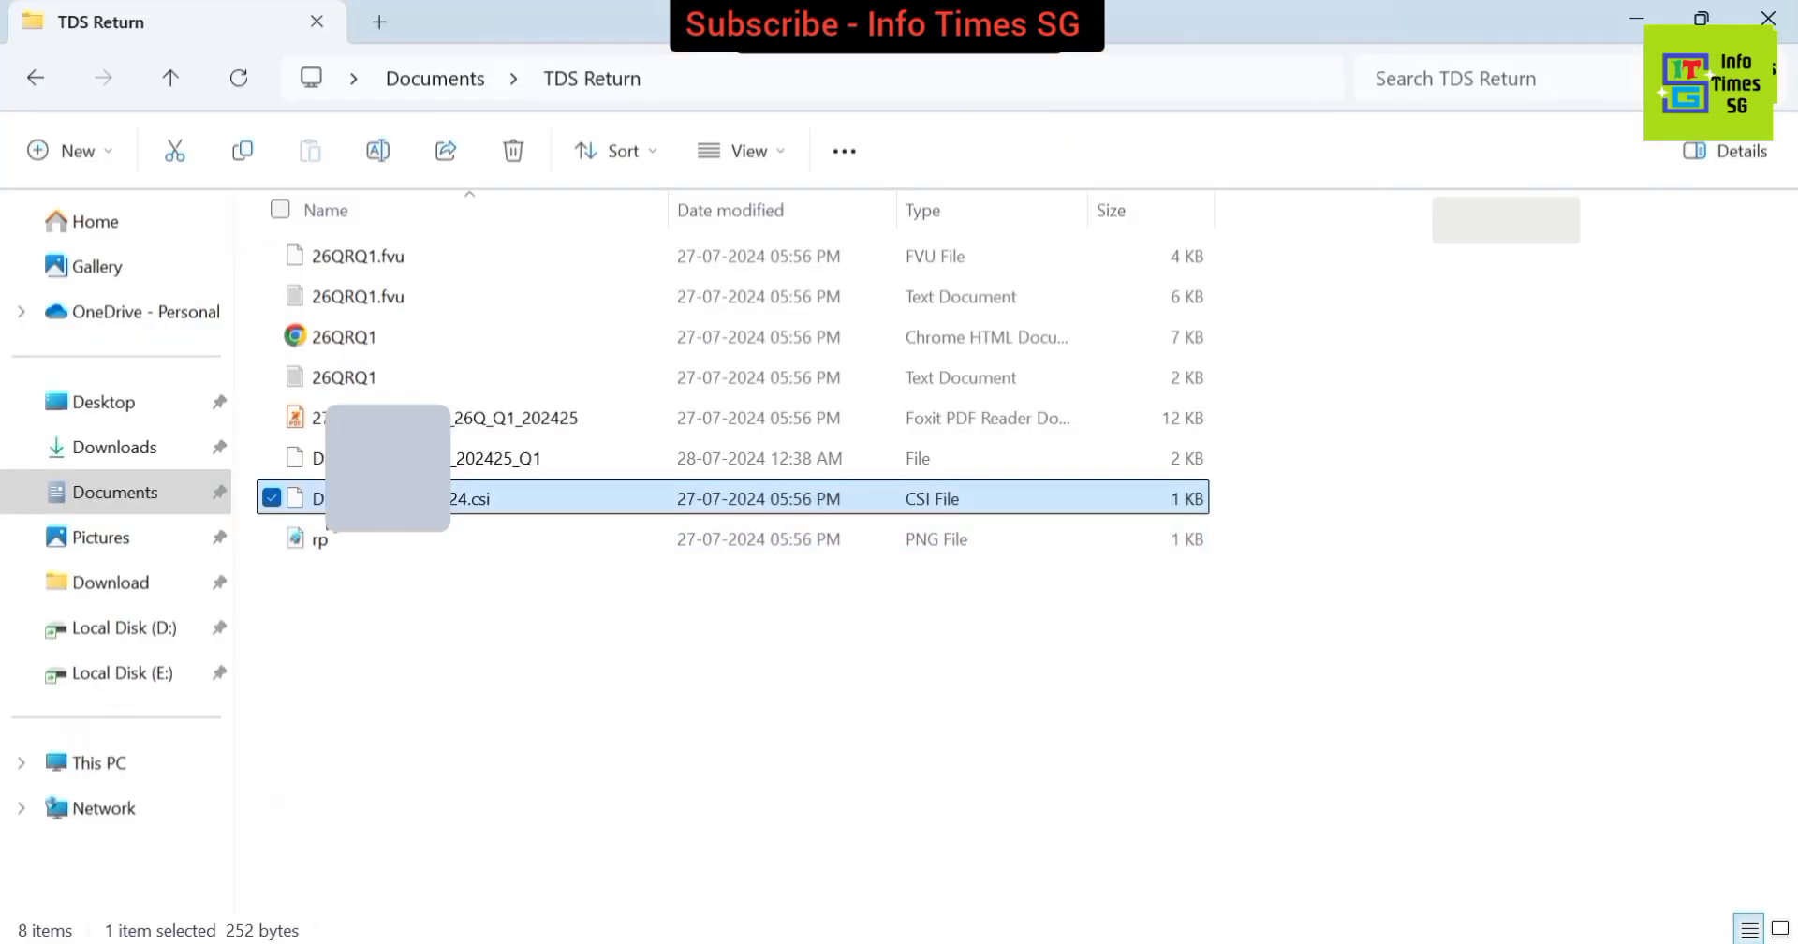